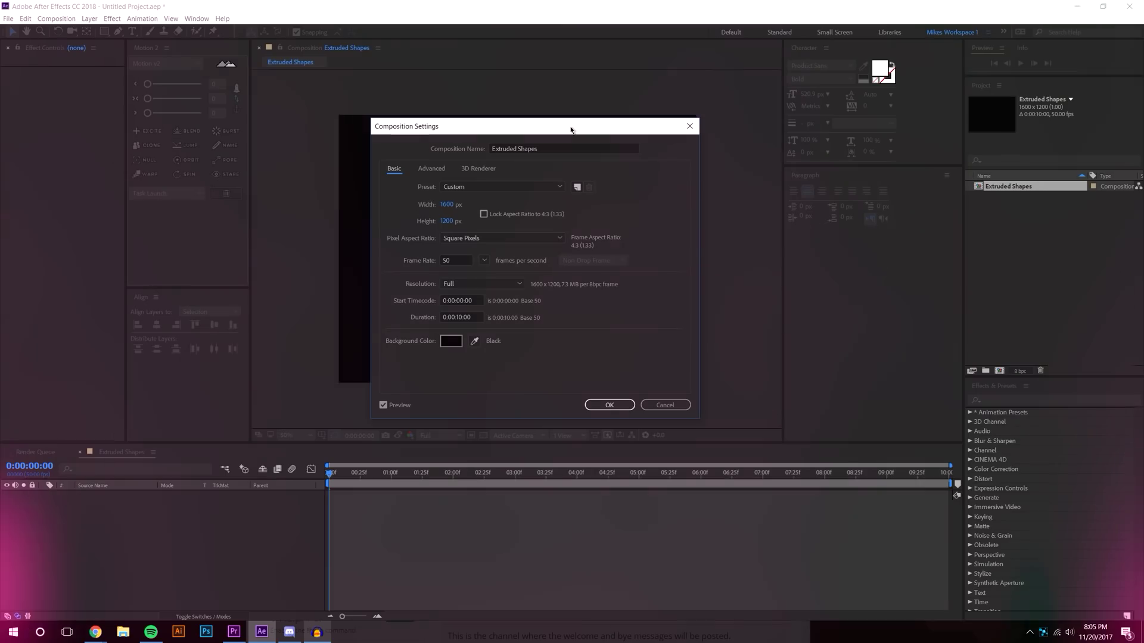
Step: Set the Extruded Shapes composition's 3D renderer to CINEMA 4D
drag(572, 128, 556, 115)
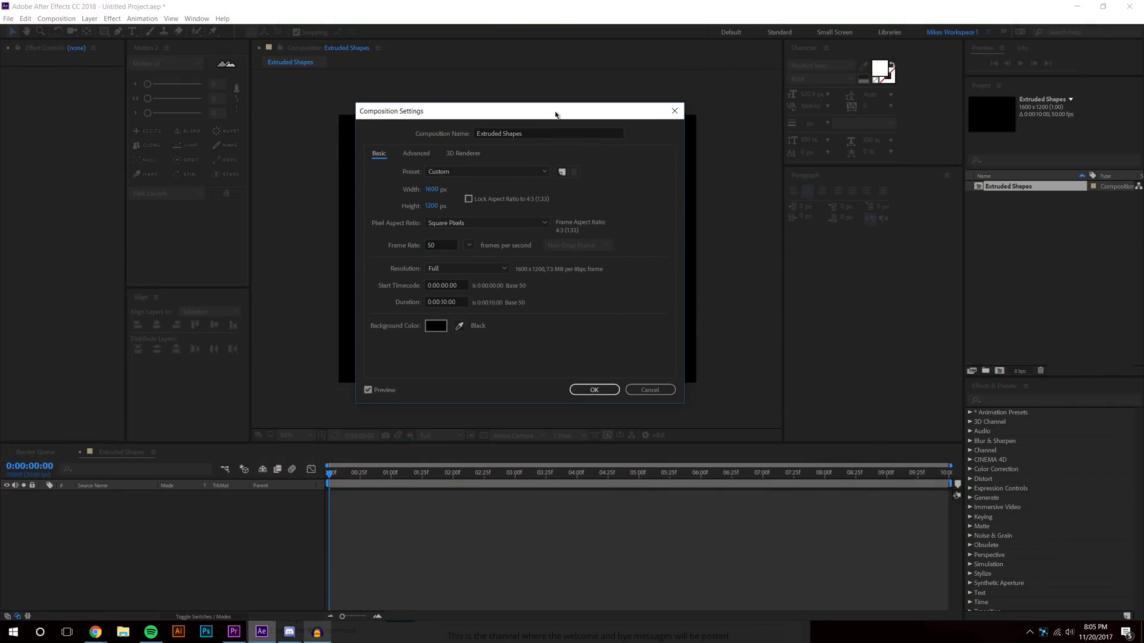
drag(555, 114, 593, 123)
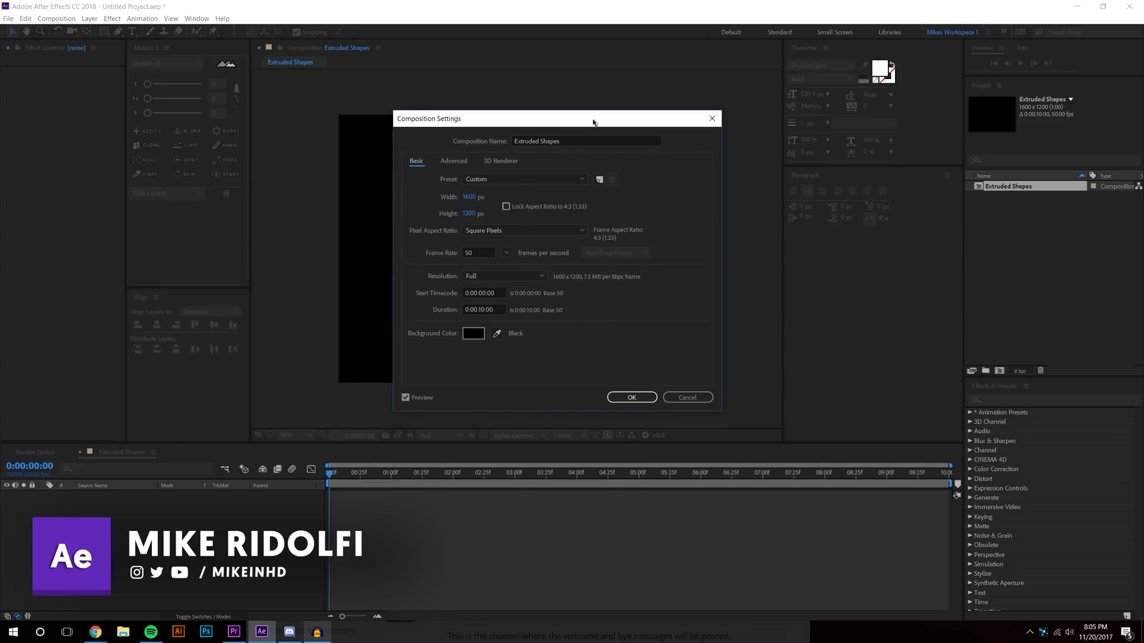
click(569, 141)
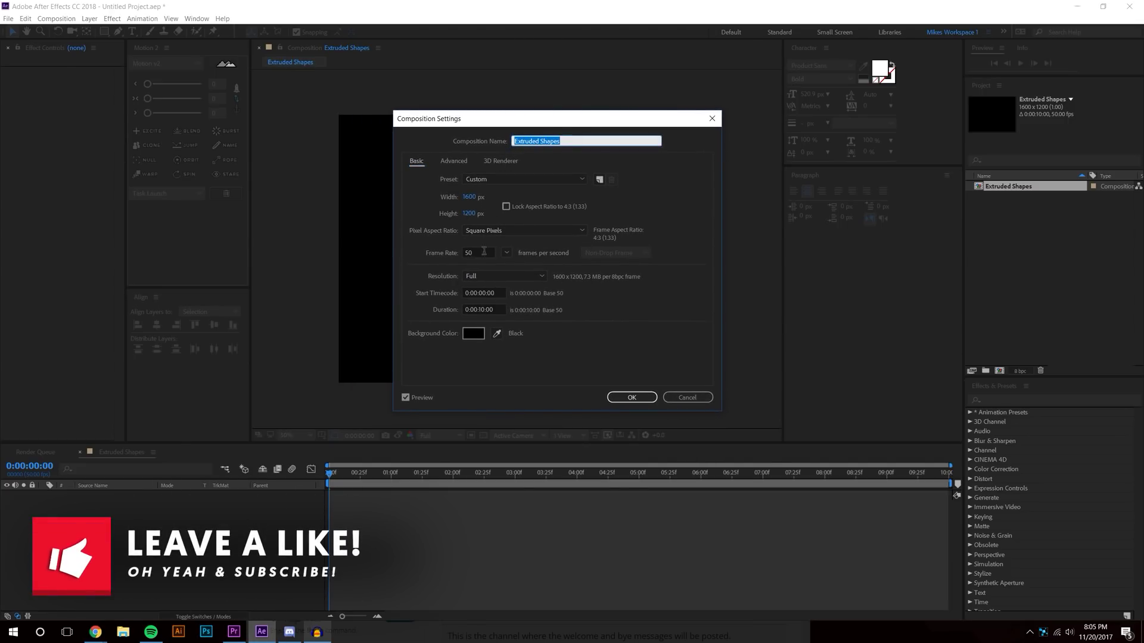
click(489, 163)
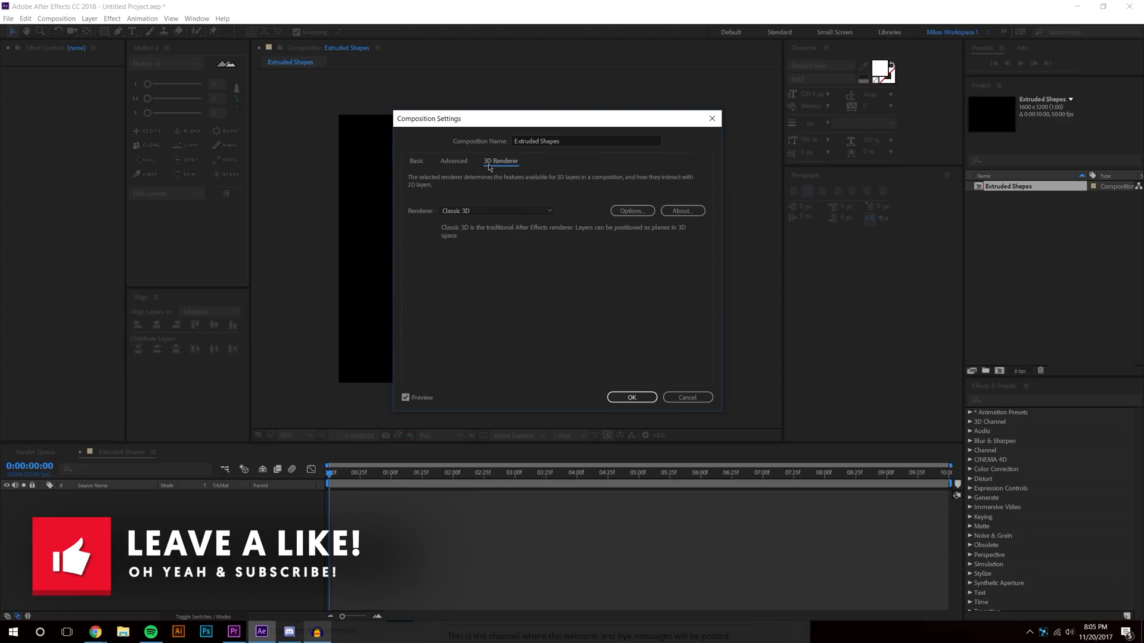
click(496, 212)
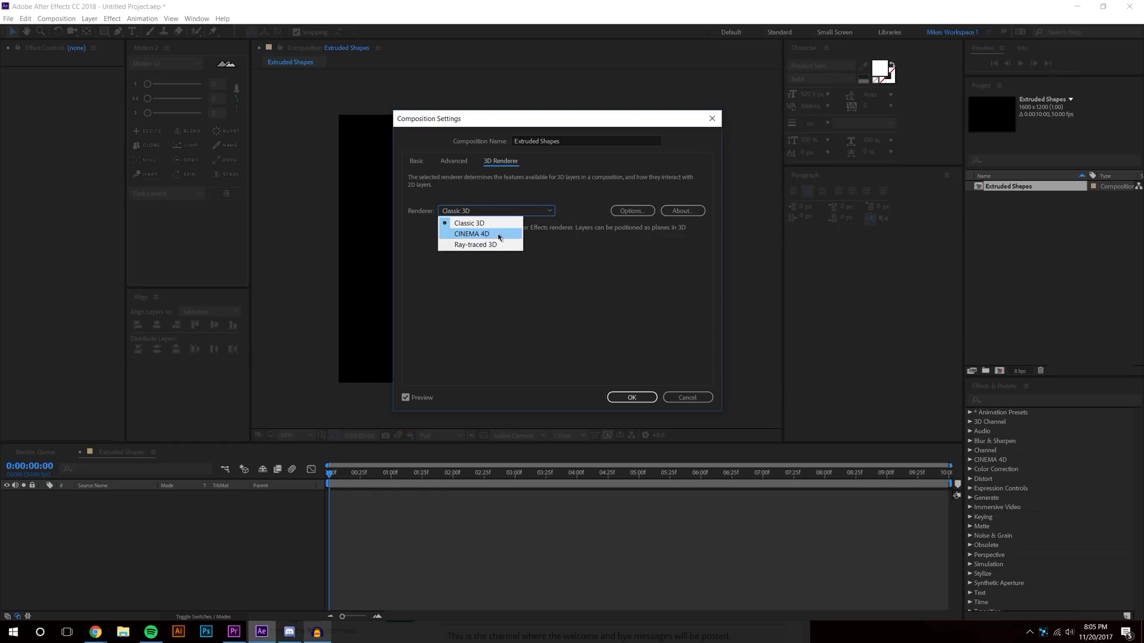
click(499, 236)
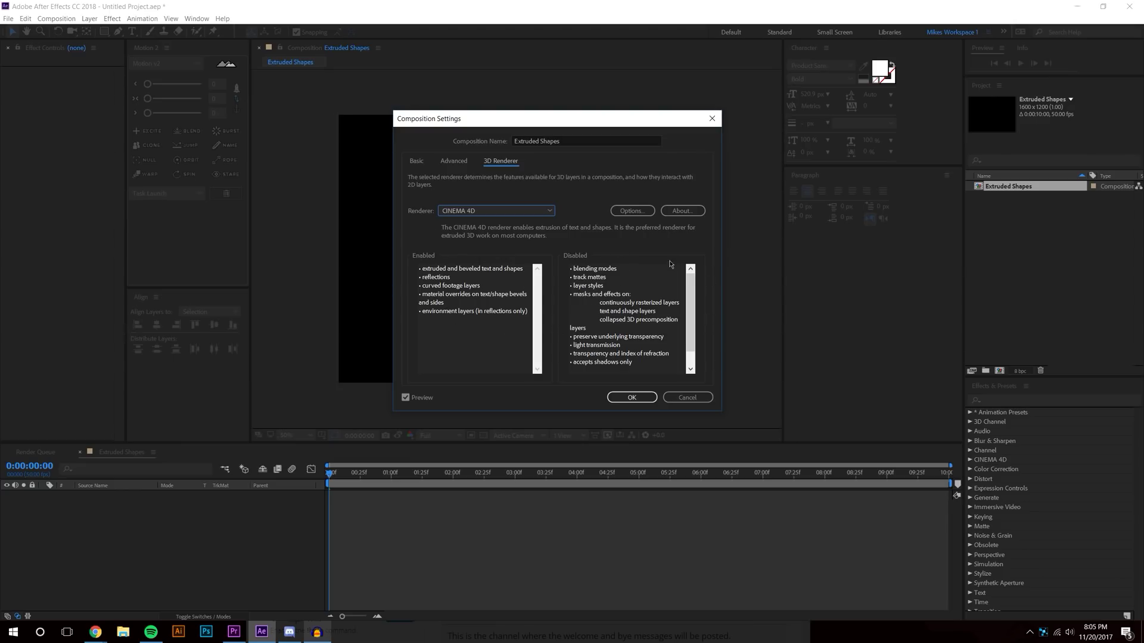
Step: Review the enabled features: extruded text, reflections, curved footage and environment layers
drag(419, 268, 494, 268)
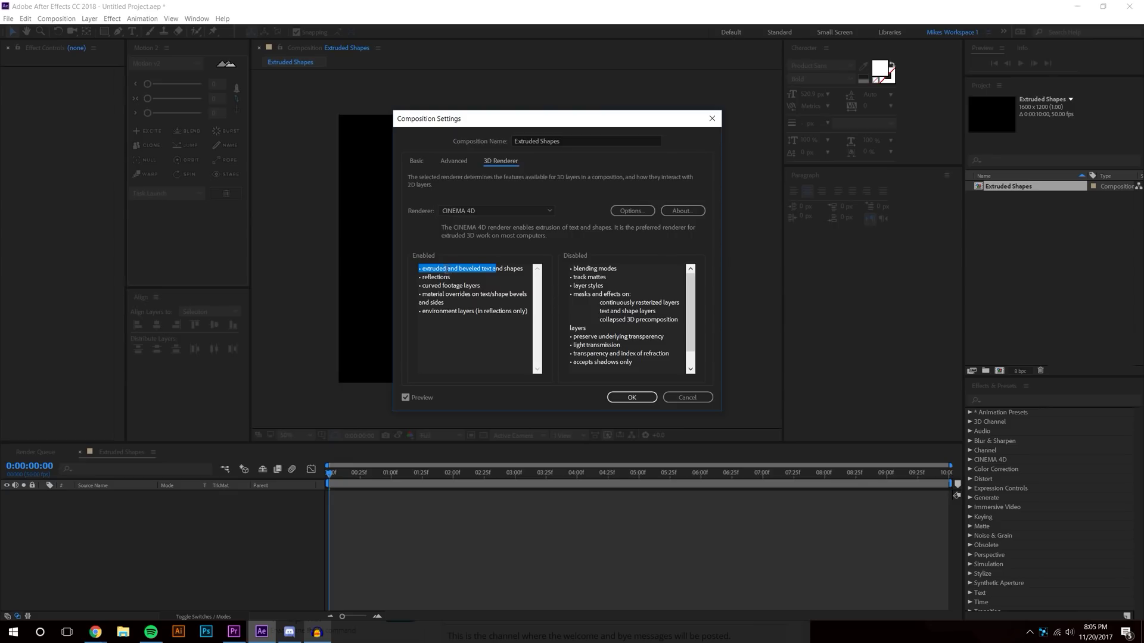
click(425, 269)
drag(422, 269, 446, 270)
drag(458, 284, 415, 280)
click(471, 287)
drag(492, 286, 418, 280)
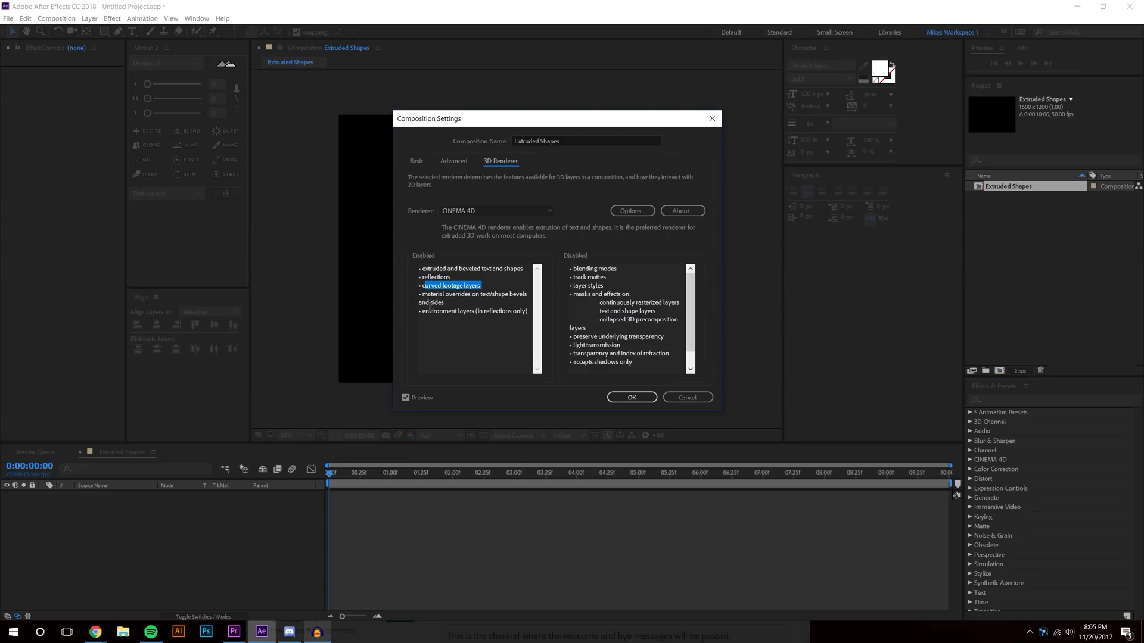
drag(484, 312, 456, 301)
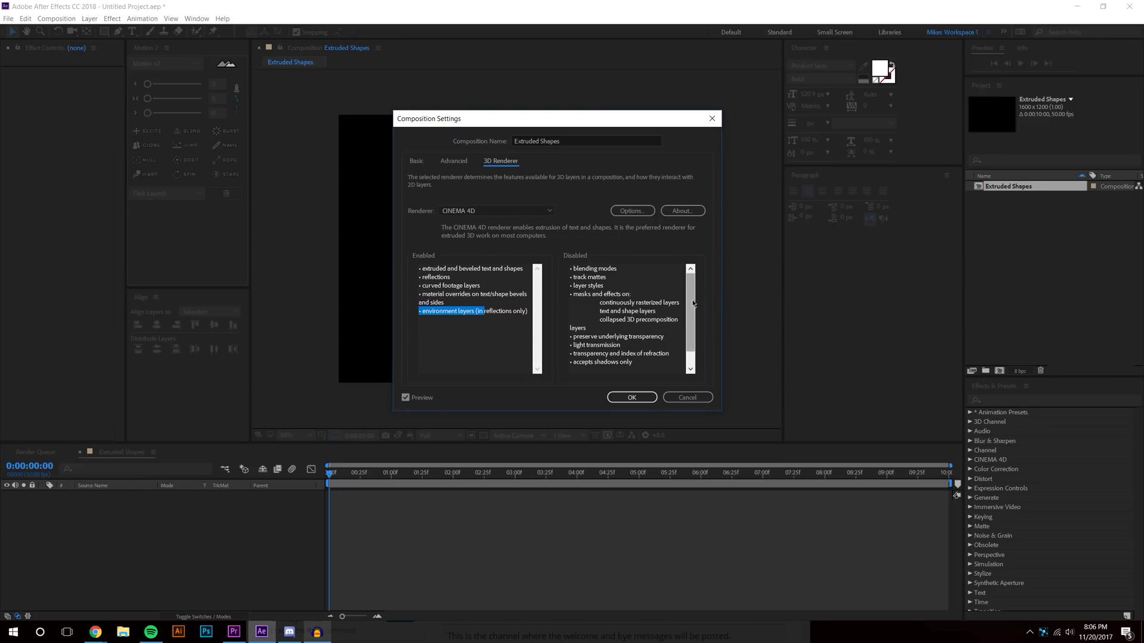
Step: Review disabled features like track mattes, blending modes and motion blur, then apply the settings
drag(611, 278, 569, 278)
double_click(594, 269)
double_click(596, 285)
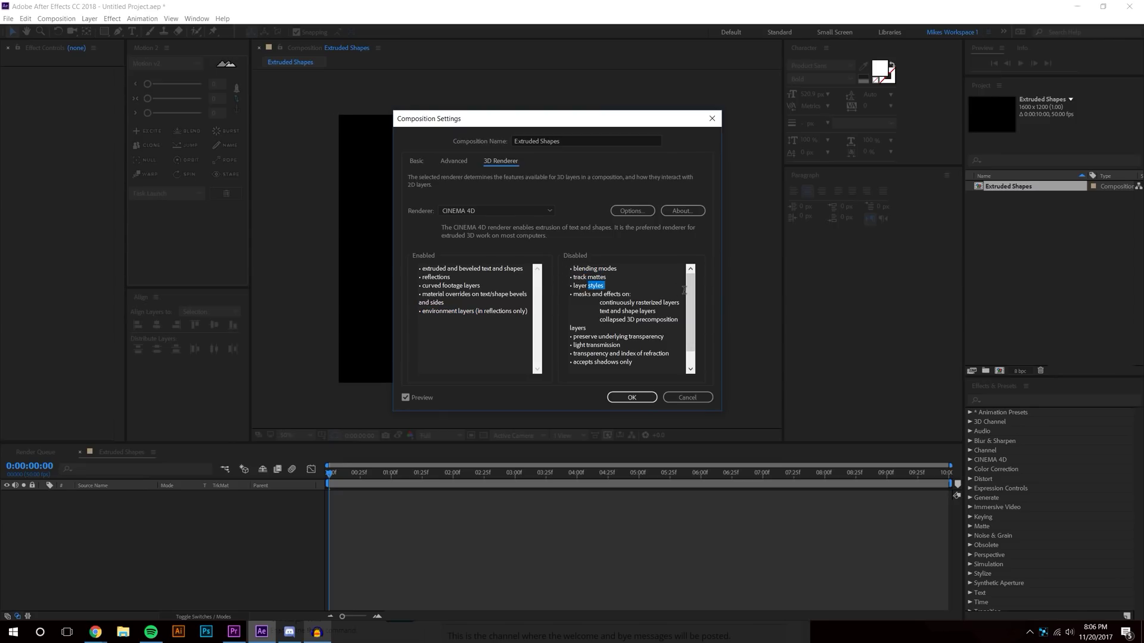
scroll(680, 298, down, 1)
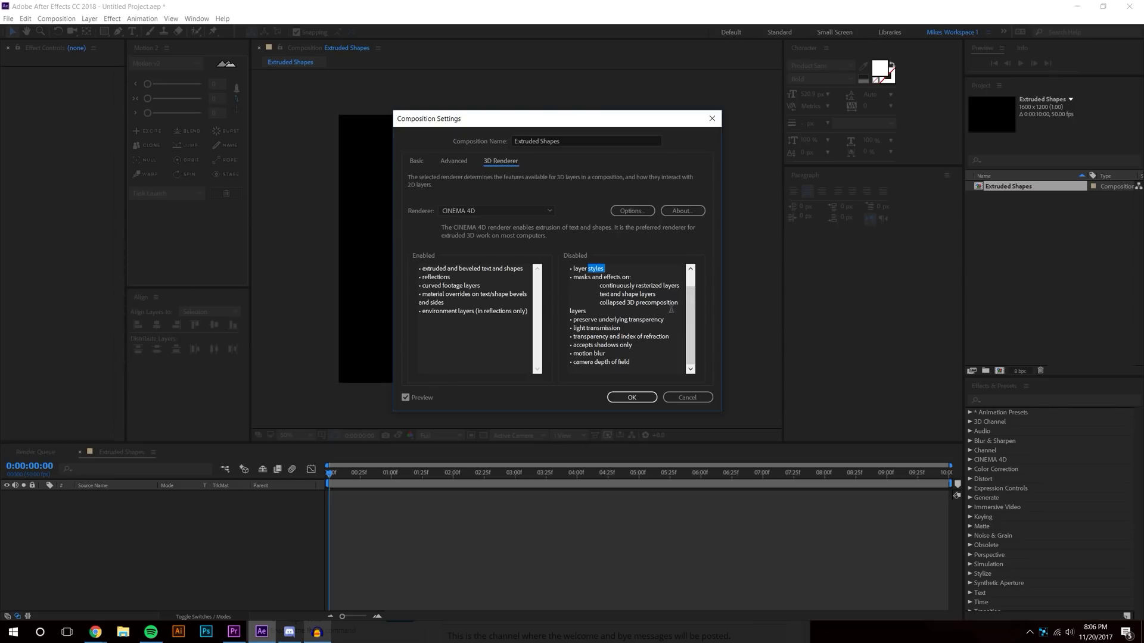
mouse_move(644, 360)
mouse_down()
mouse_move(561, 327)
mouse_move(659, 361)
mouse_up()
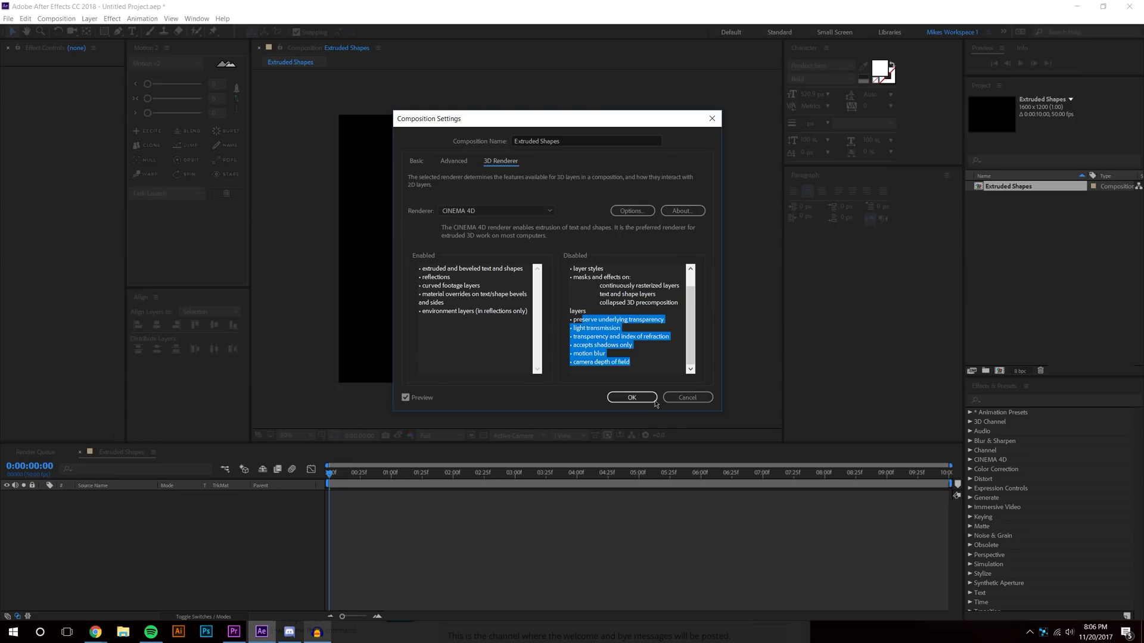
click(622, 338)
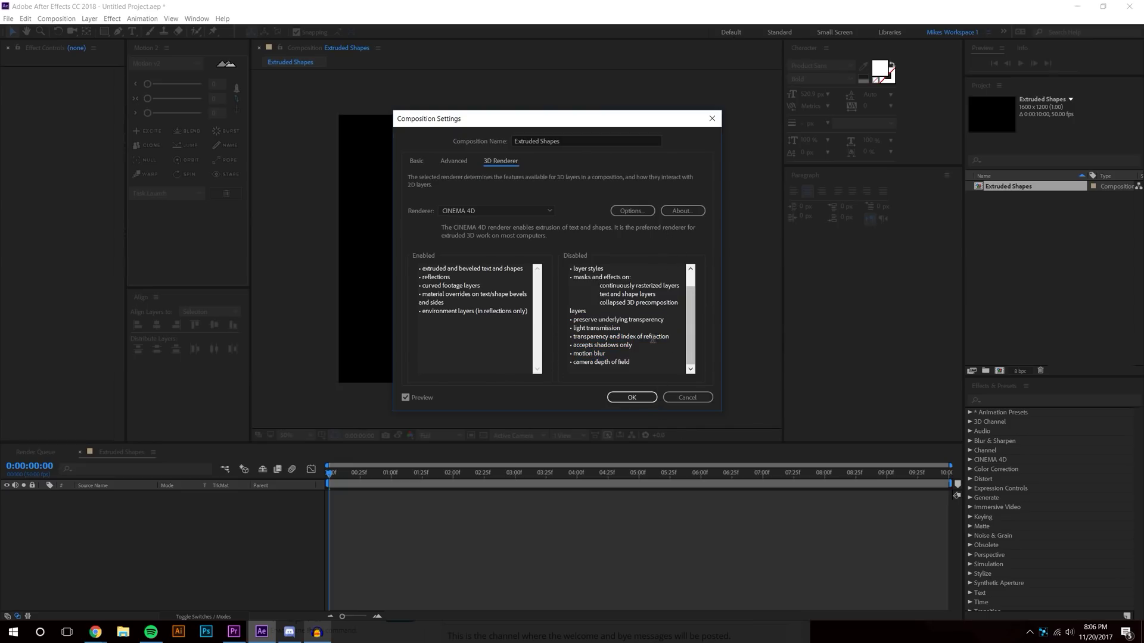
drag(609, 354, 566, 358)
click(641, 399)
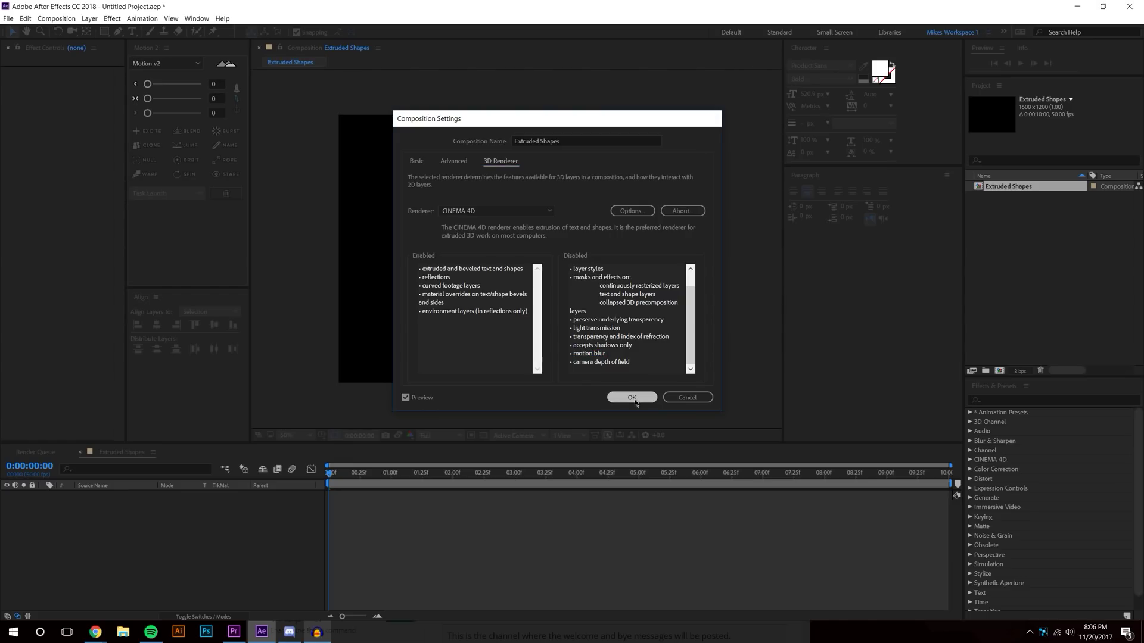
Step: Add a black (000000) solid layer, Black Solid 1, and lock it
click(88, 20)
mouse_move(89, 33)
click(282, 44)
click(565, 376)
text(000000)
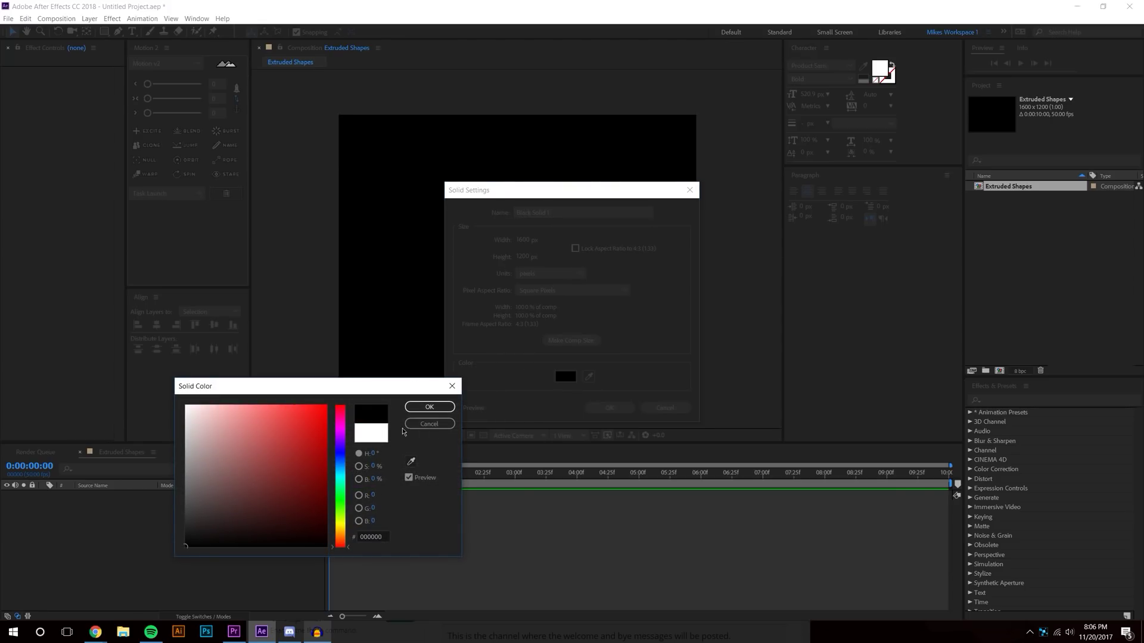
click(424, 405)
click(608, 407)
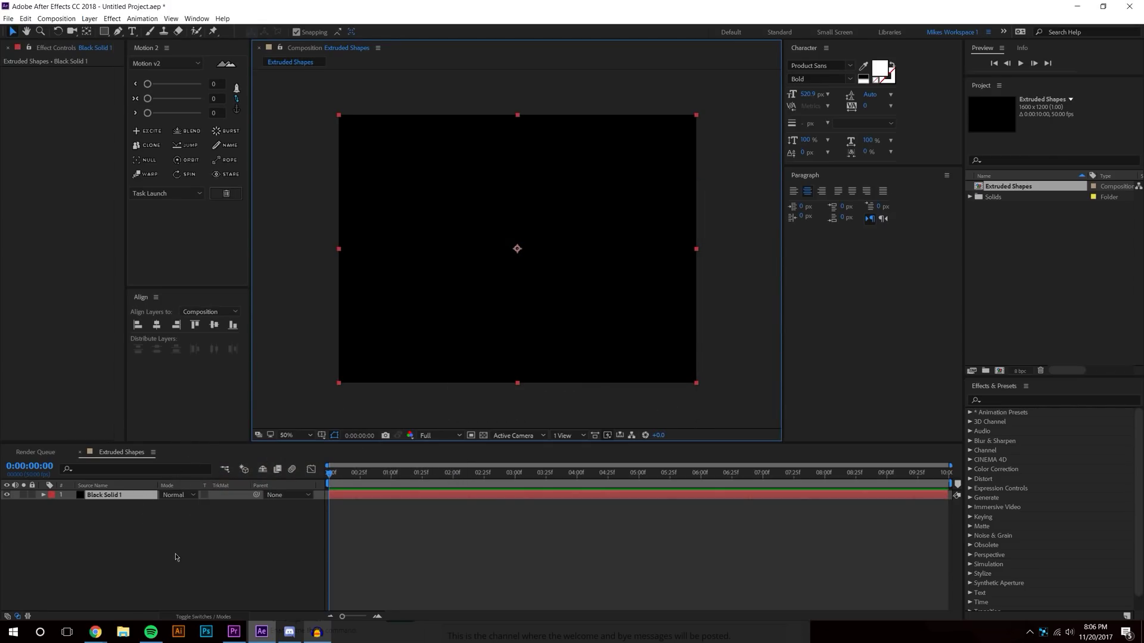
click(33, 495)
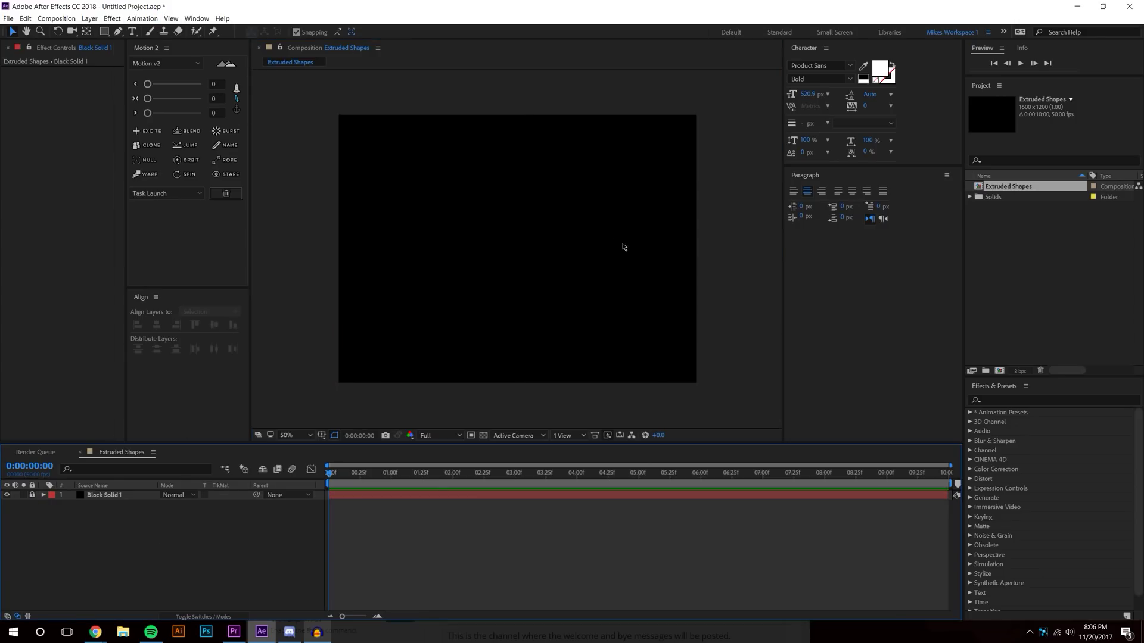
Step: Set the viewer magnification to 100%
click(292, 436)
click(314, 458)
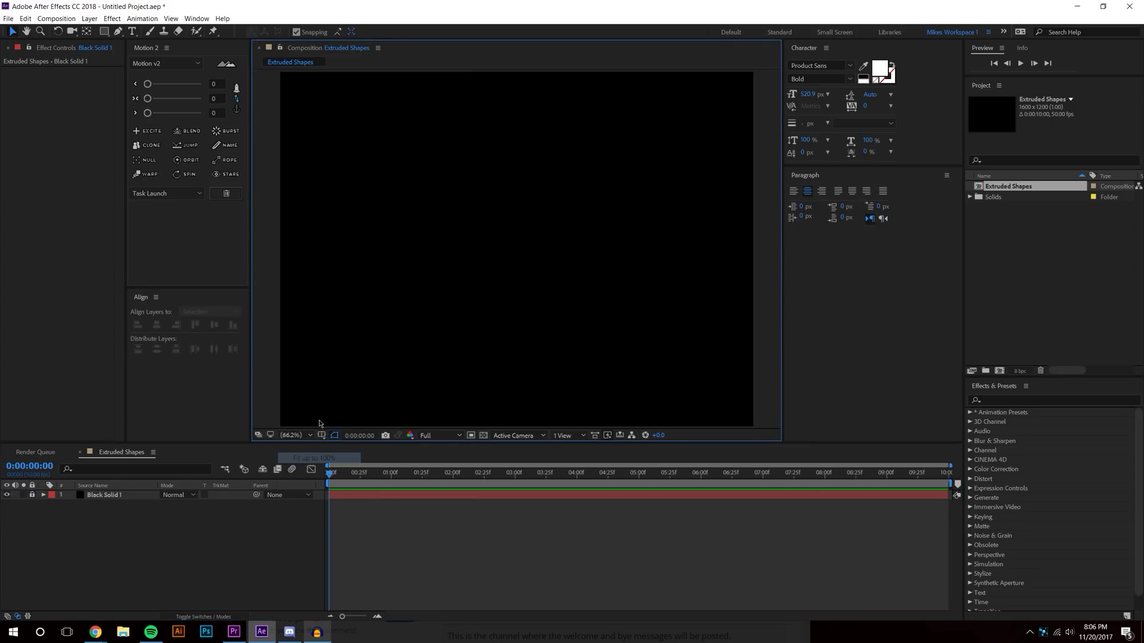
click(105, 31)
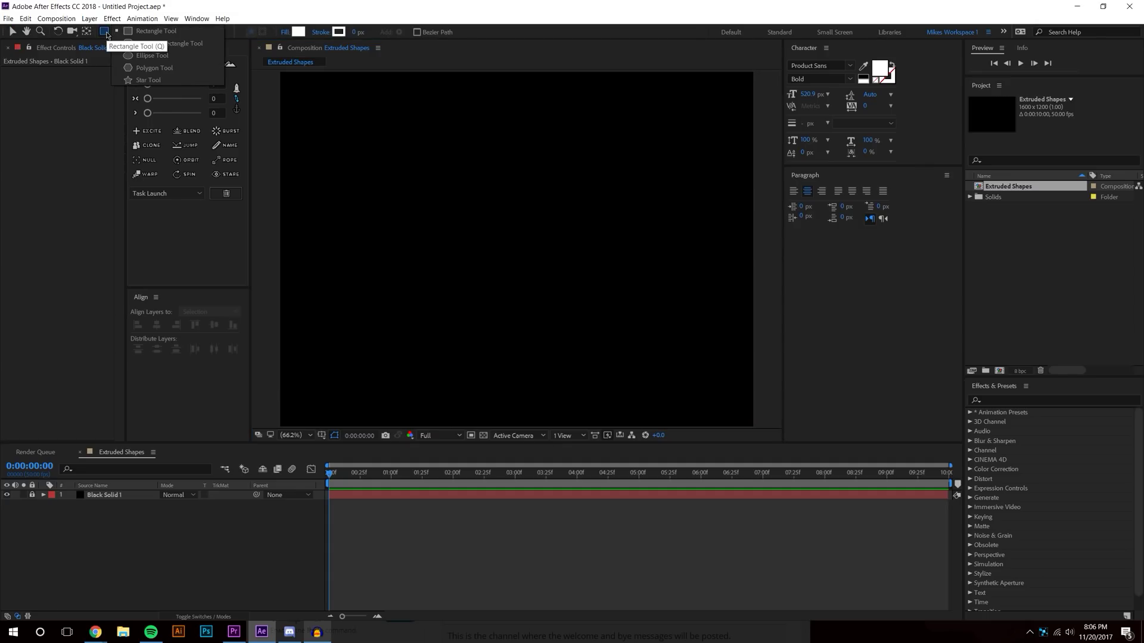
Step: Draw a white circle near the frame centre with the Ellipse tool
click(143, 57)
drag(463, 191, 597, 324)
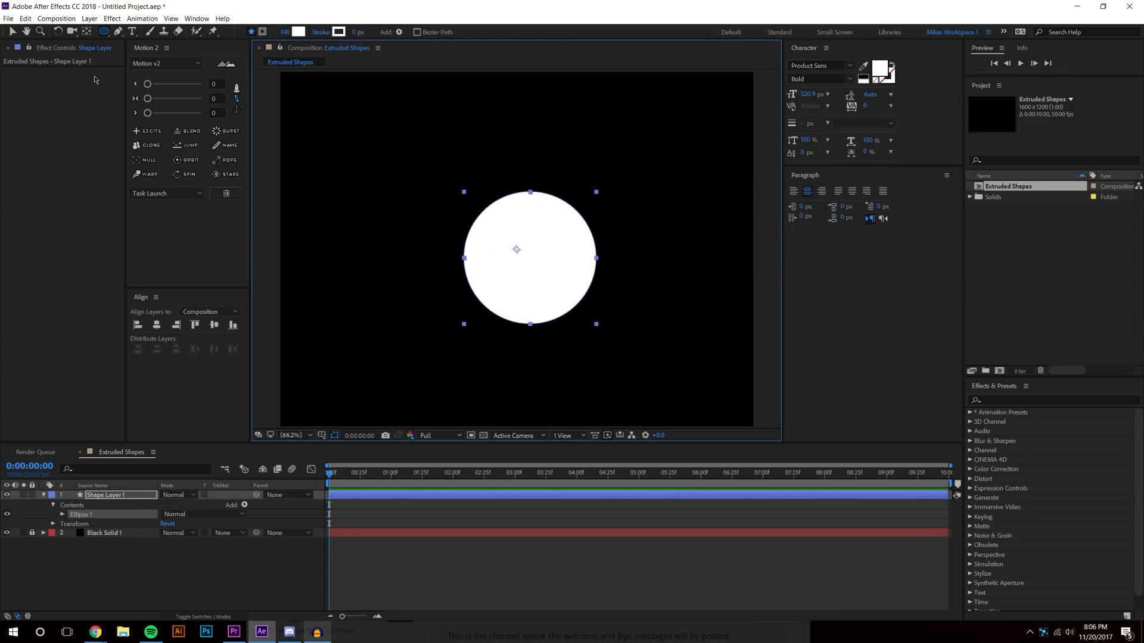
click(13, 31)
Step: Snap the circle's anchor point to its centre with the Pan Behind tool
click(493, 306)
key(y)
mouse_move(517, 250)
mouse_down()
mouse_move(534, 266)
mouse_move(517, 251)
mouse_up()
key(v)
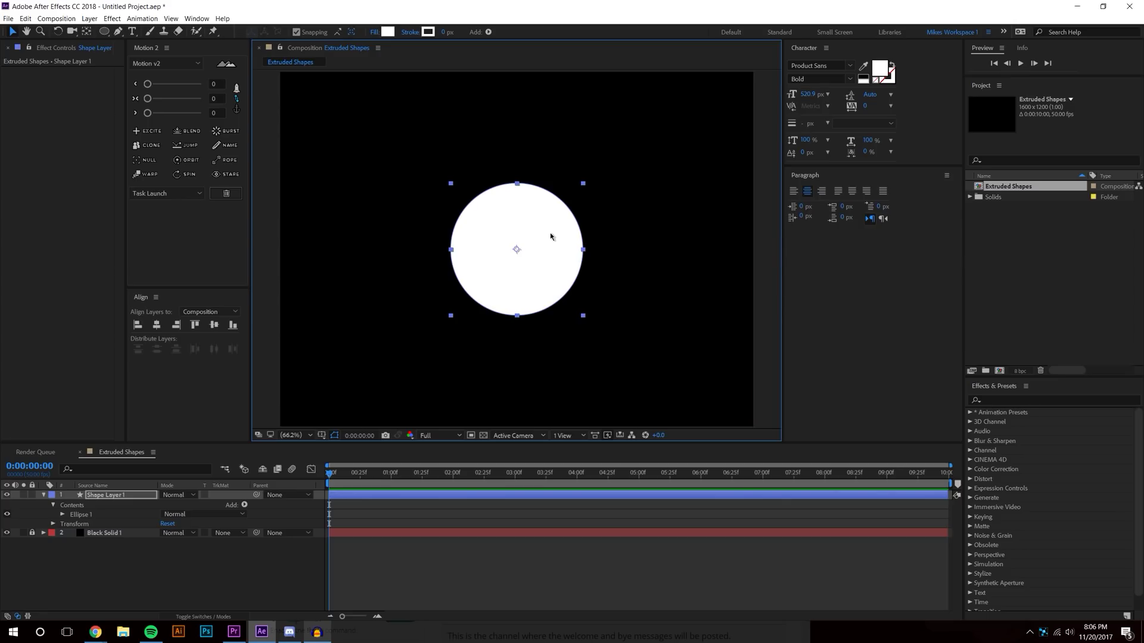
drag(782, 225, 832, 227)
click(201, 585)
click(537, 239)
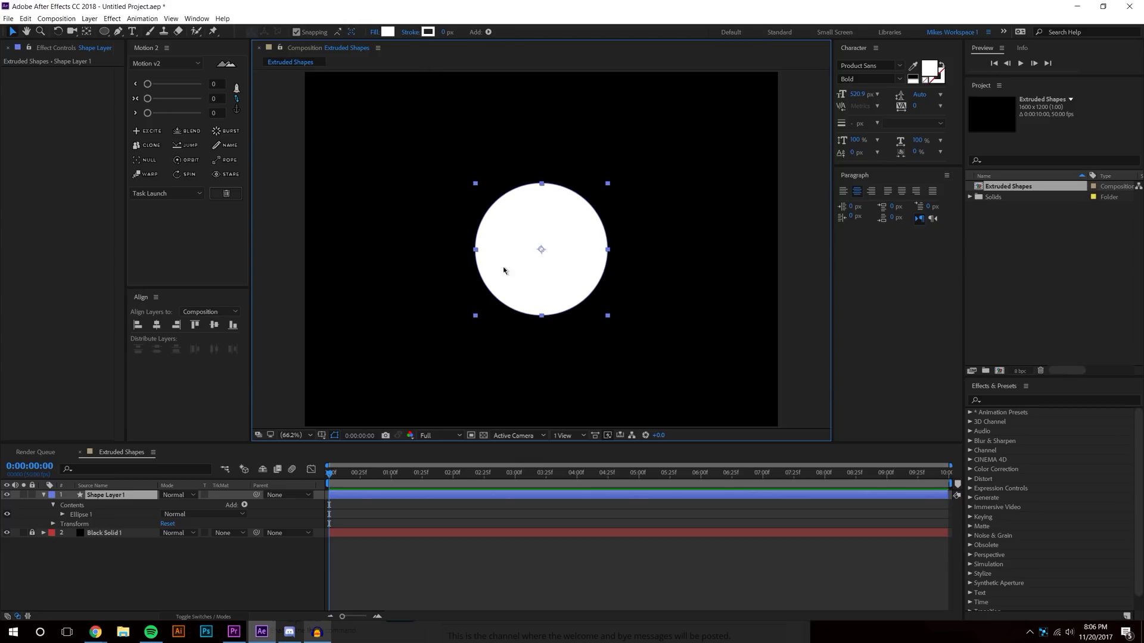
Step: Set the circle's fill to None and widen its white stroke to about 136 px
click(374, 31)
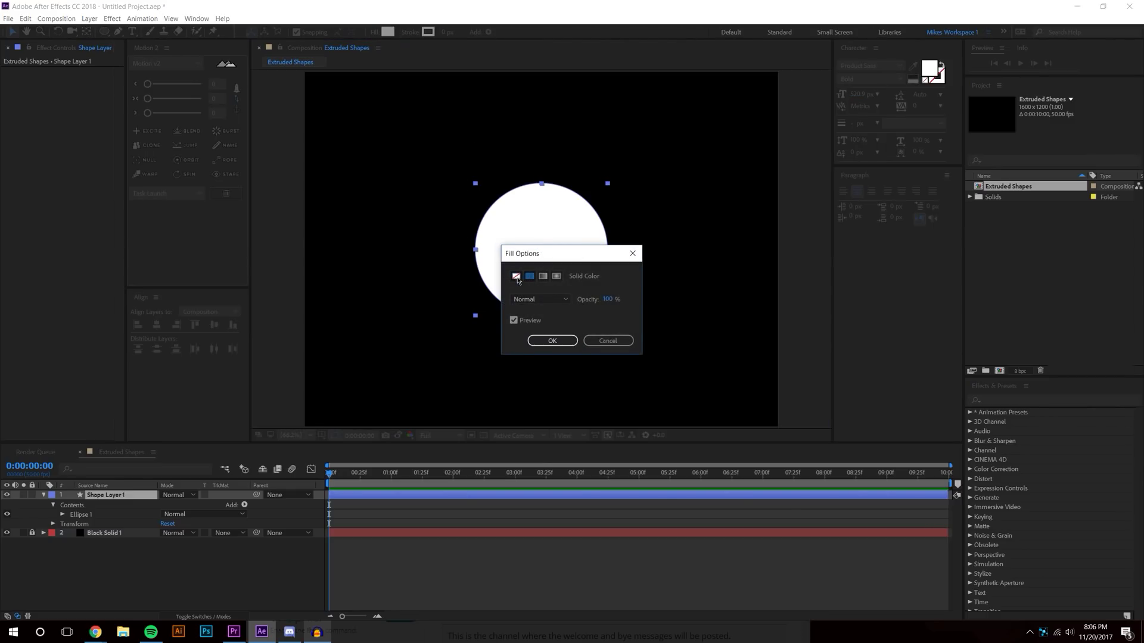
click(516, 277)
click(548, 341)
drag(444, 32, 525, 34)
click(300, 542)
scroll(548, 275, down, 1)
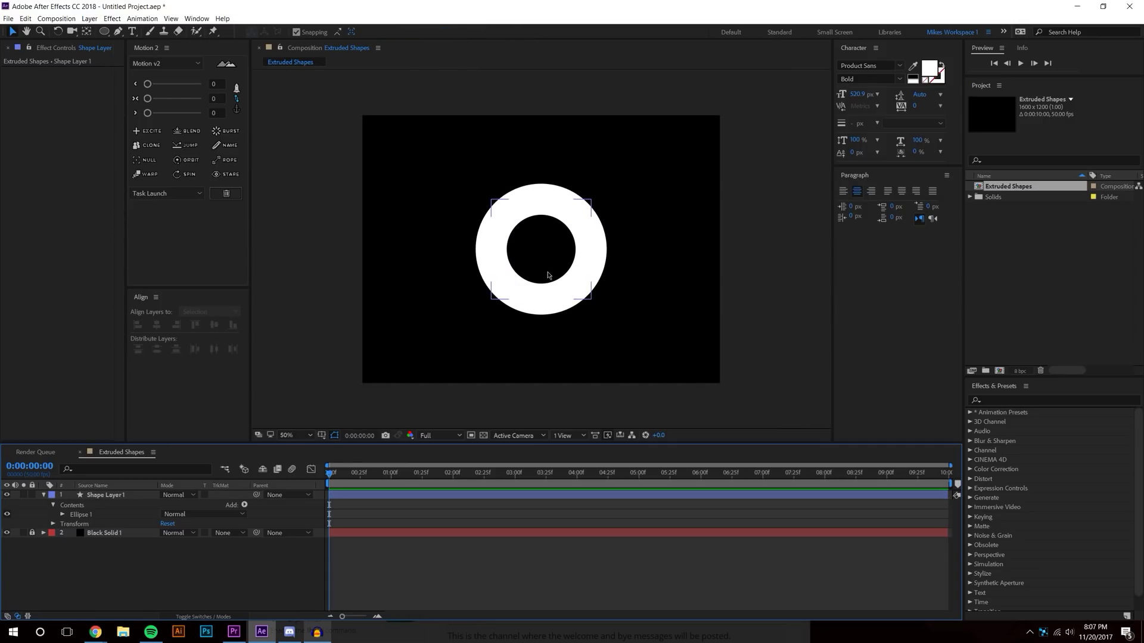
scroll(576, 291, up, 1)
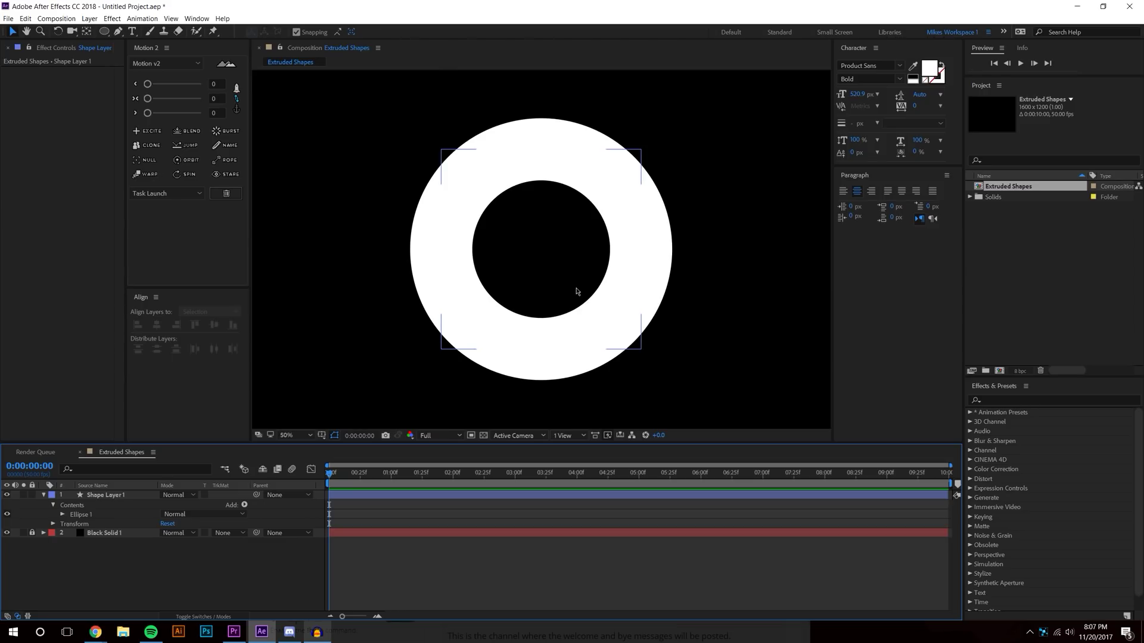
click(112, 497)
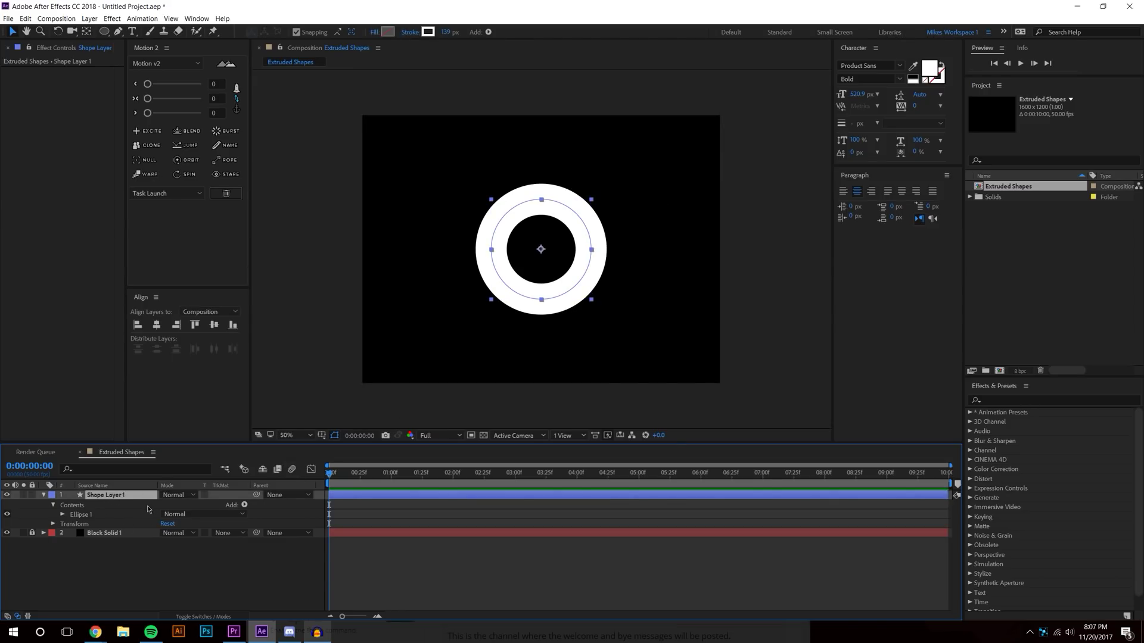
Step: Scale the ring to 77% and make Shape Layer 1 a 3D layer
key(s)
drag(178, 504, 165, 505)
click(200, 579)
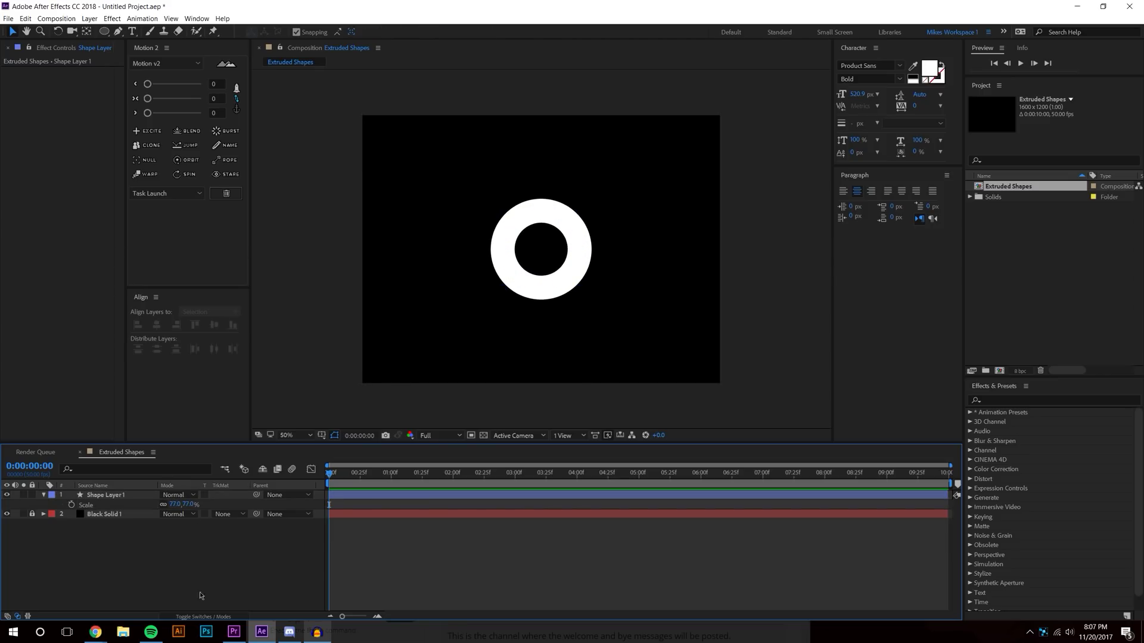
click(205, 615)
click(223, 496)
click(222, 496)
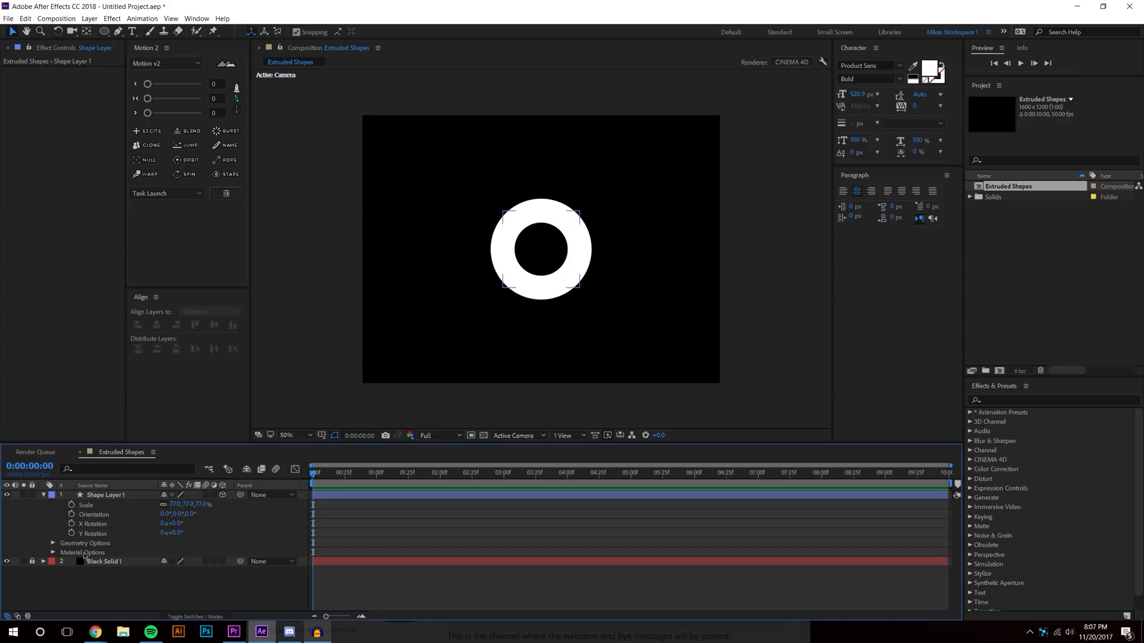
Step: Set the ring's Extrusion Depth to 51 under Geometry Options
click(53, 543)
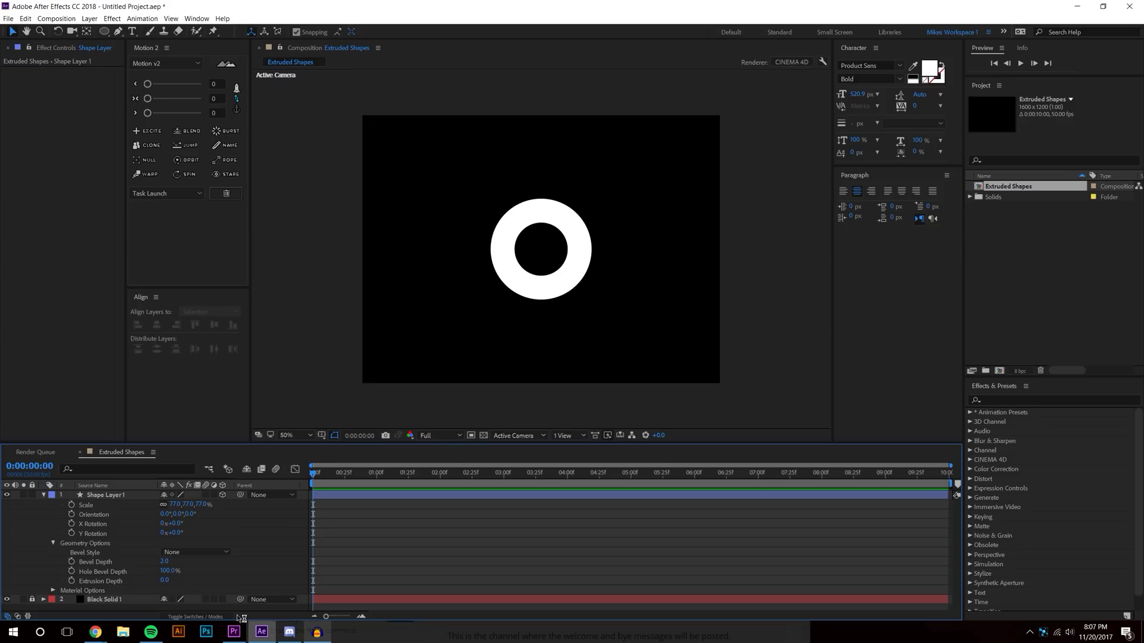
drag(165, 581, 191, 584)
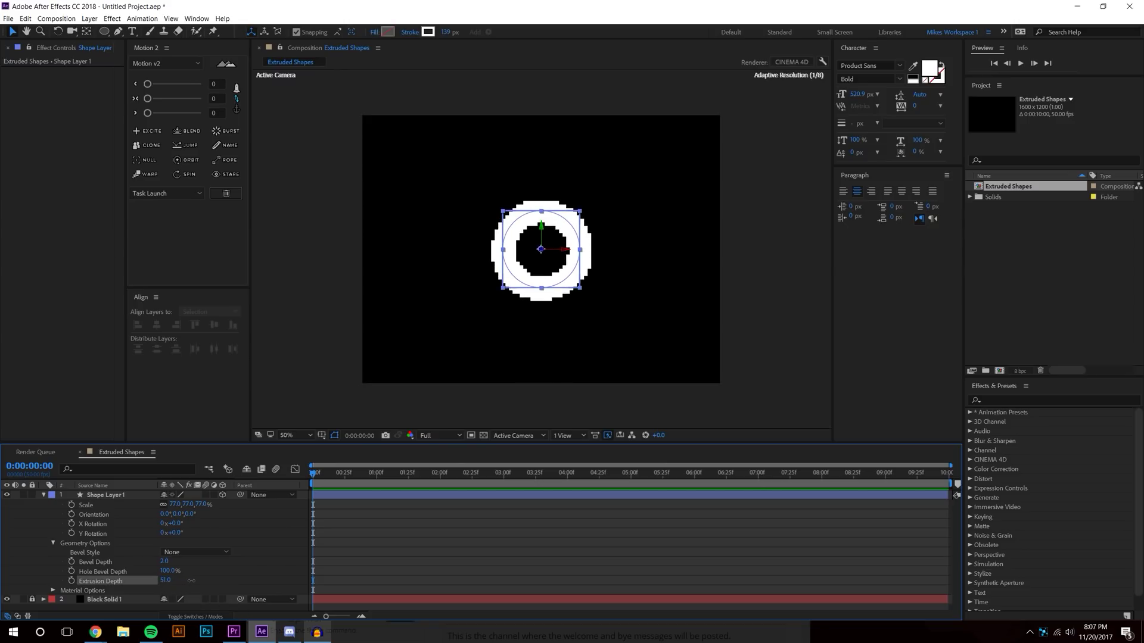
click(151, 634)
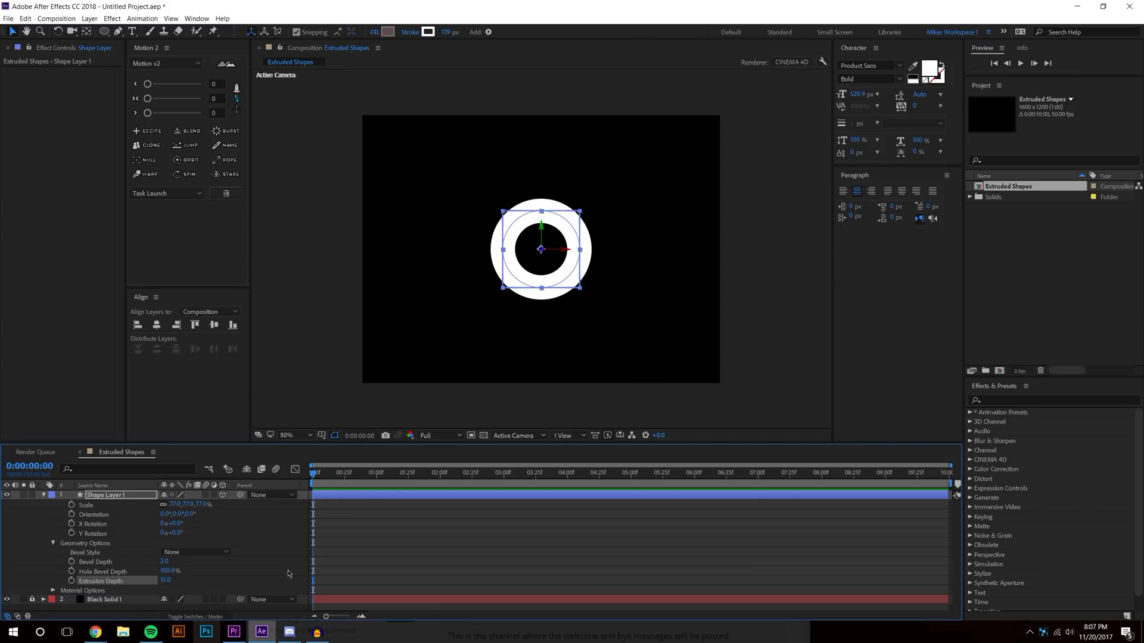
click(393, 549)
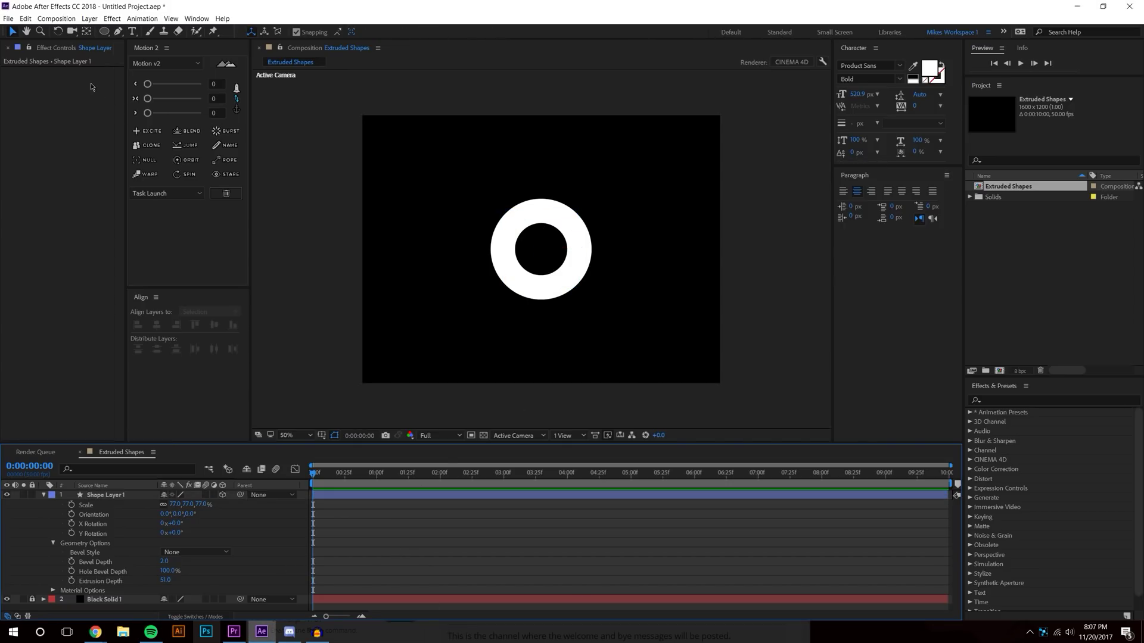
click(90, 19)
Step: Rotate the ring 77° on X and zoom the viewer to 100%
mouse_move(256, 30)
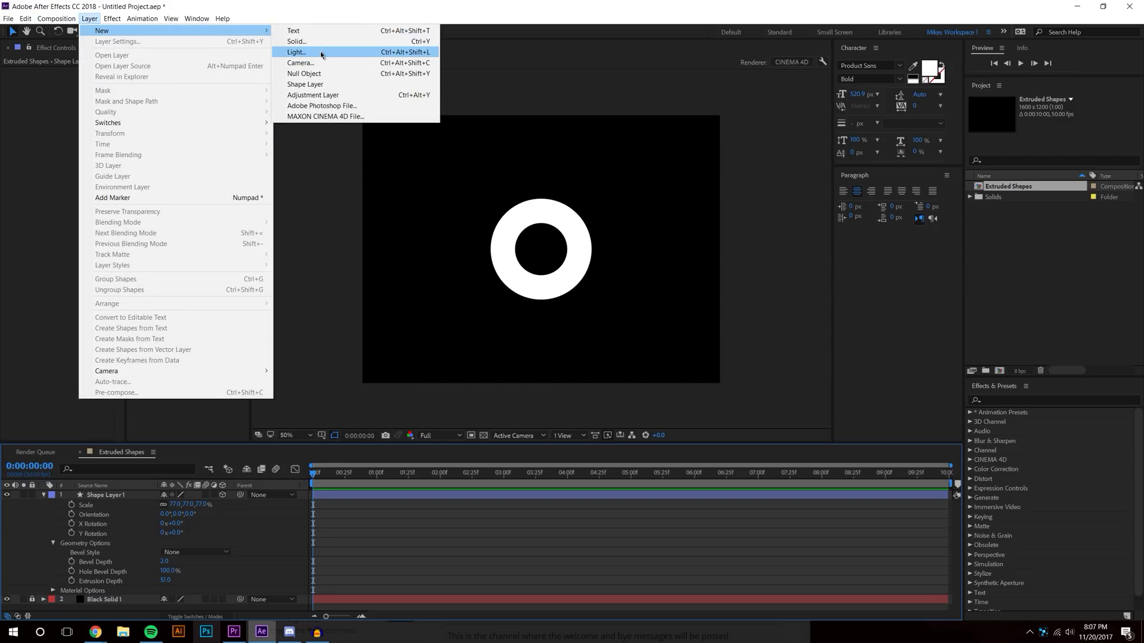
click(388, 531)
click(106, 496)
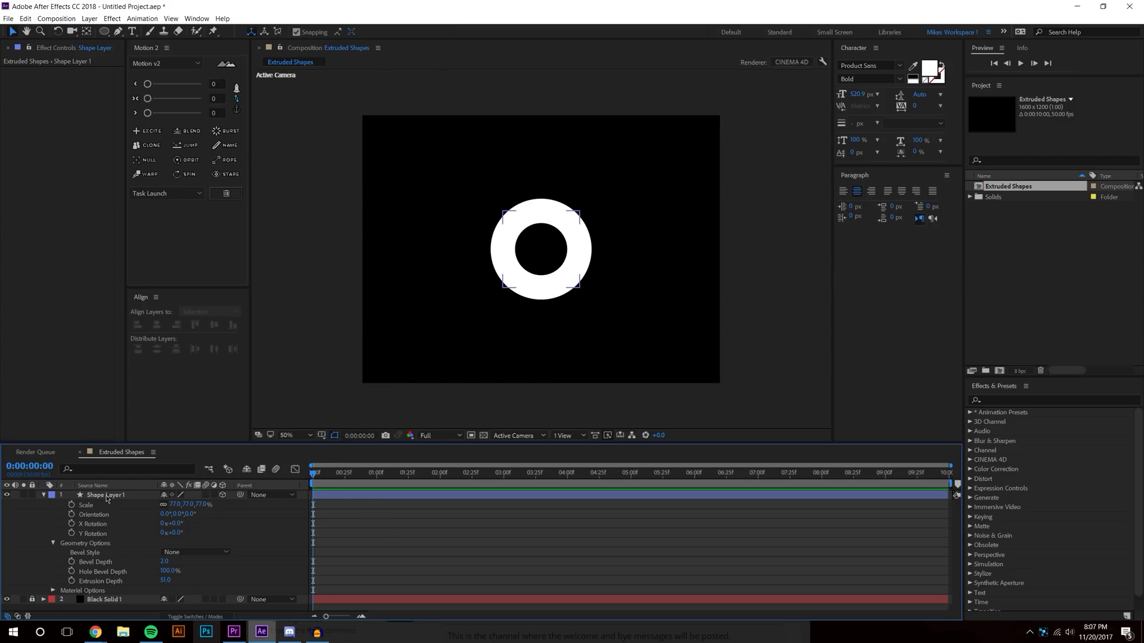
click(107, 498)
key(r)
drag(173, 514, 211, 508)
click(533, 265)
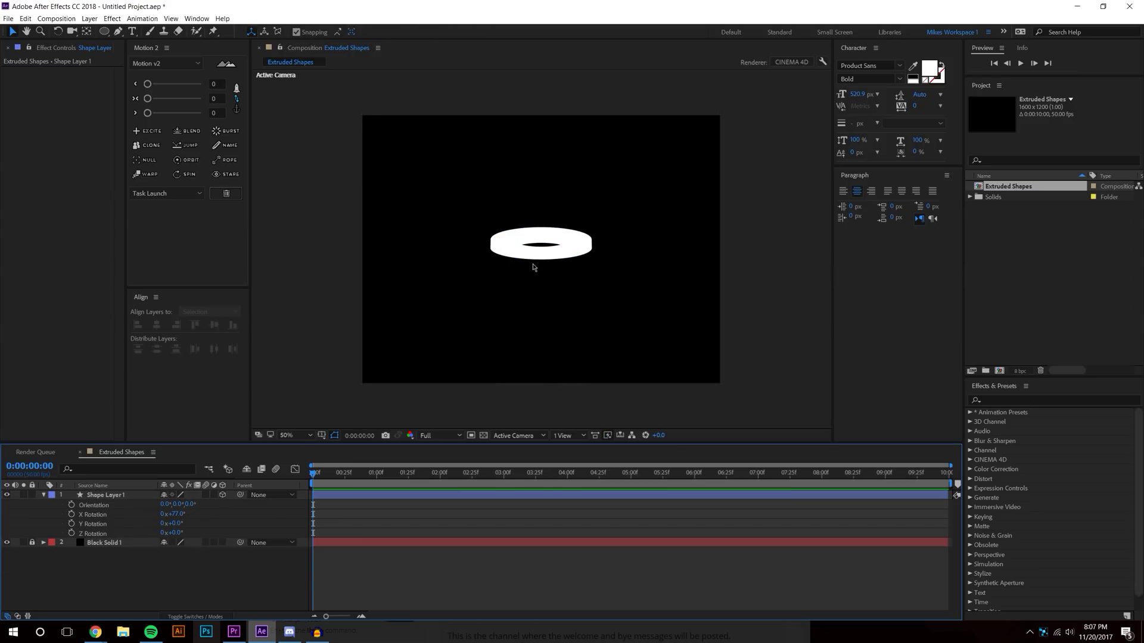
key(slash)
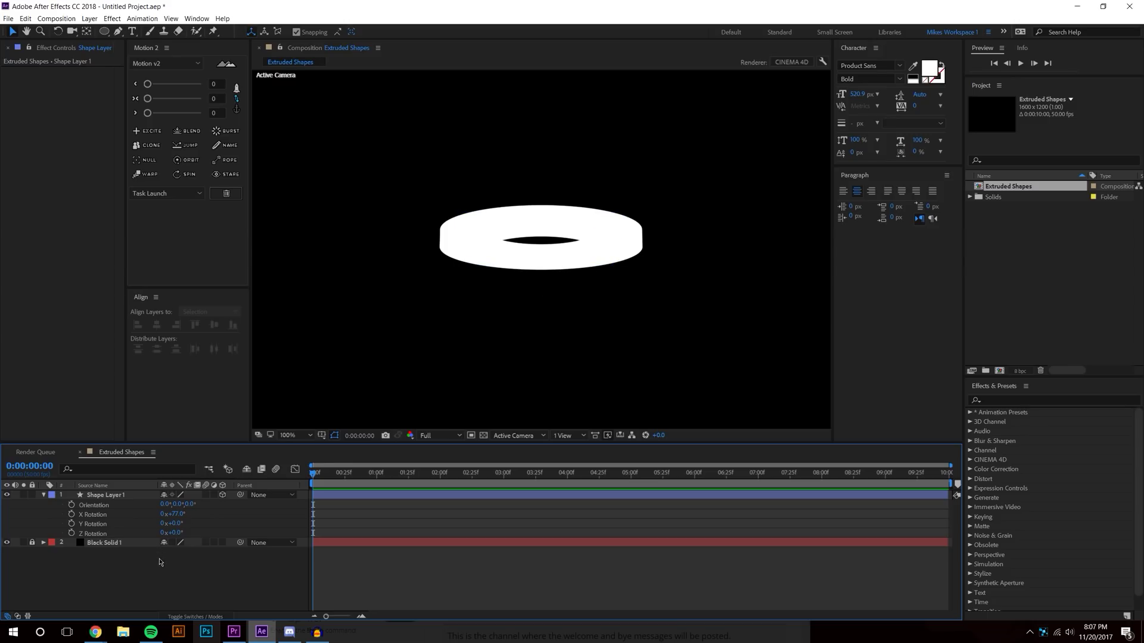
Step: Expand Shape Layer 1's properties to show the Geometry Options again
click(45, 494)
click(45, 494)
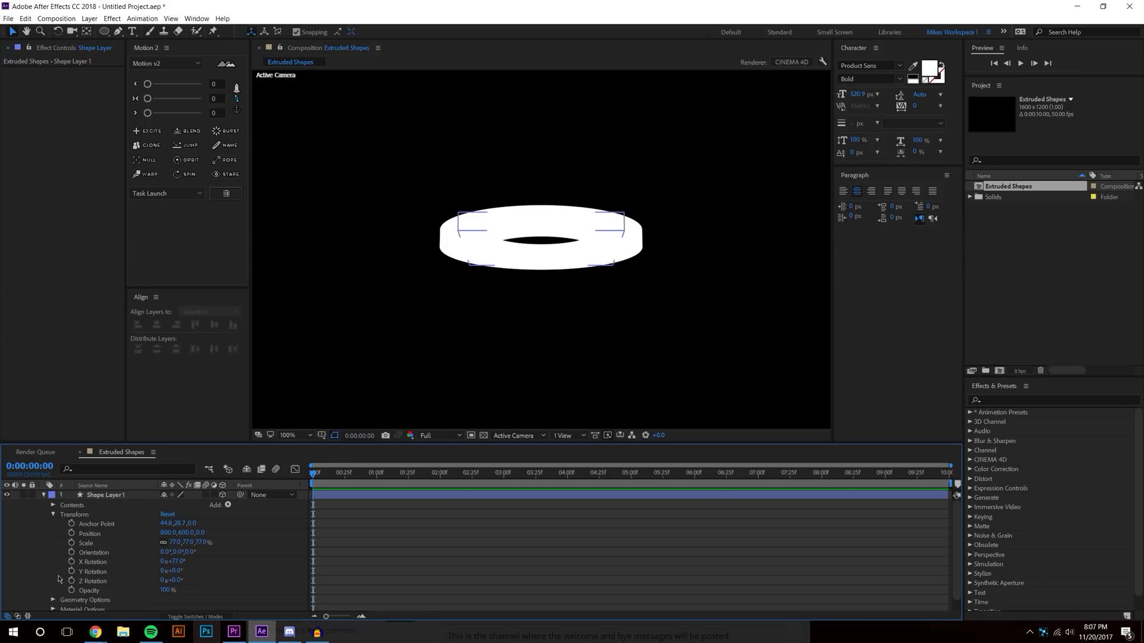
scroll(50, 594, down, 1)
click(53, 588)
scroll(64, 596, down, 1)
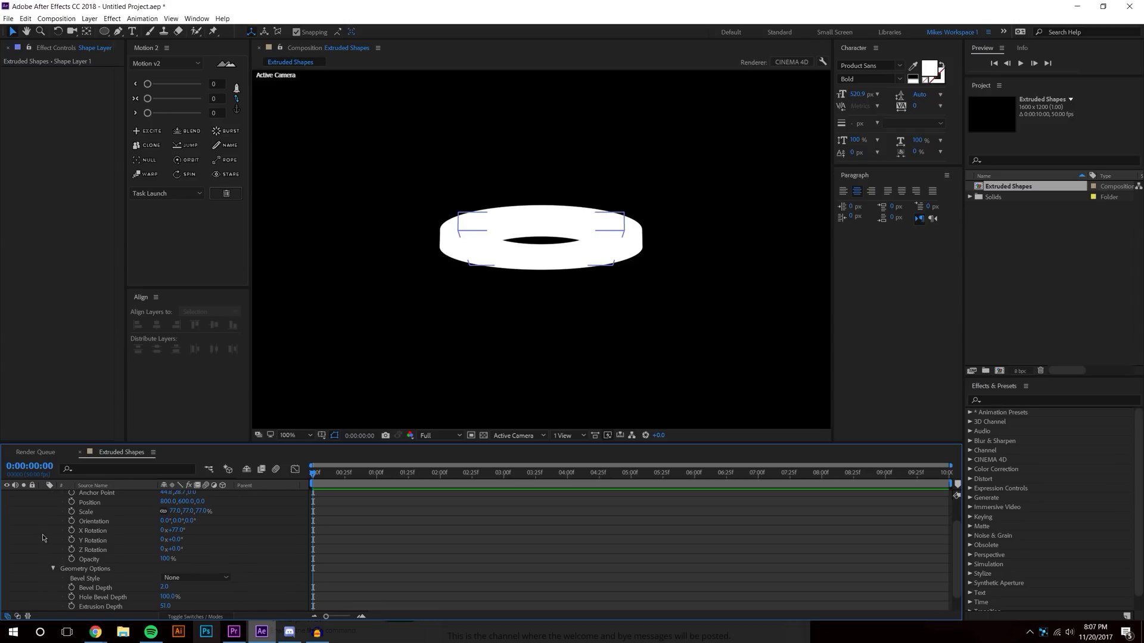
scroll(42, 538, down, 1)
Step: Try deeper extrusion values, then enter an Extrusion Depth of exactly 120
drag(165, 587, 255, 563)
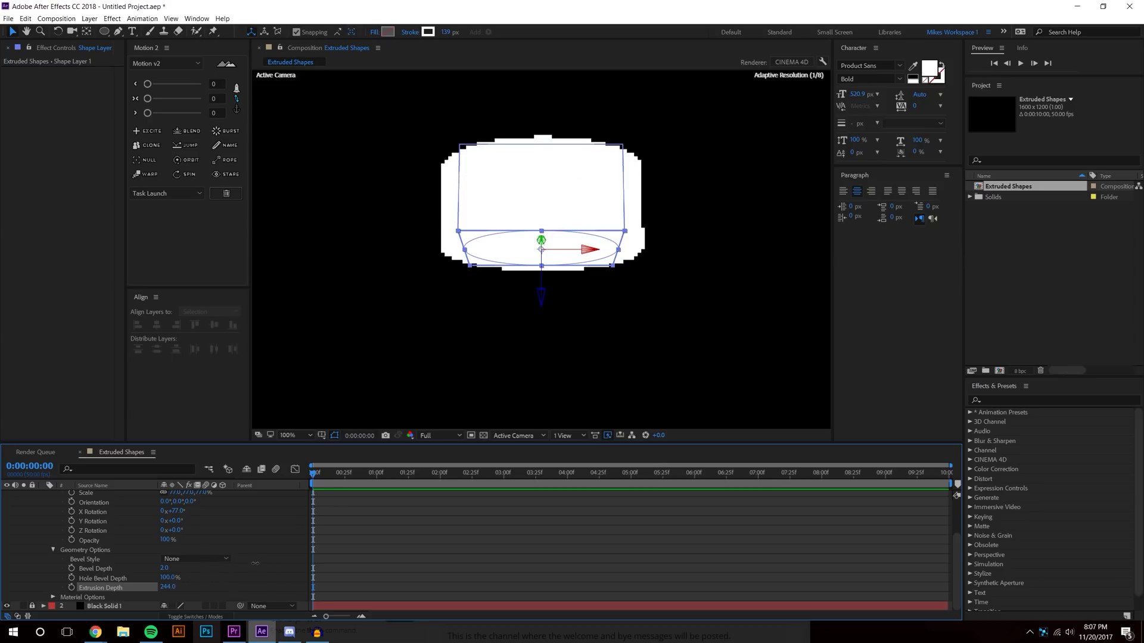
scroll(475, 311, down, 1)
click(749, 286)
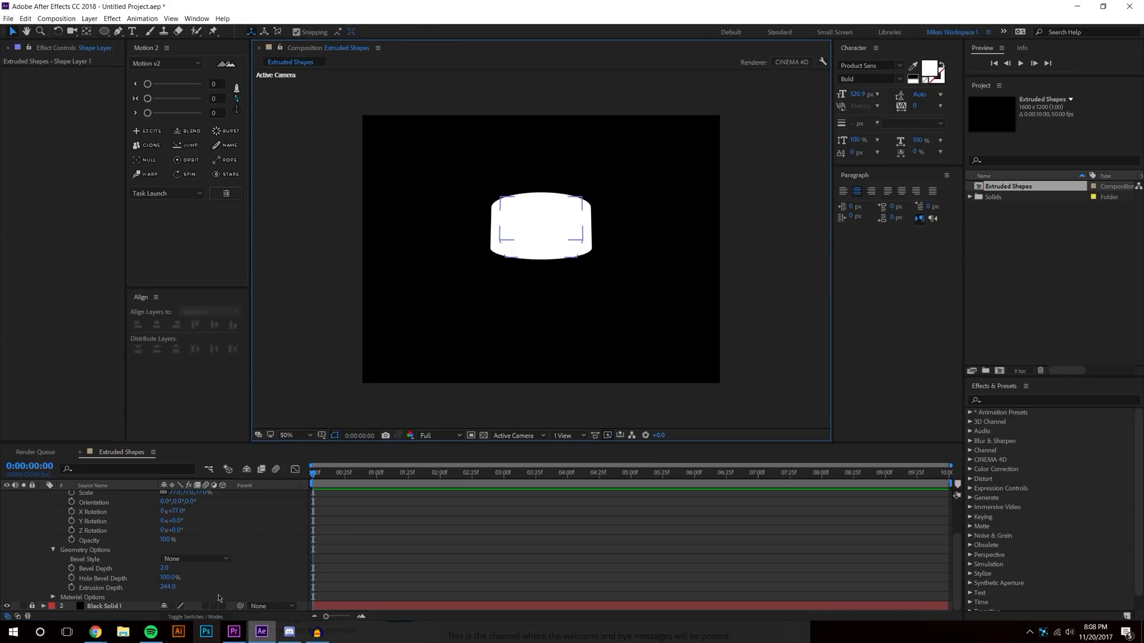
drag(167, 587, 102, 594)
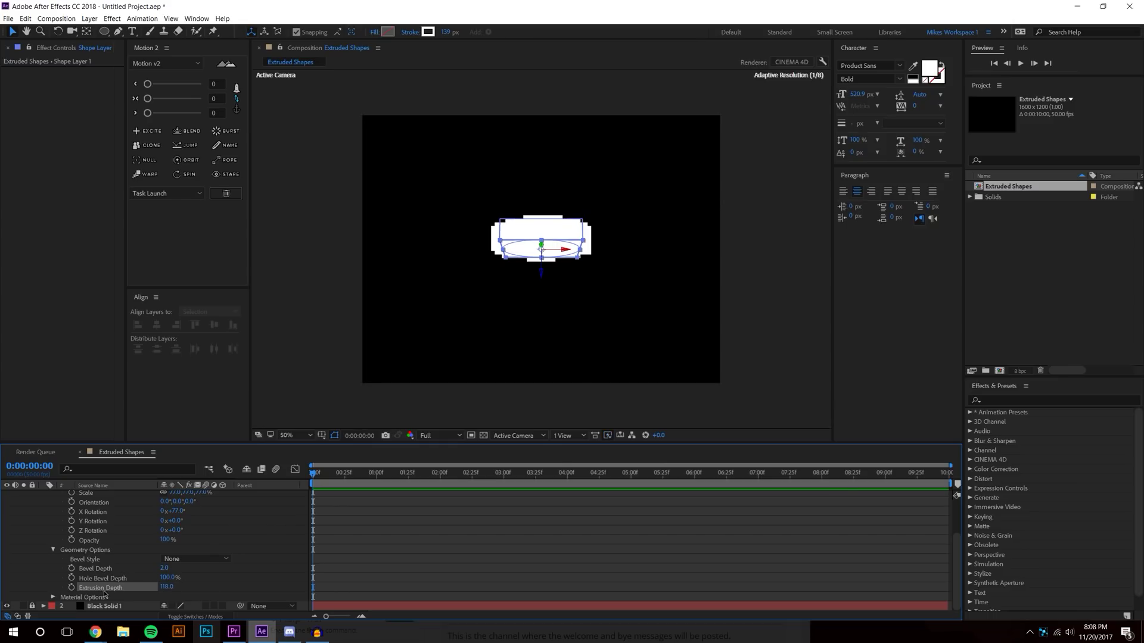
click(167, 587)
text(120)
key(Return)
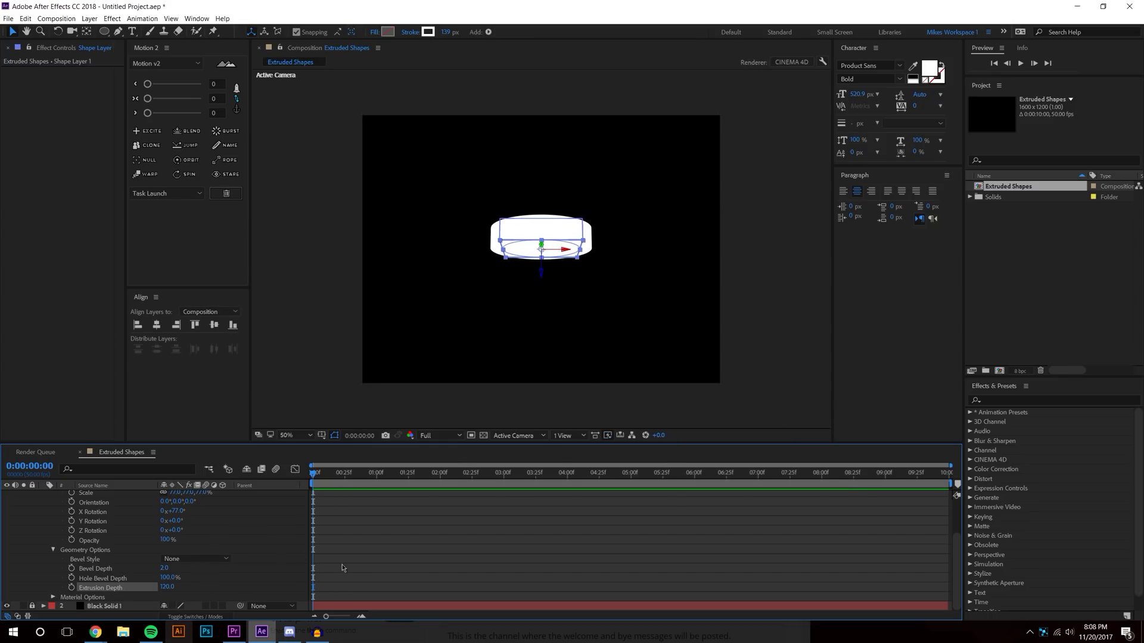
click(238, 515)
click(172, 512)
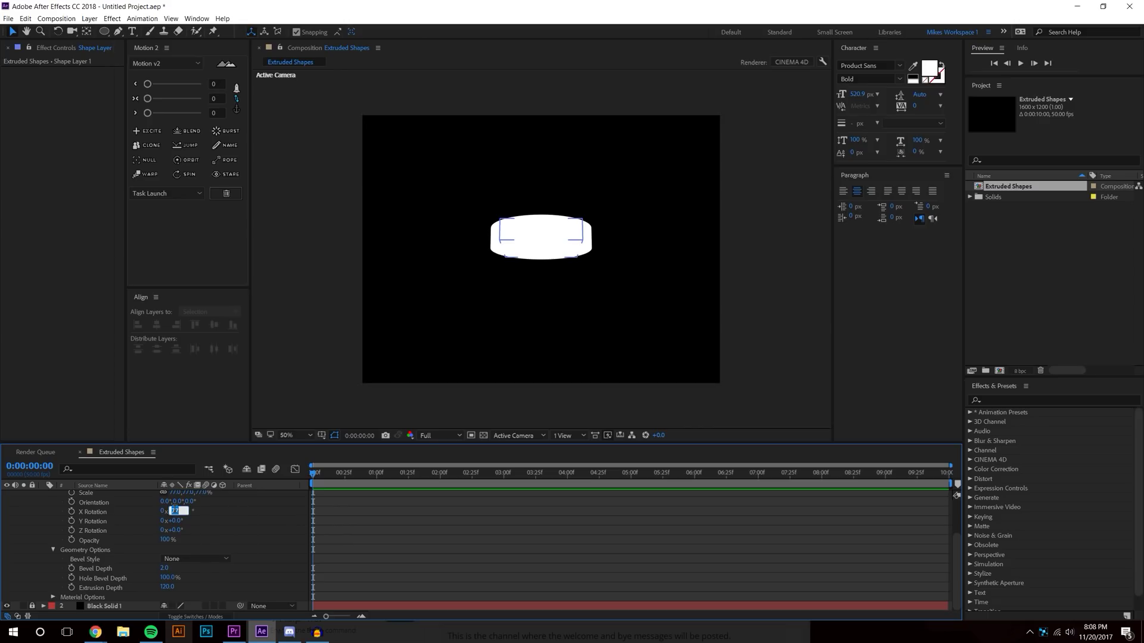
Step: Set X Rotation to 0°, try and undo Z Rotation -90°, then set Y Rotation to 90°
text(0)
key(Return)
click(173, 530)
text(-90)
key(Return)
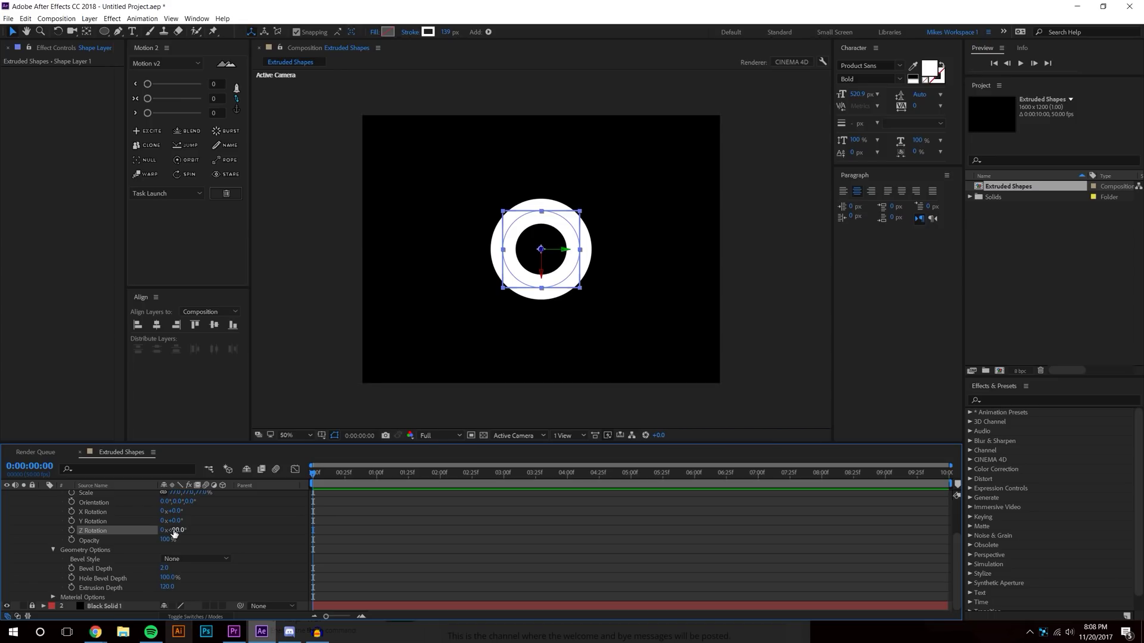
key(ctrl+z)
click(177, 521)
text(90)
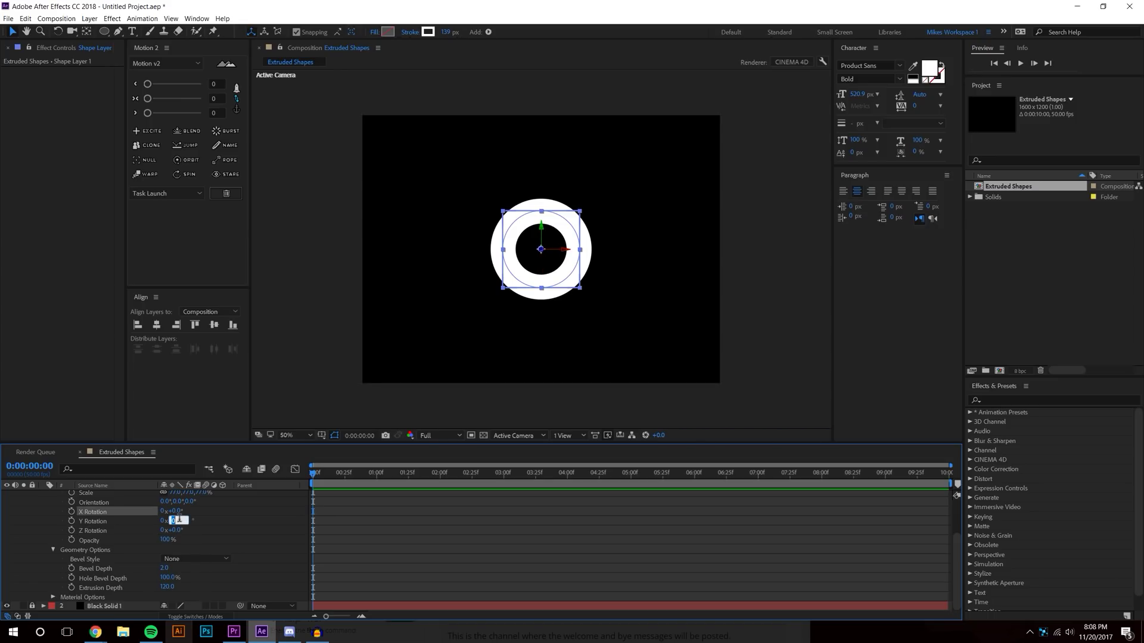
key(Return)
key(Return)
click(520, 534)
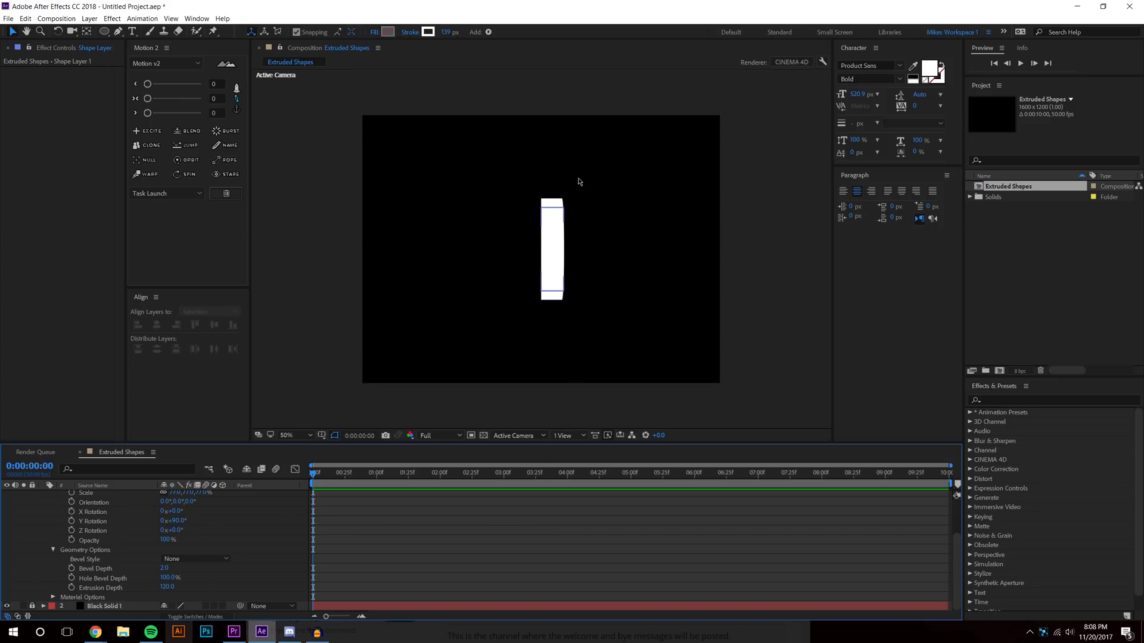
Step: Turn on the grid and nudge the edge-on ring slightly left to align it, then zoom to 200%
click(323, 436)
scroll(543, 266, up, 1)
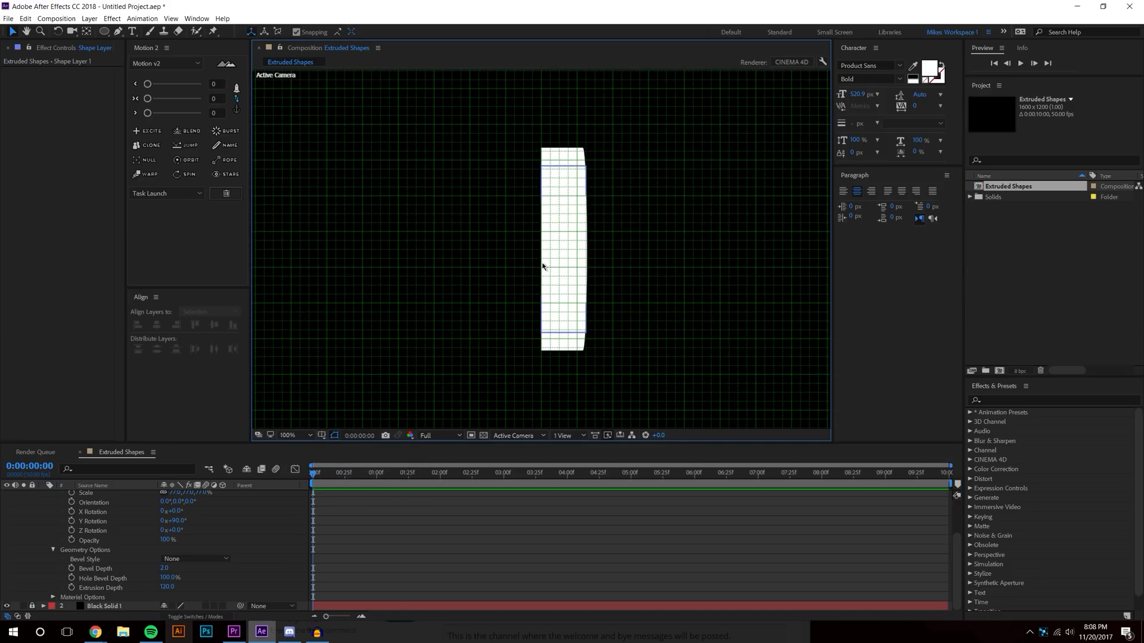
click(567, 290)
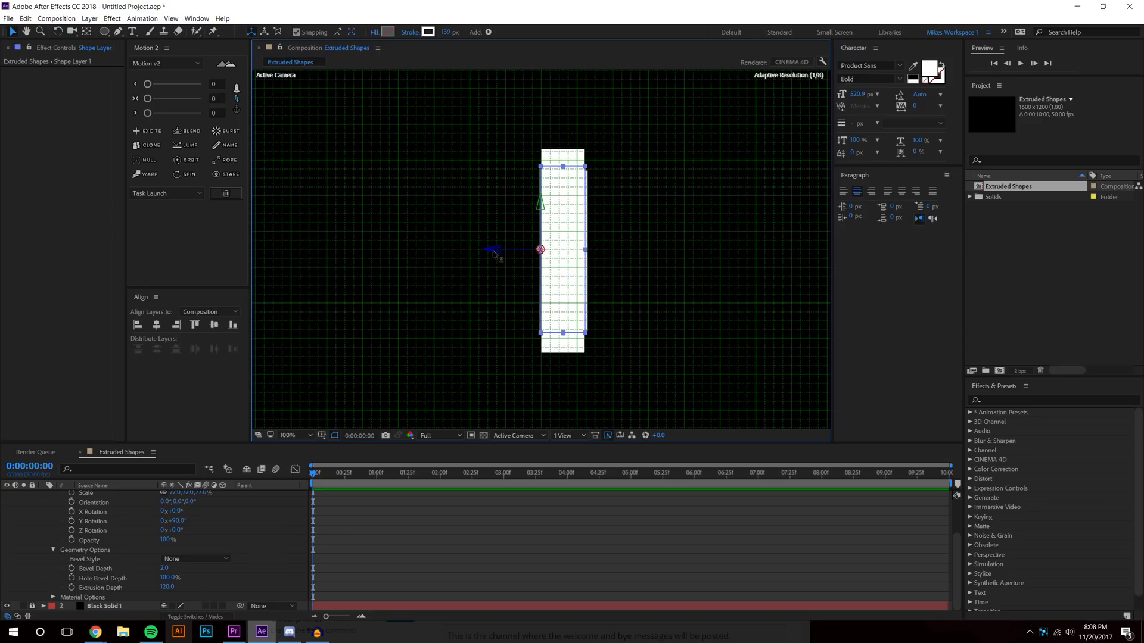
drag(487, 256, 475, 262)
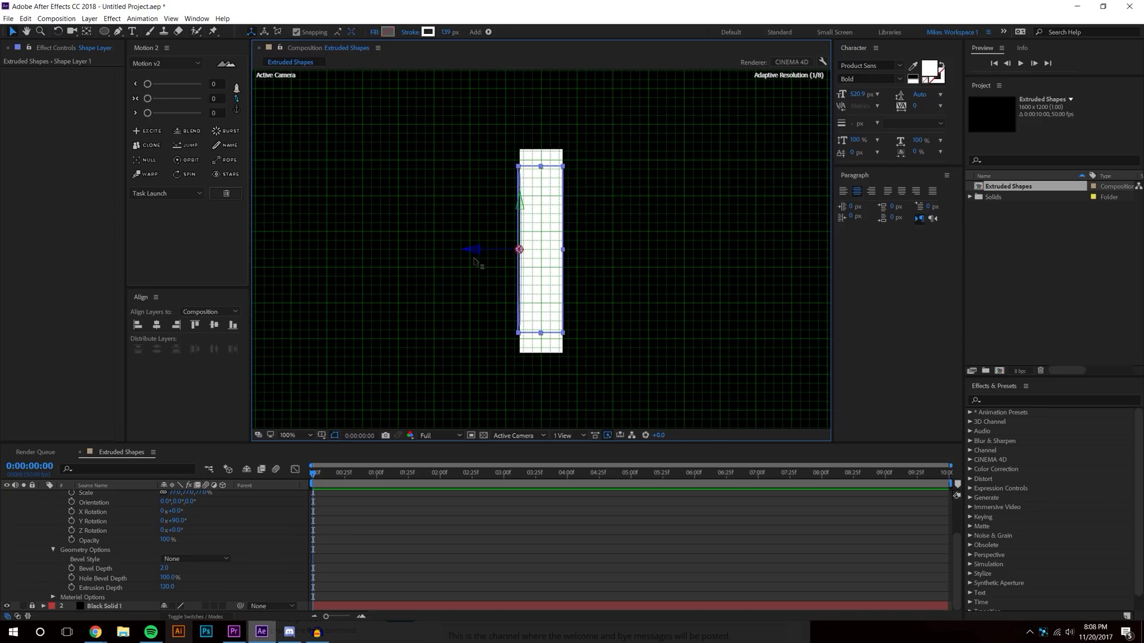
scroll(533, 191, up, 5)
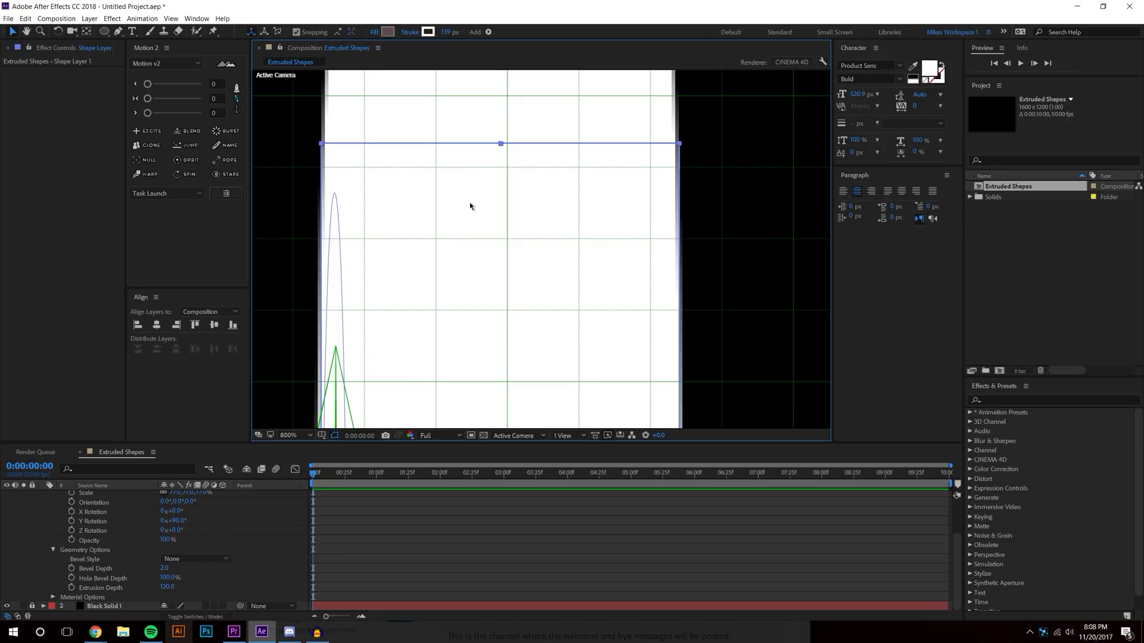
key(Right)
key(Right)
key(Right)
key(Right)
key(Right)
key(Right)
key(Right)
key(Right)
key(Right)
key(Right)
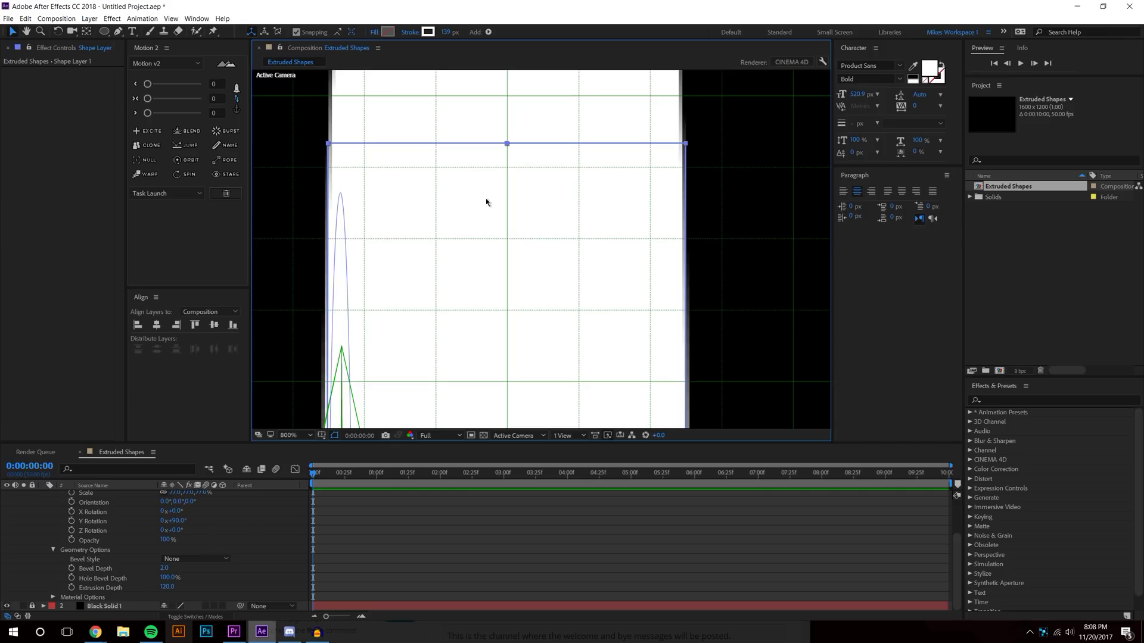
key(comma)
key(comma)
key(comma)
key(comma)
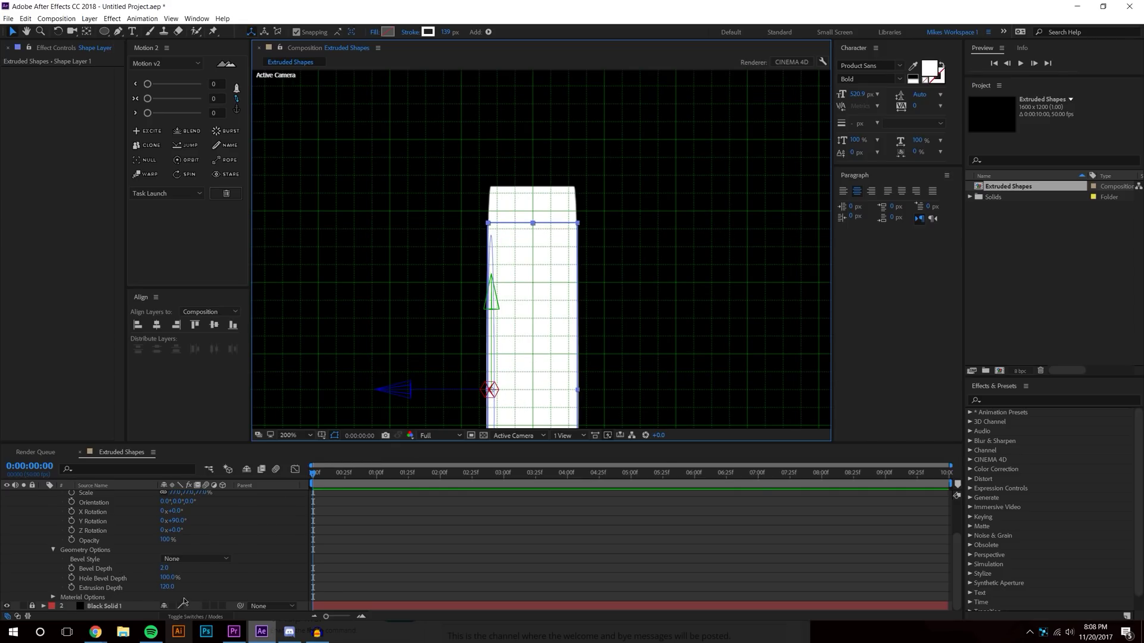
Step: Keep Bevel Style at None and drag the anchor point to the centre of the edge-on bar
click(200, 560)
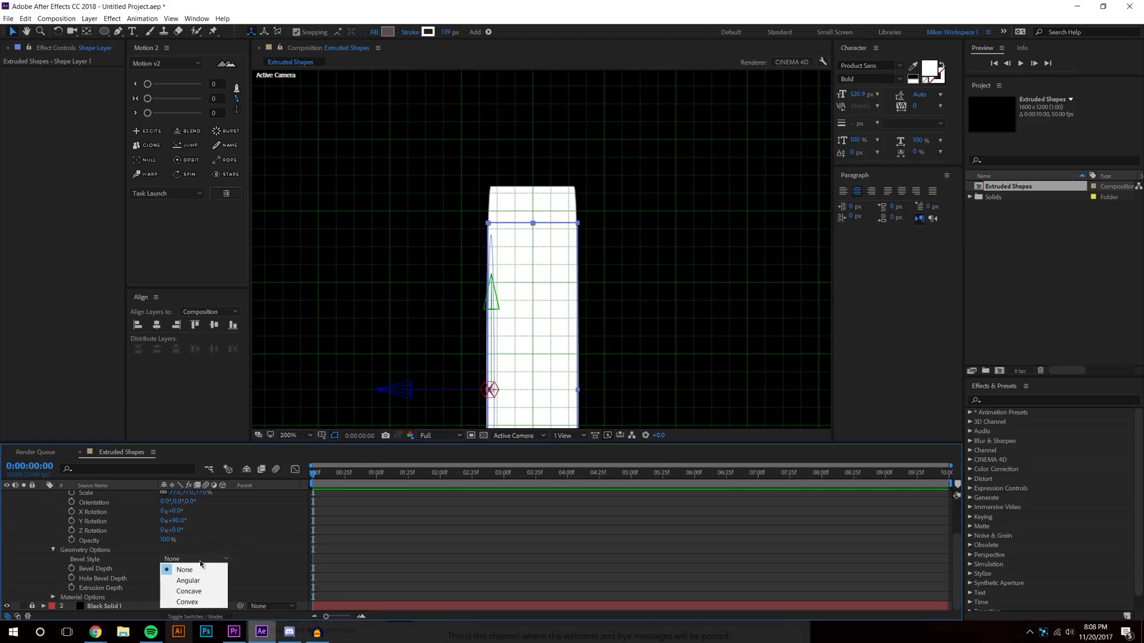
click(263, 560)
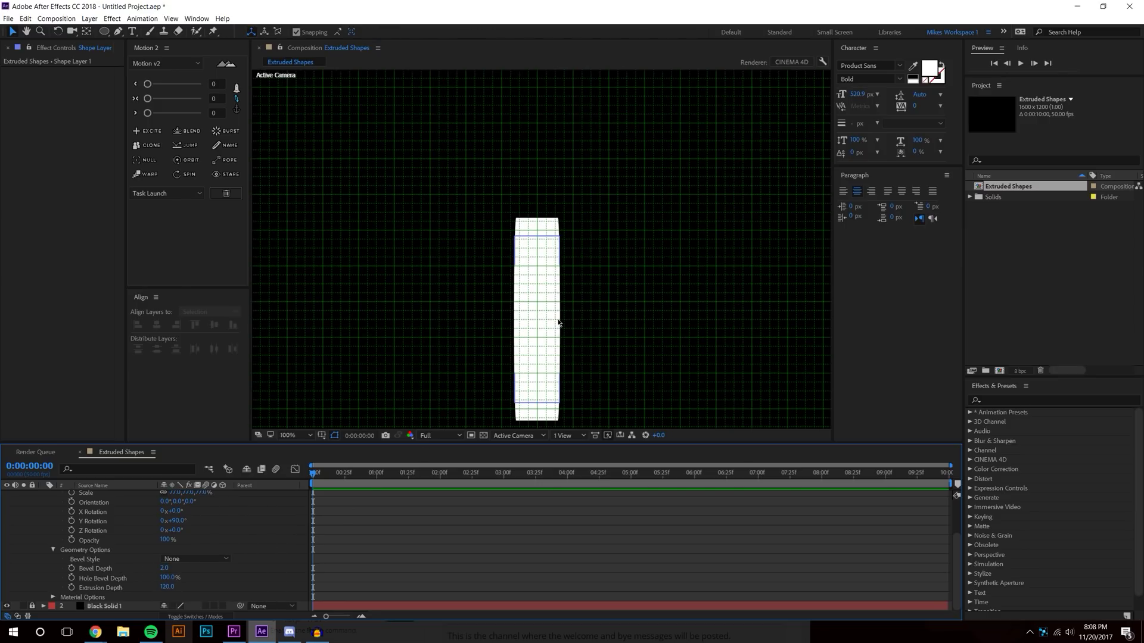
scroll(535, 313, down, 1)
click(536, 239)
scroll(534, 267, up, 1)
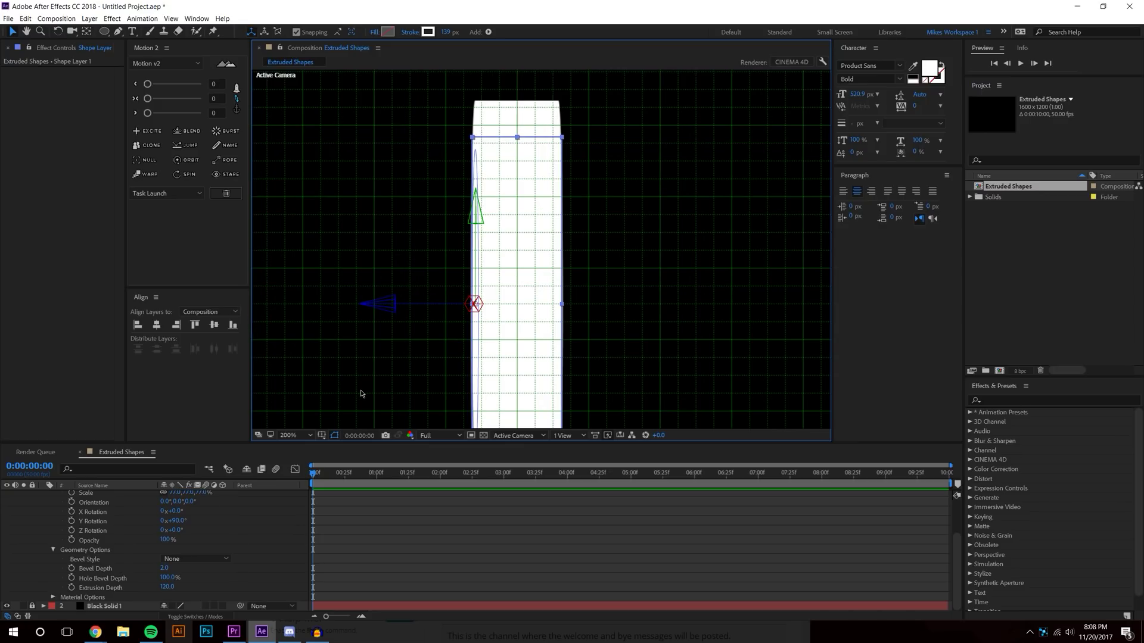
key(y)
drag(475, 304, 516, 304)
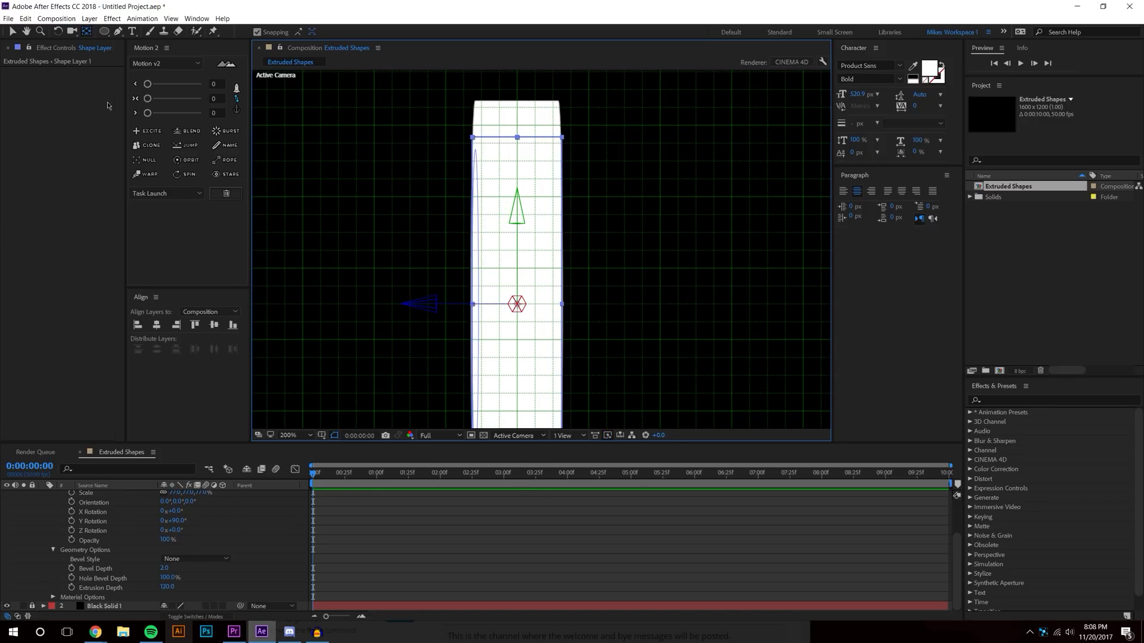
click(12, 32)
click(446, 540)
scroll(471, 386, down, 2)
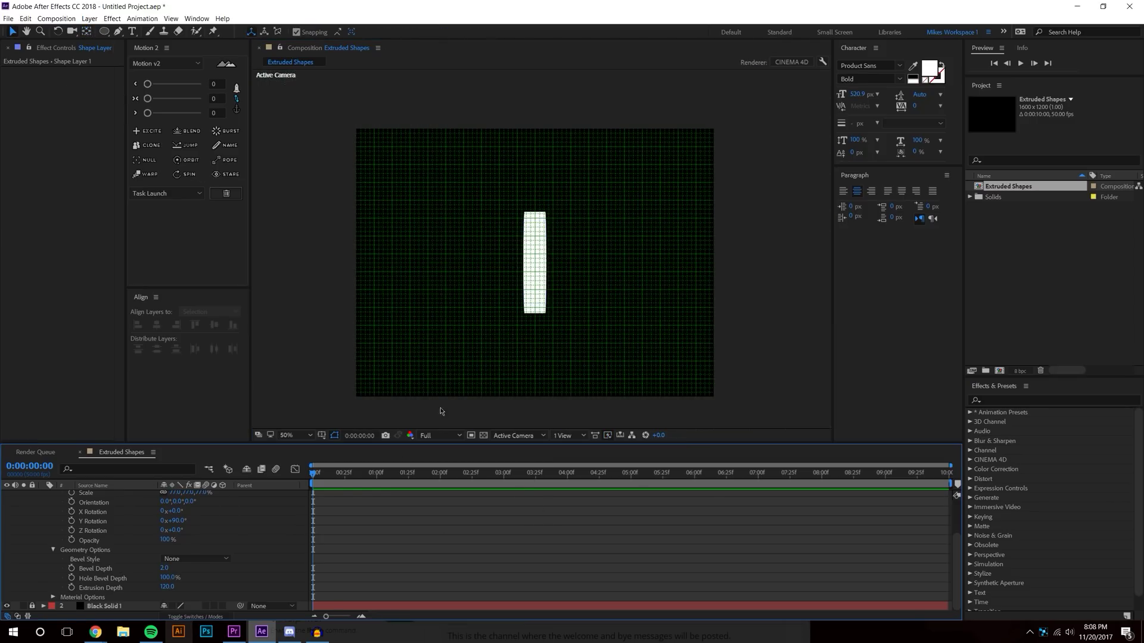
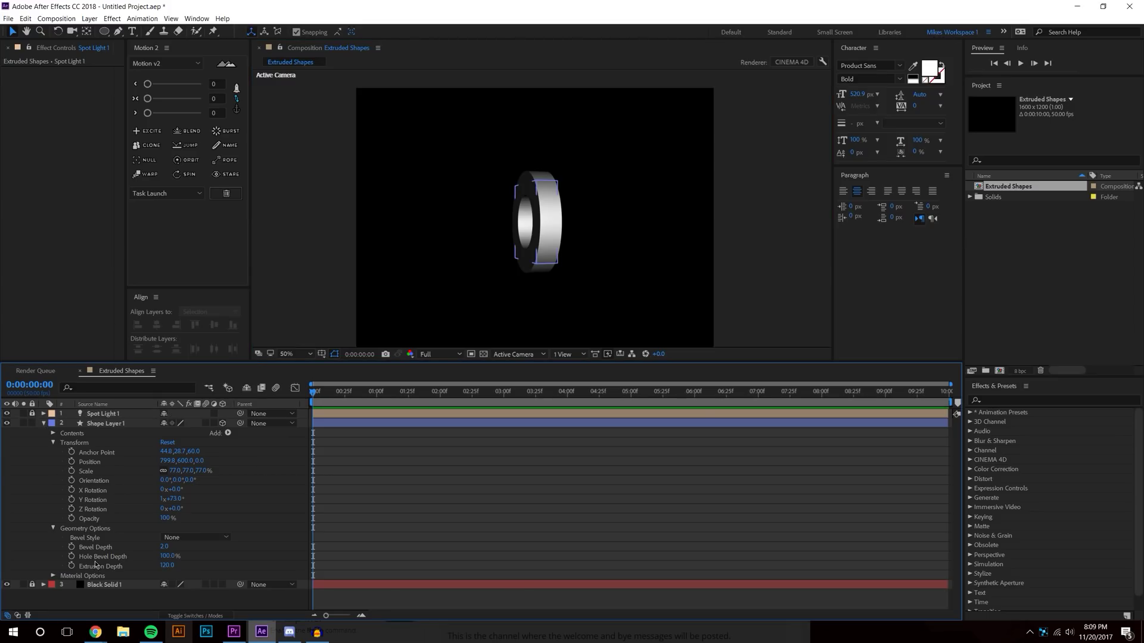
Step: Open the ring's Material Options and try a lower Ambient value
click(53, 577)
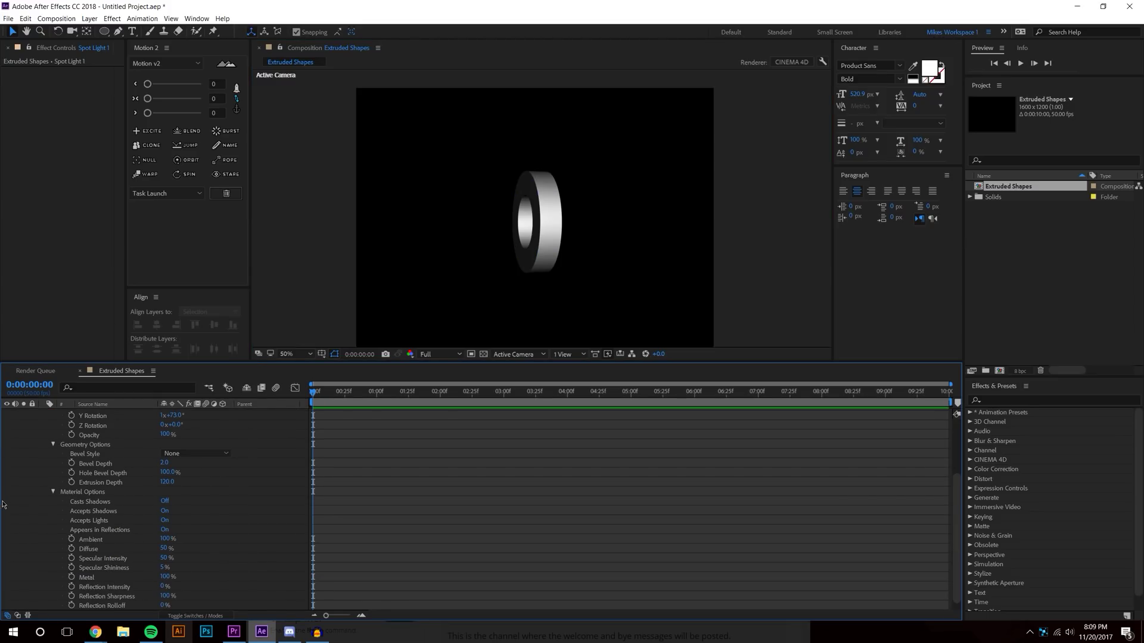
drag(165, 539, 205, 544)
click(205, 543)
scroll(206, 542, up, 5)
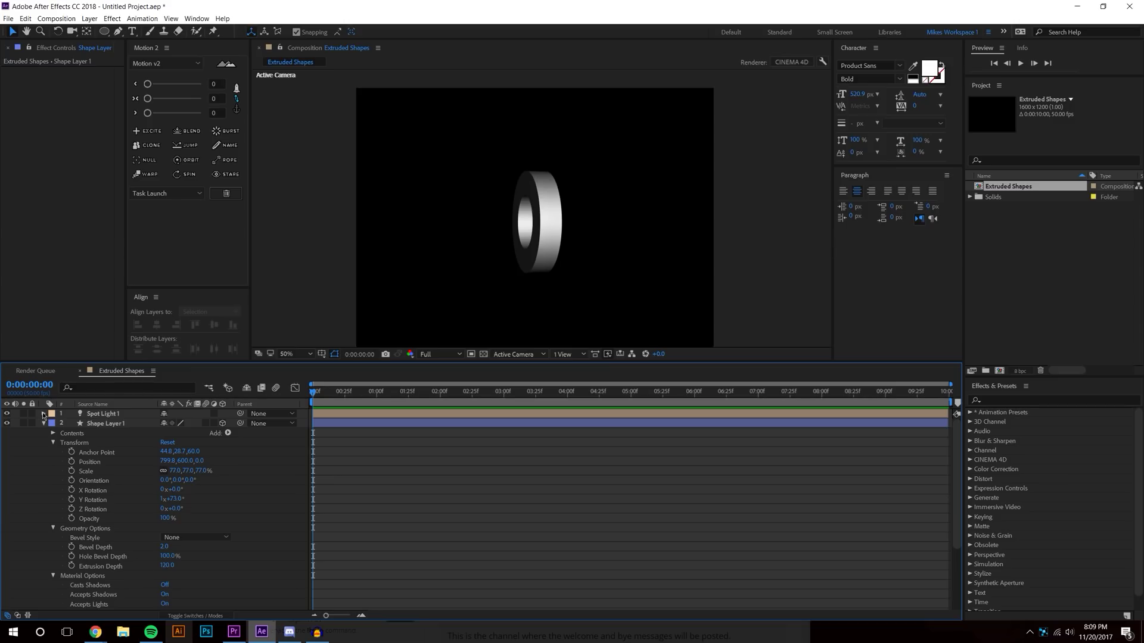
Step: Expand Spot Light 1 to show its Light Options
click(43, 414)
click(52, 433)
click(54, 538)
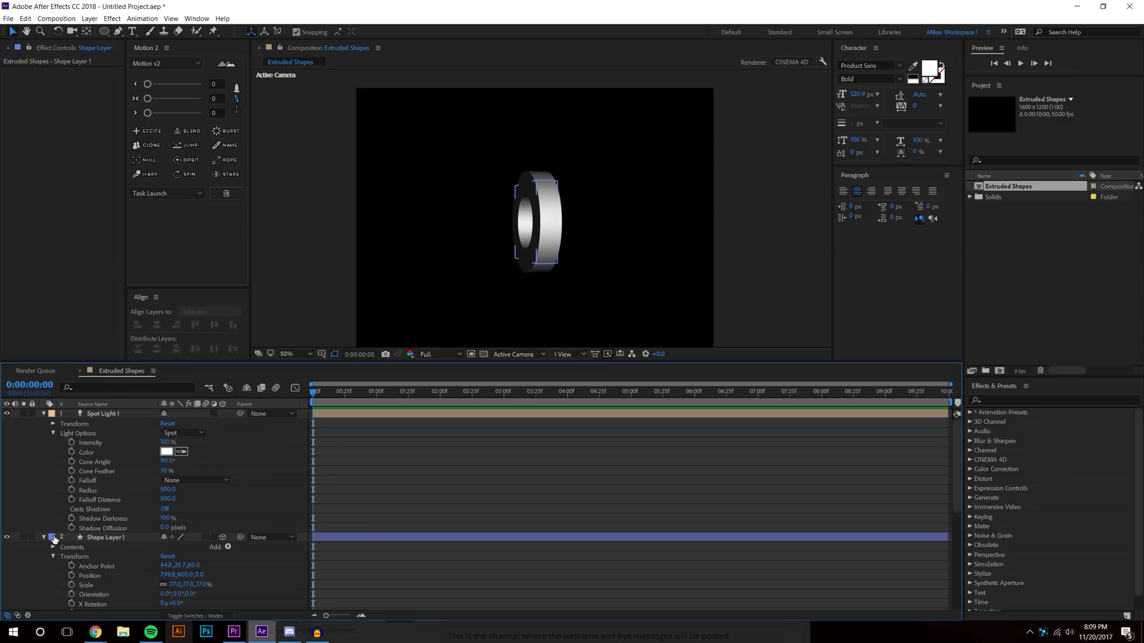
click(162, 492)
Step: Raise Spot Light 1's Intensity to 864%, checking the ring at 200% and full-frame zoom
drag(169, 442, 277, 446)
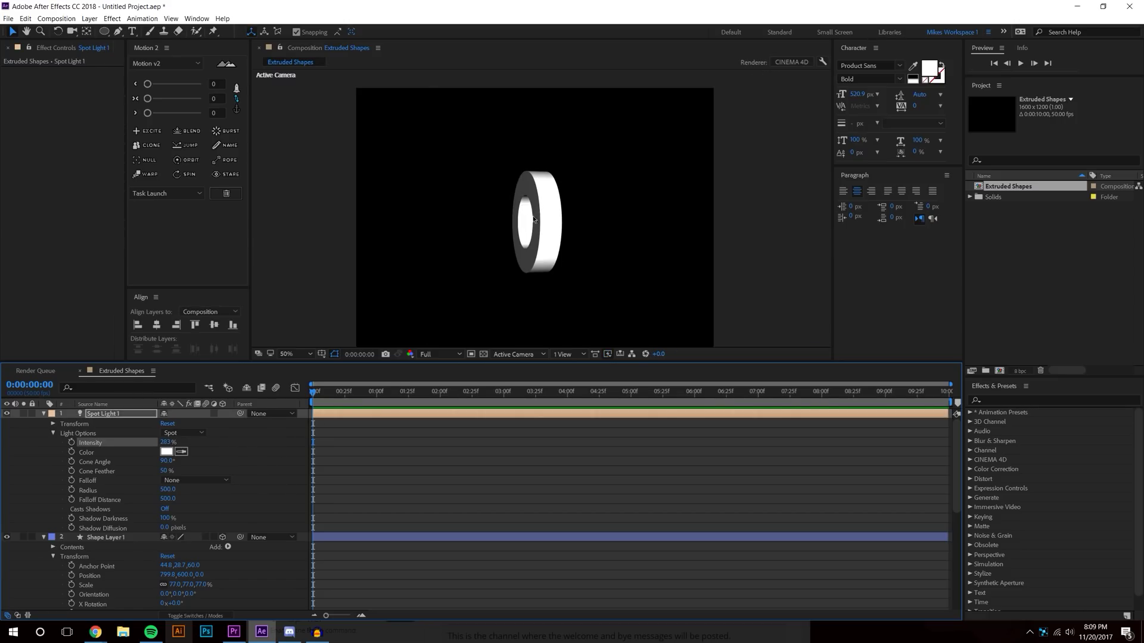
scroll(563, 180, up, 1)
drag(172, 444, 518, 447)
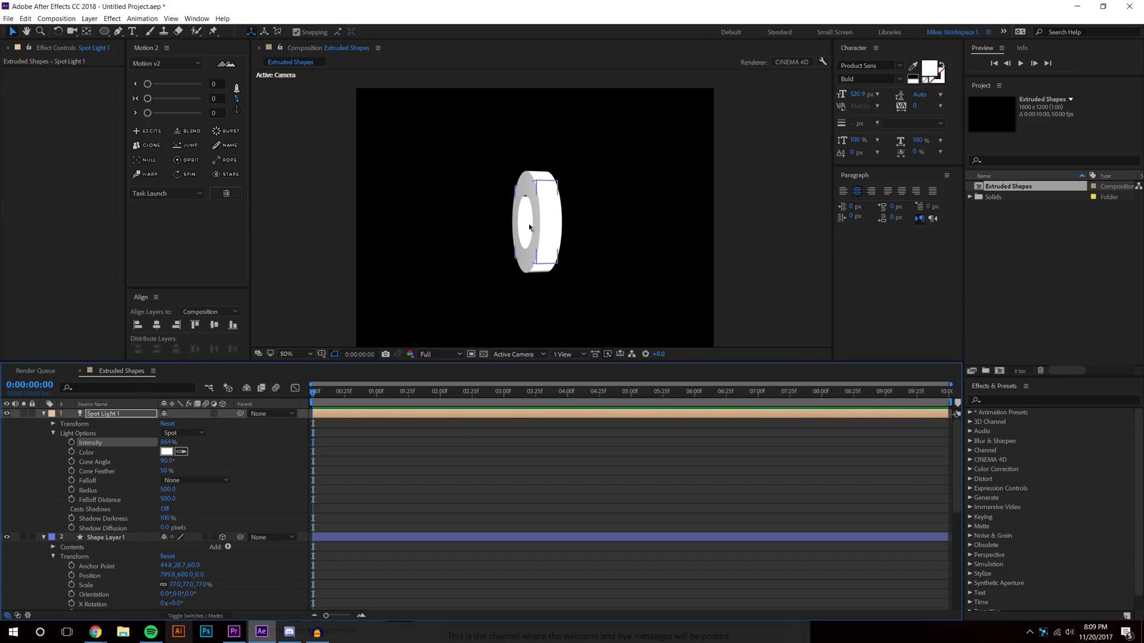
key(period)
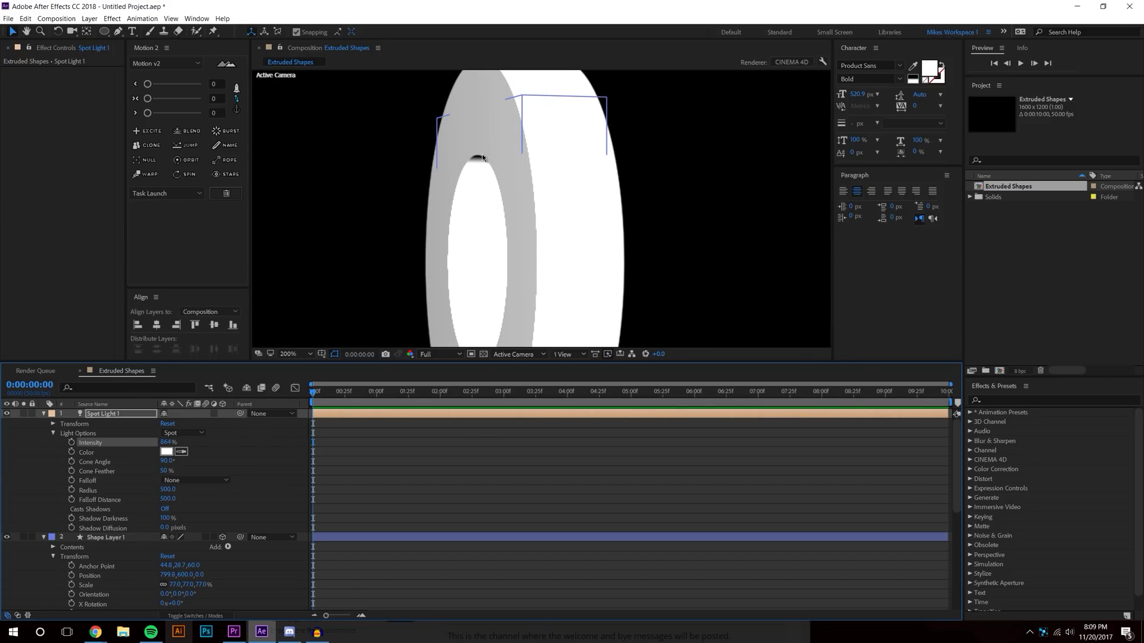
key(comma)
key(comma)
key(comma)
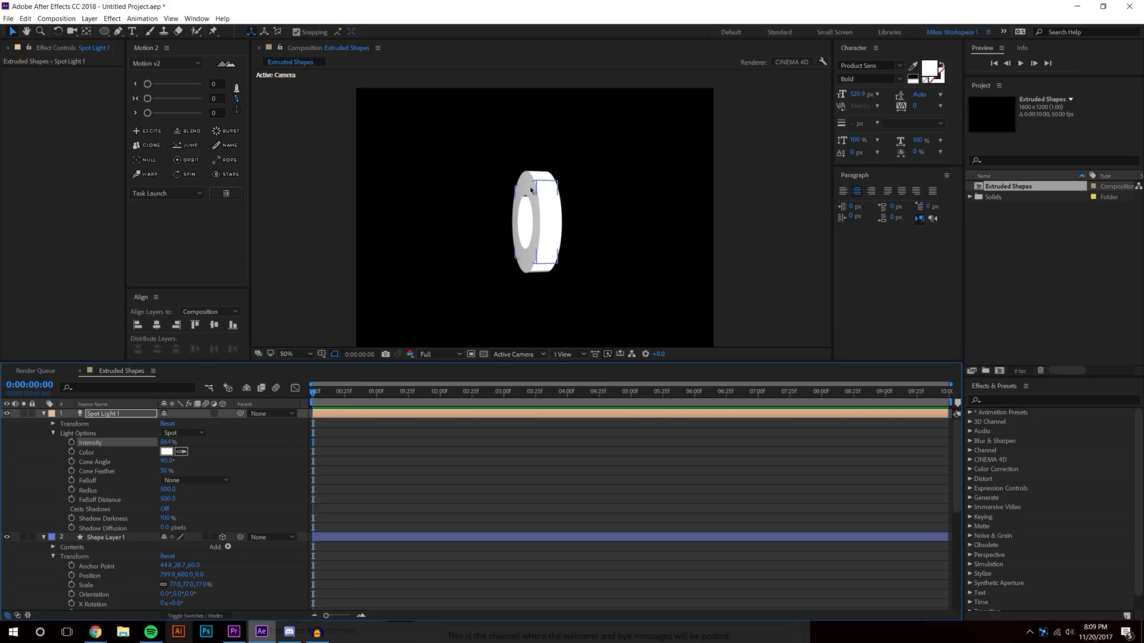
key(period)
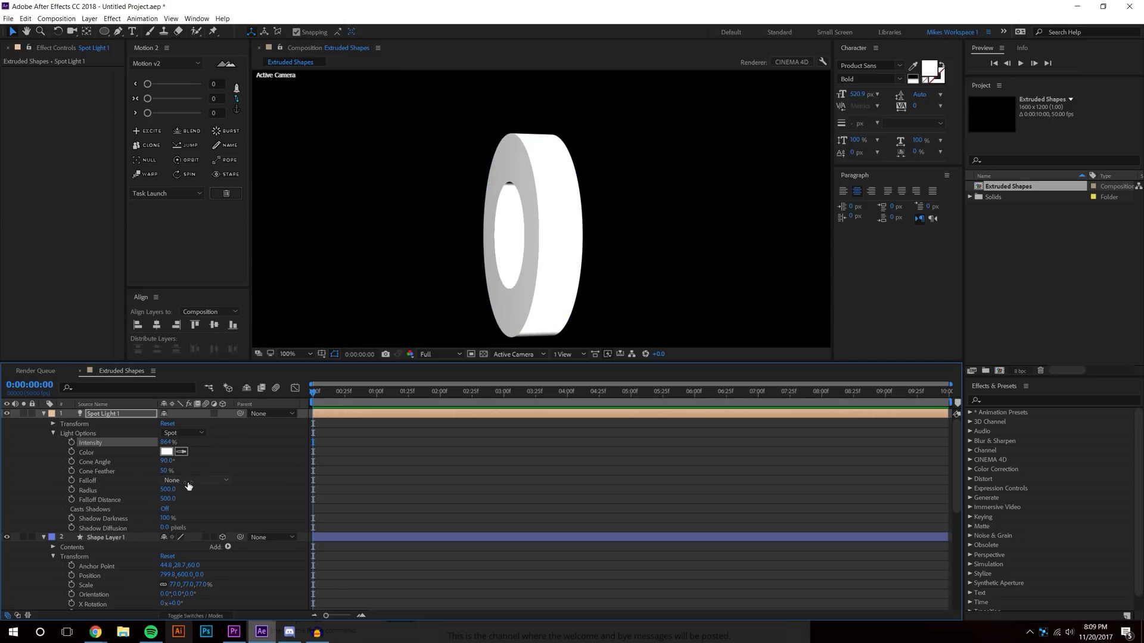
Step: Try Smooth falloff on the spot light, then return Falloff to None
click(191, 481)
click(179, 499)
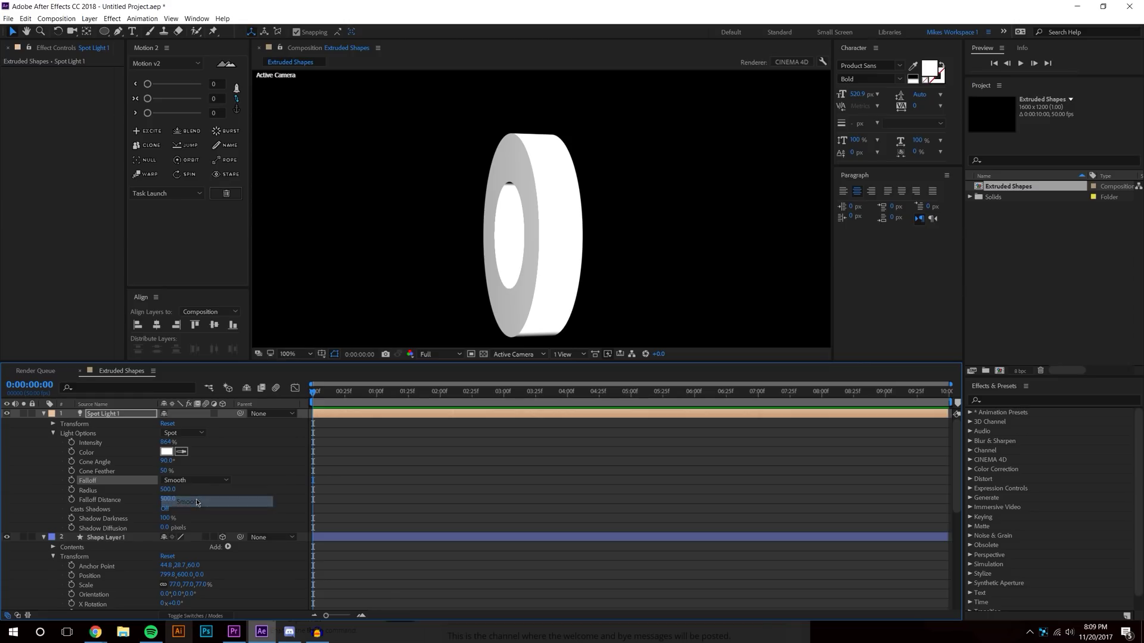
click(194, 481)
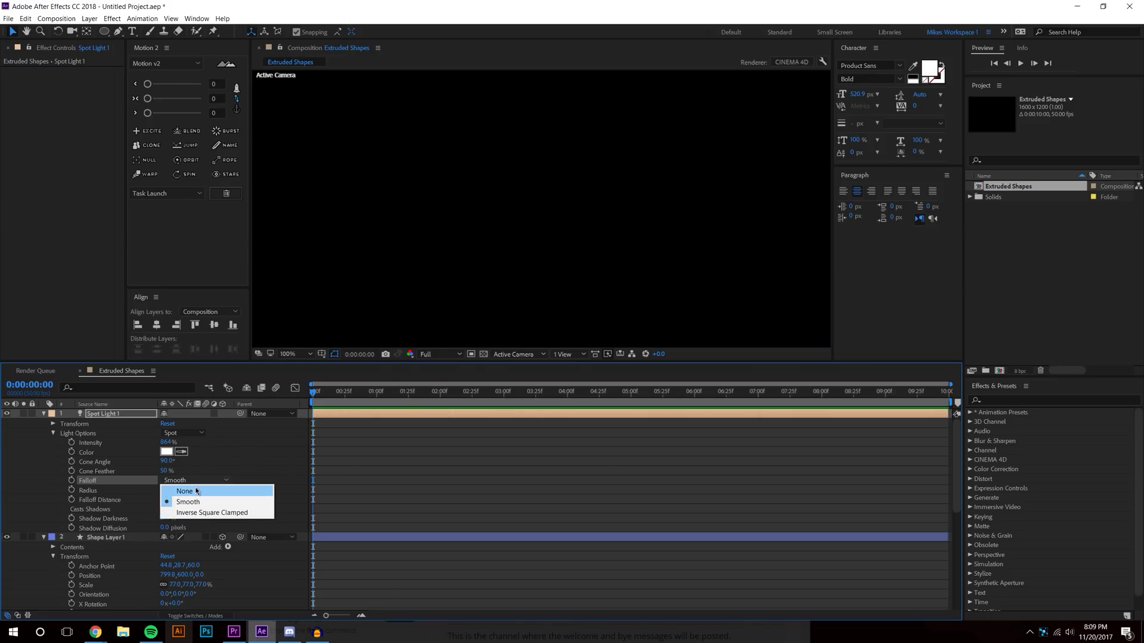
click(173, 489)
Step: Test other Cone Feather and Radius values, undoing back to 50% feather and 500 radius
click(157, 473)
click(184, 473)
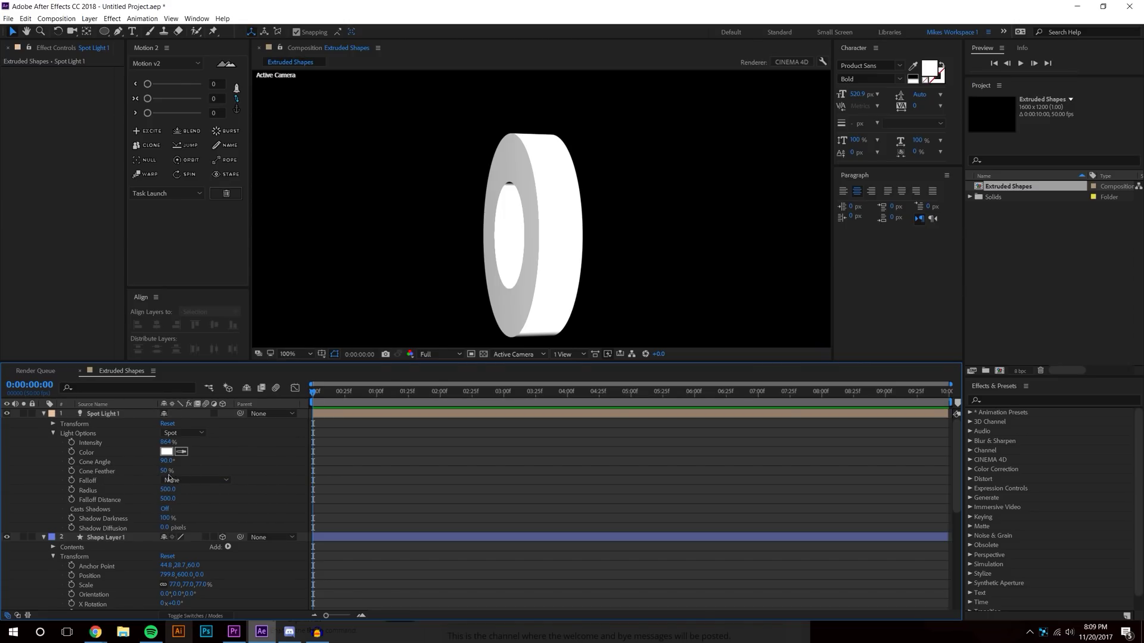
drag(225, 471, 266, 490)
key(ctrl+z)
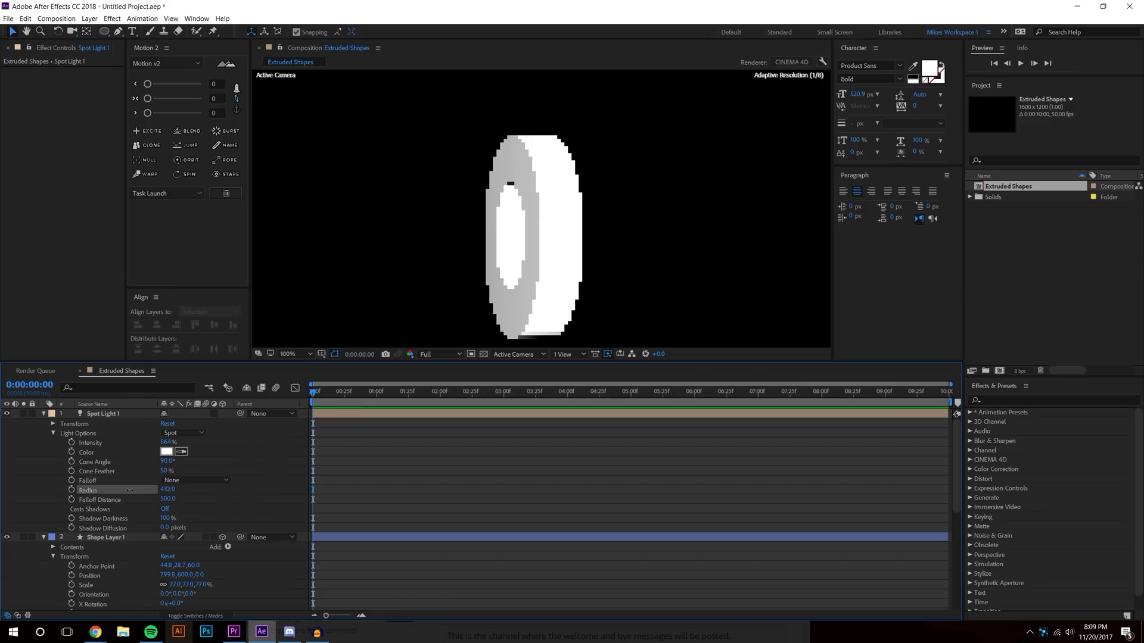
drag(129, 490, 124, 490)
scroll(621, 225, down, 3)
scroll(552, 220, up, 3)
key(ctrl+z)
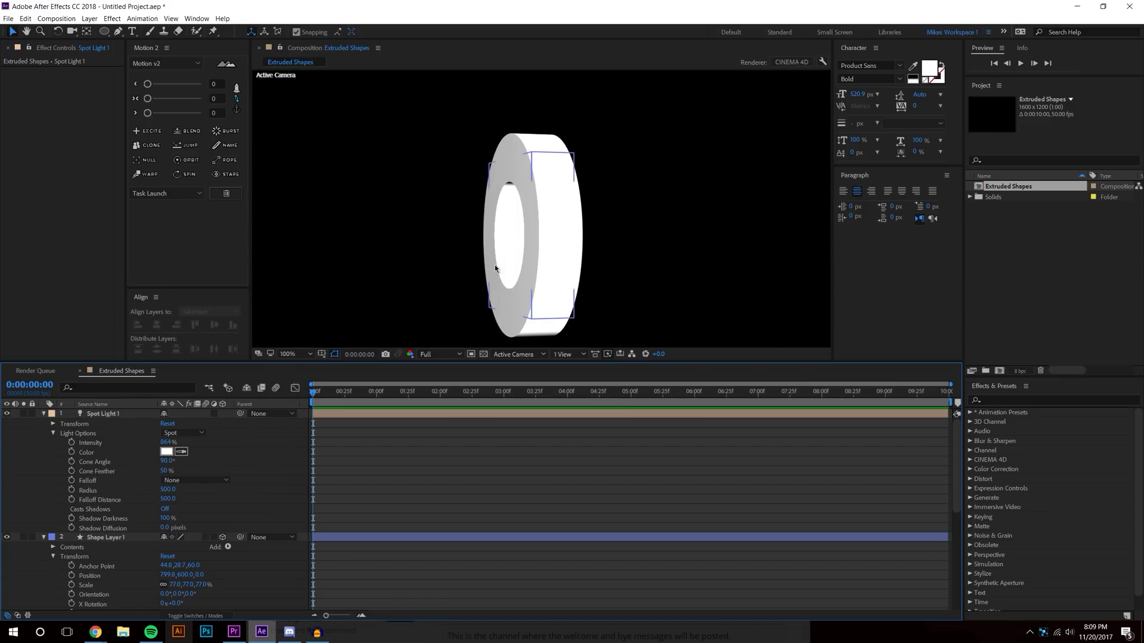
Step: Set Shadow Diffusion to 205 pixels and Shadow Darkness to 254%
drag(165, 528, 205, 527)
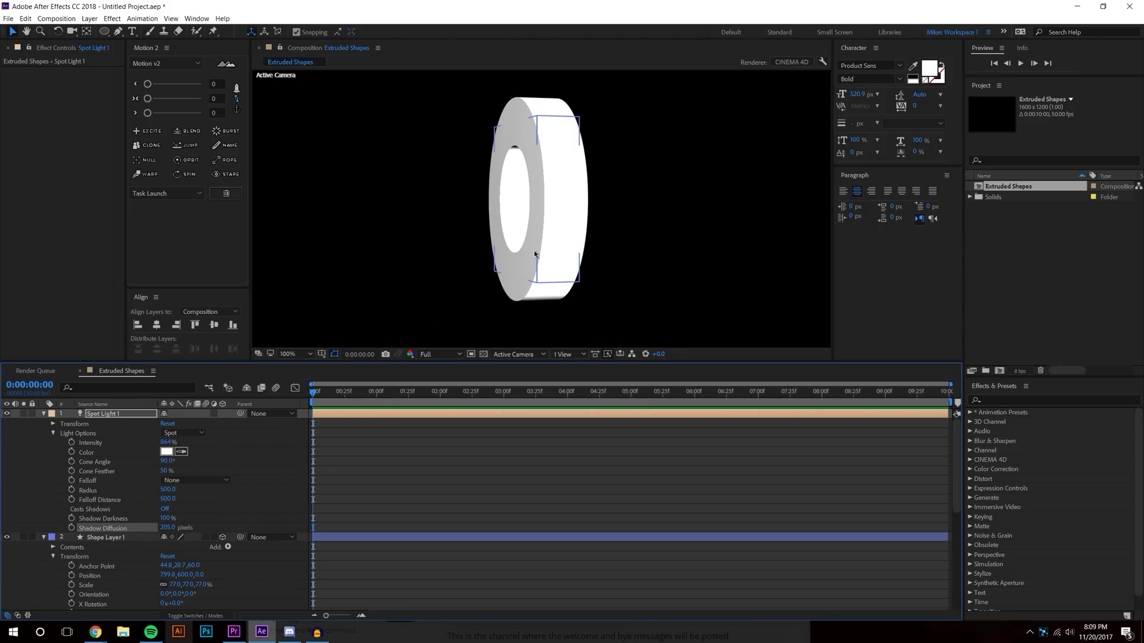
key(comma)
key(comma)
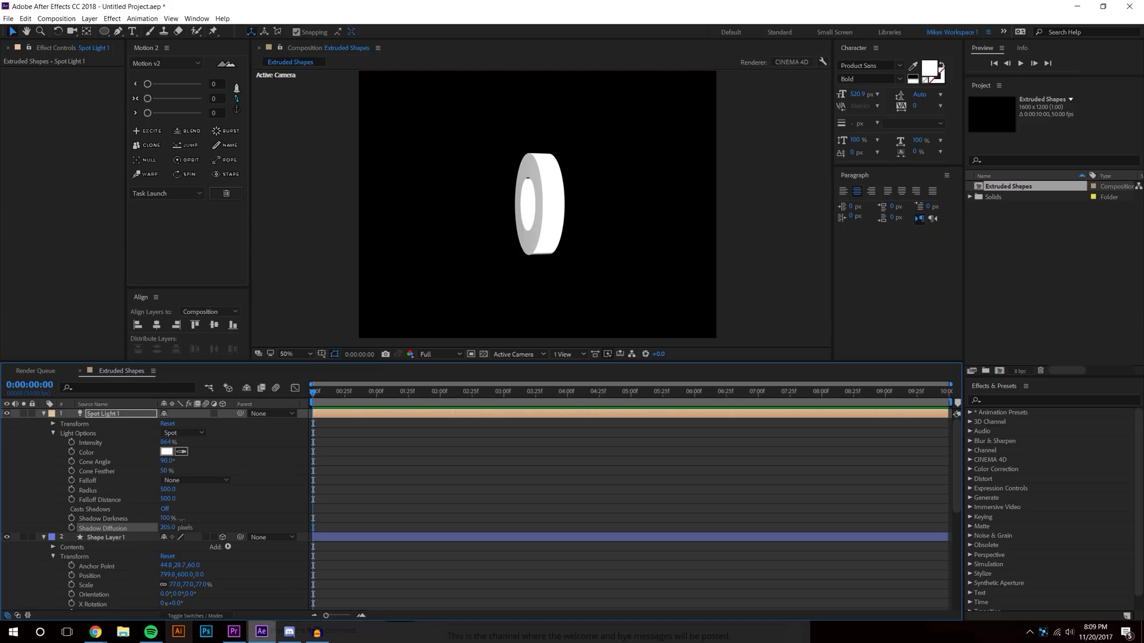
drag(173, 520, 261, 512)
key(period)
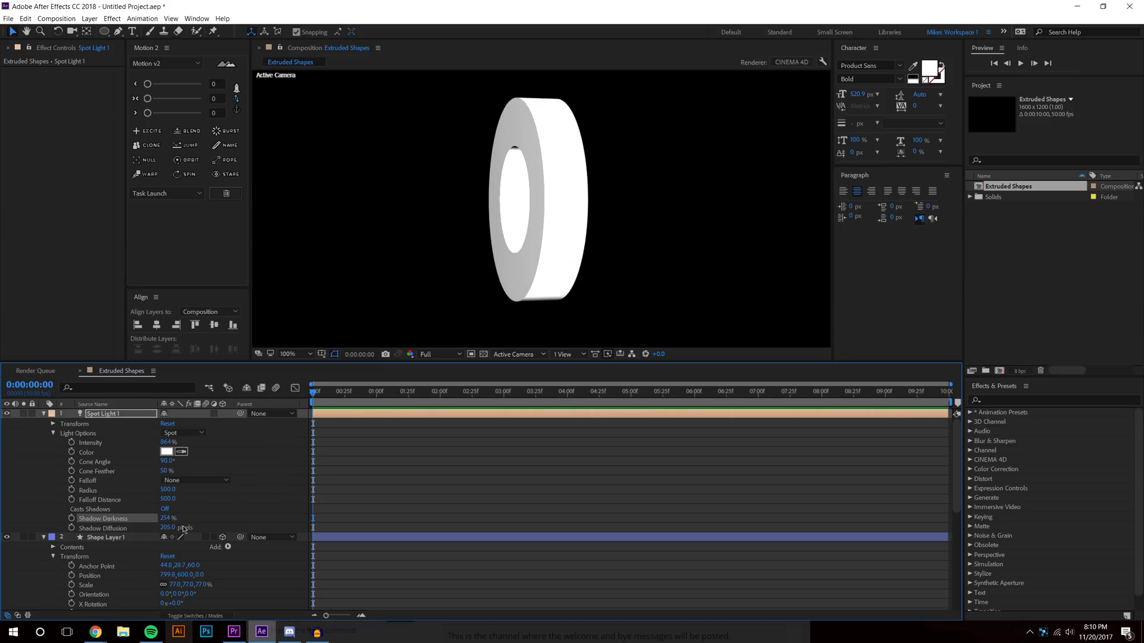
key(comma)
key(comma)
key(comma)
key(comma)
key(comma)
key(comma)
key(comma)
key(comma)
key(comma)
key(comma)
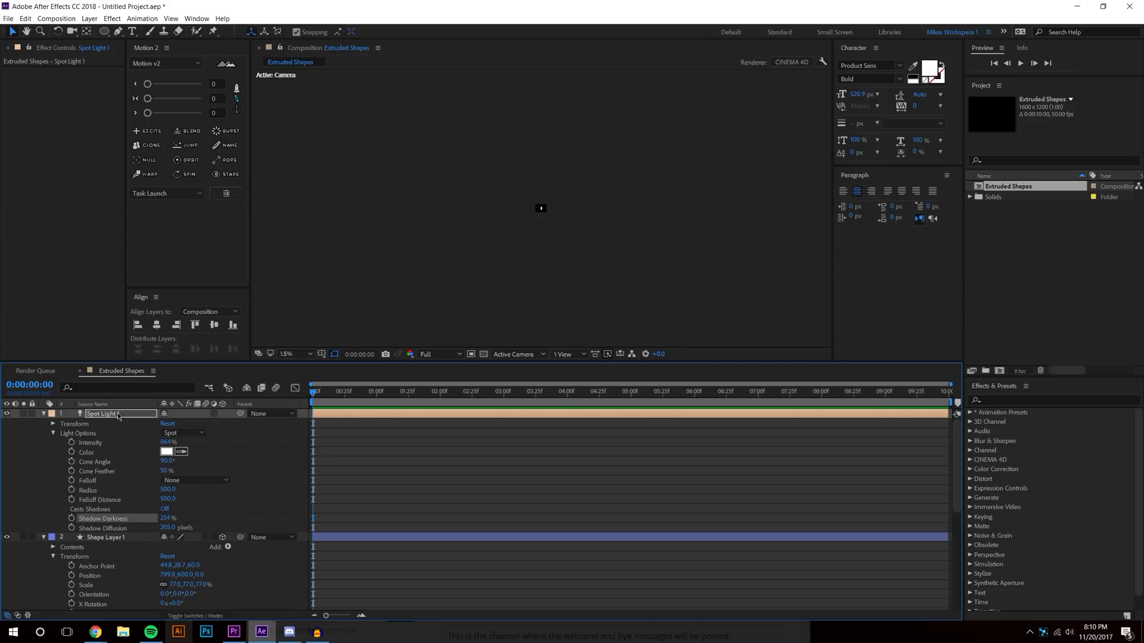
Step: Show Spot Light 1's Position and push it back in Z to around -3900
click(119, 415)
key(period)
key(period)
key(period)
key(period)
key(p)
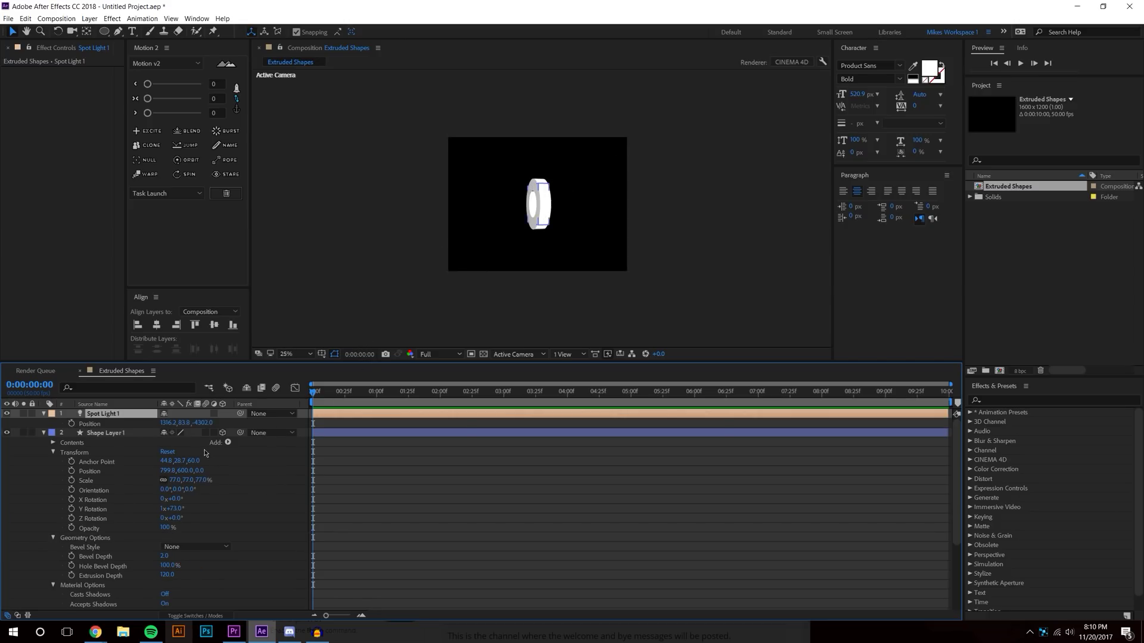
drag(203, 423, 898, 260)
drag(204, 424, 34, 523)
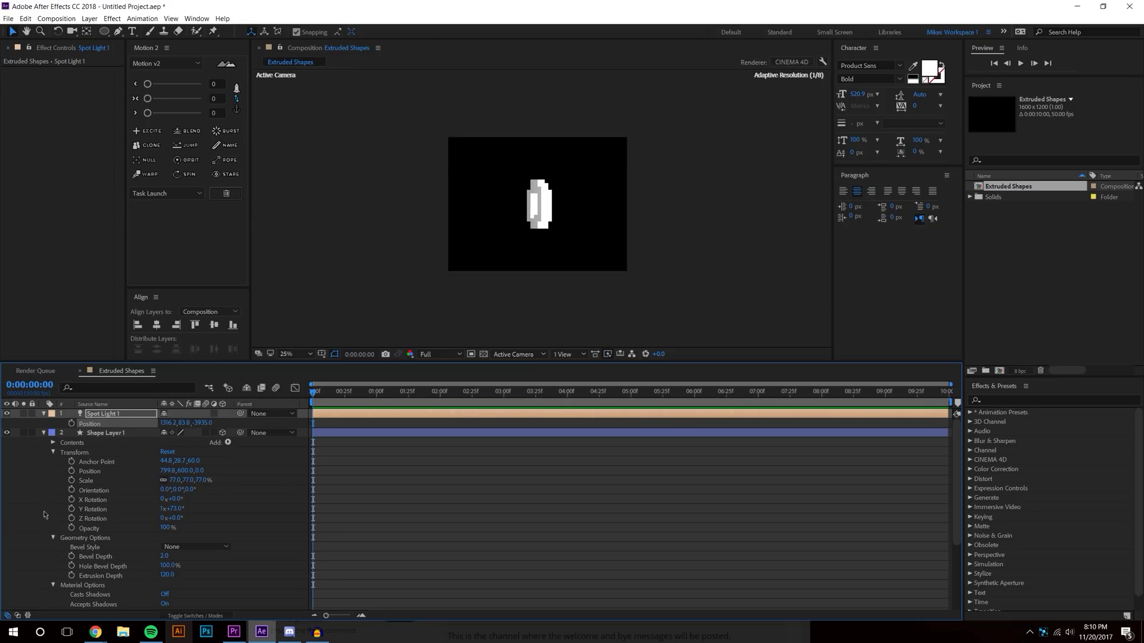
drag(205, 423, 248, 414)
Step: Fine-tune the spot light's Z position to -3830
scroll(587, 172, up, 3)
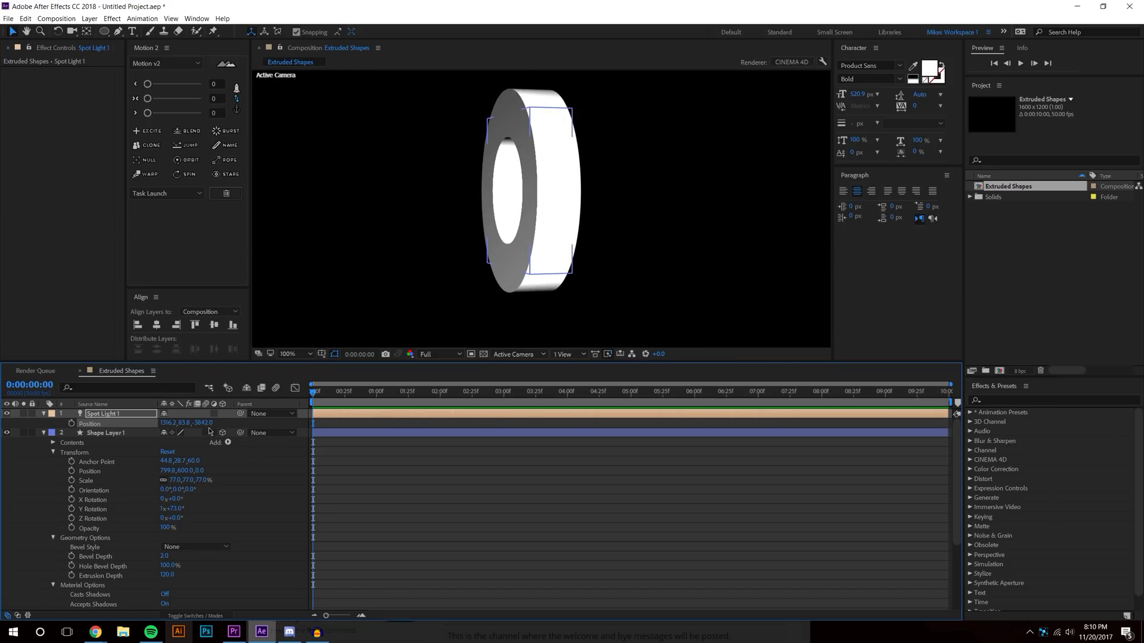
drag(205, 423, 211, 423)
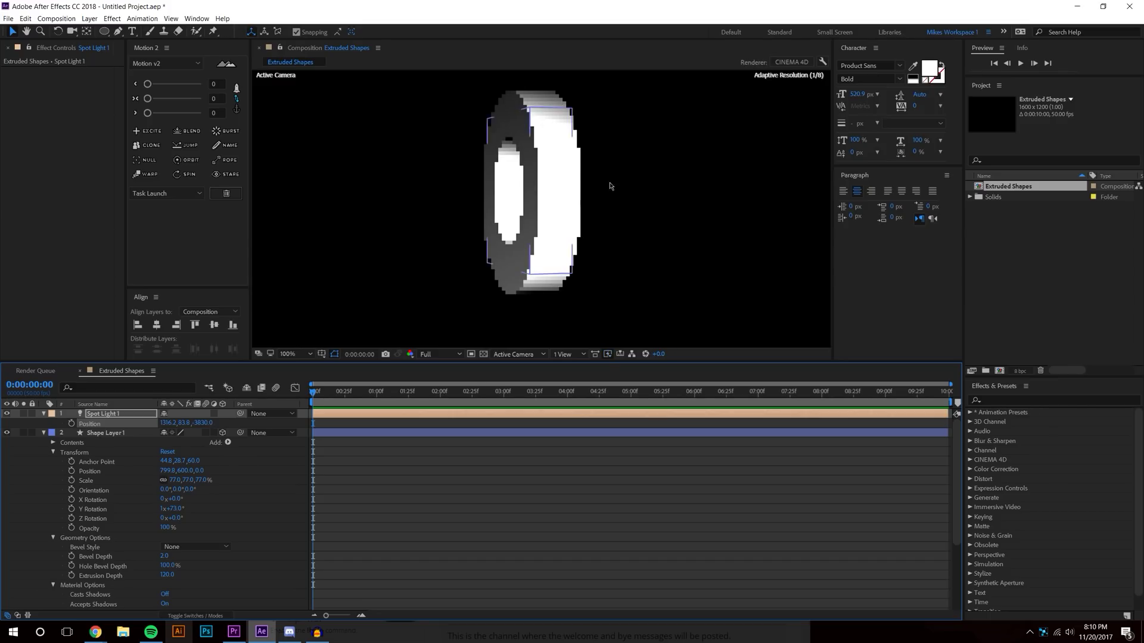
scroll(622, 178, down, 1)
scroll(545, 159, up, 1)
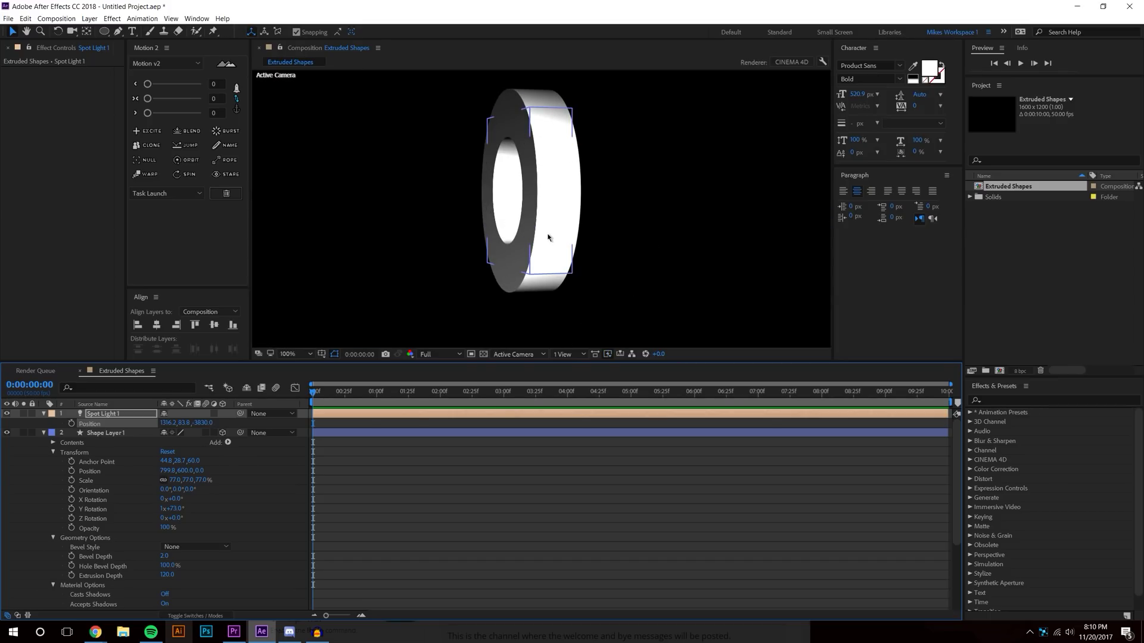
click(43, 414)
click(43, 414)
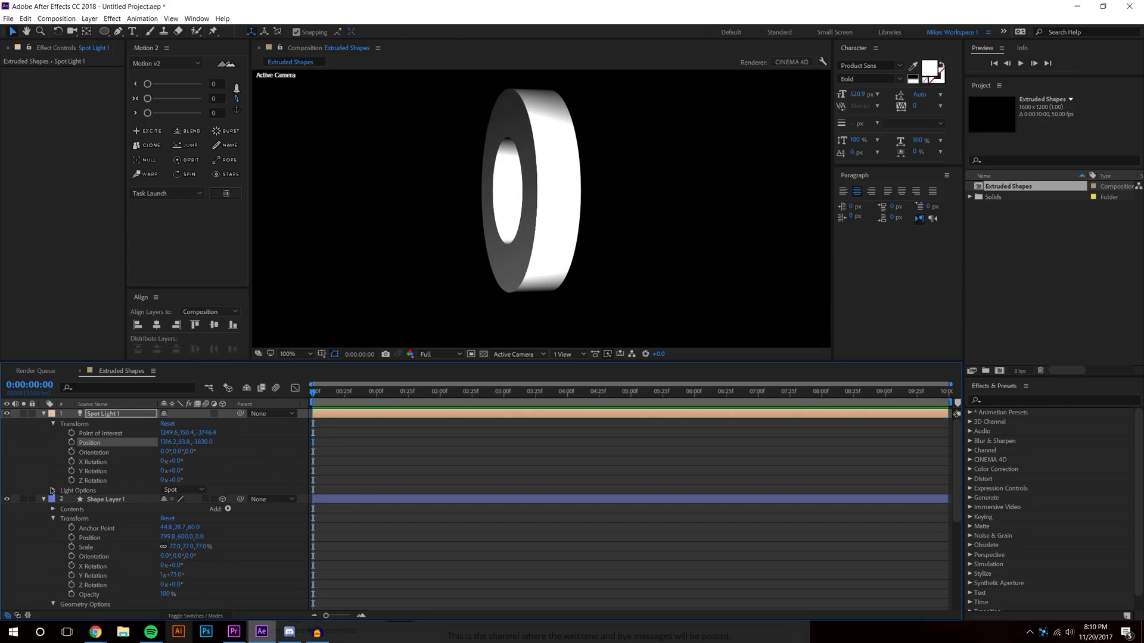
Step: Deepen Shadow Darkness to about 410% and spread Shadow Diffusion to 645 pixels
click(54, 490)
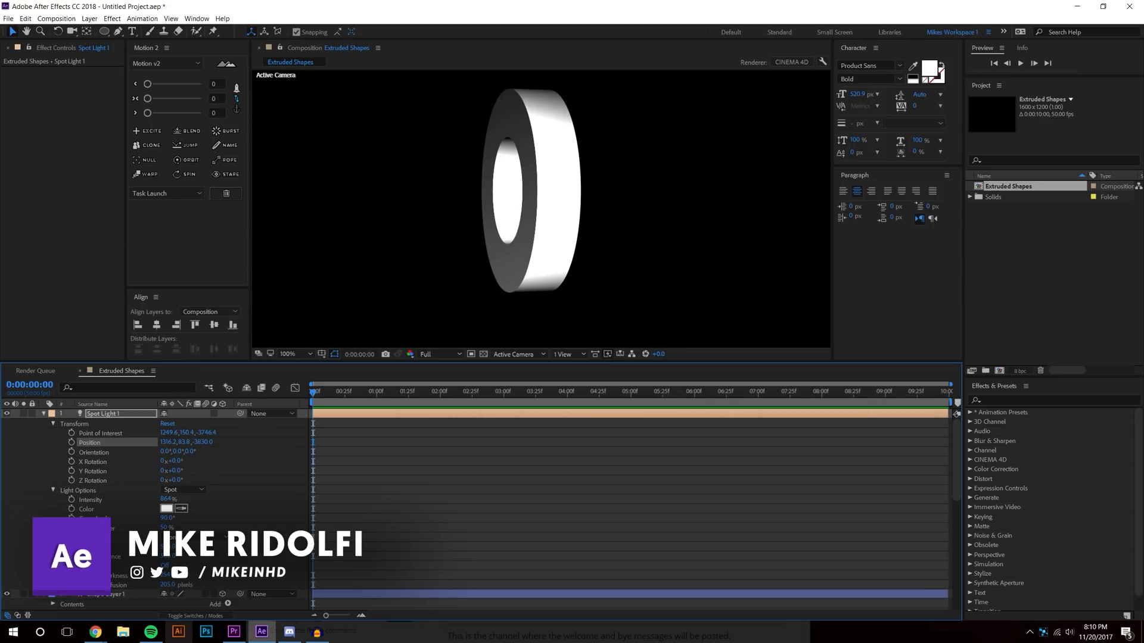
drag(164, 576, 257, 577)
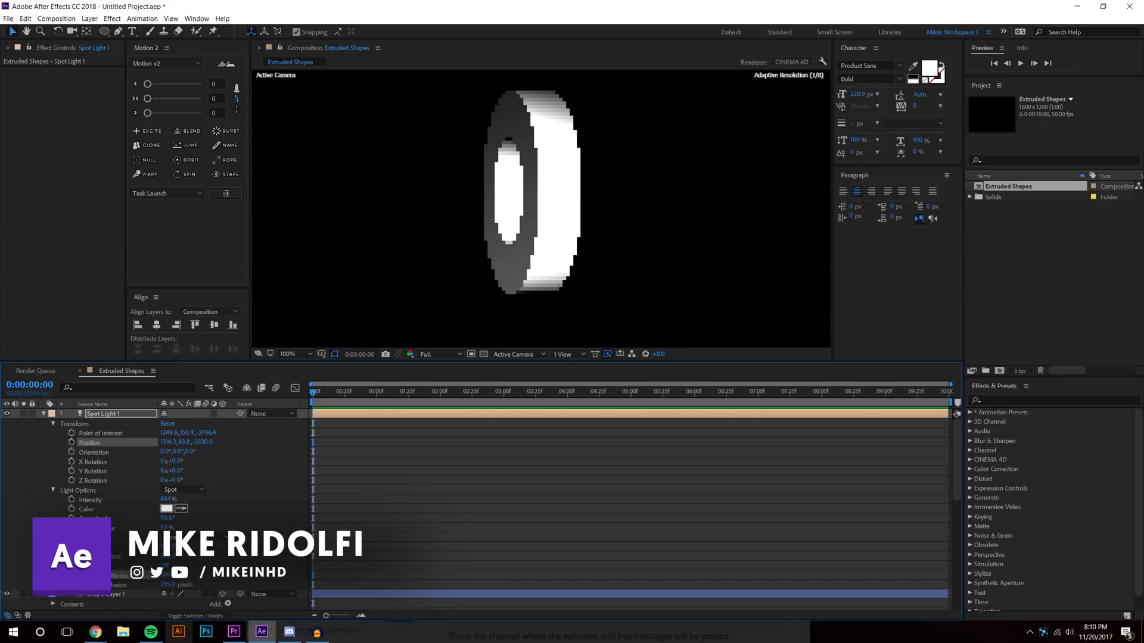
drag(117, 576, 425, 564)
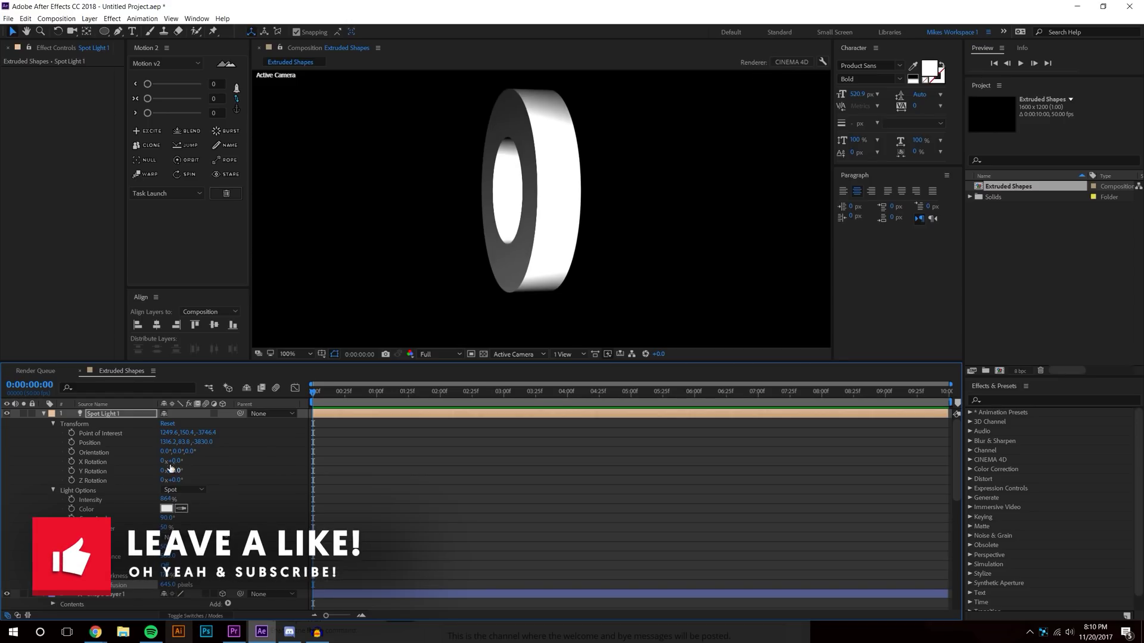
Step: Adjust Spot Light 1's Intensity, settling at 768%
drag(165, 499, 73, 505)
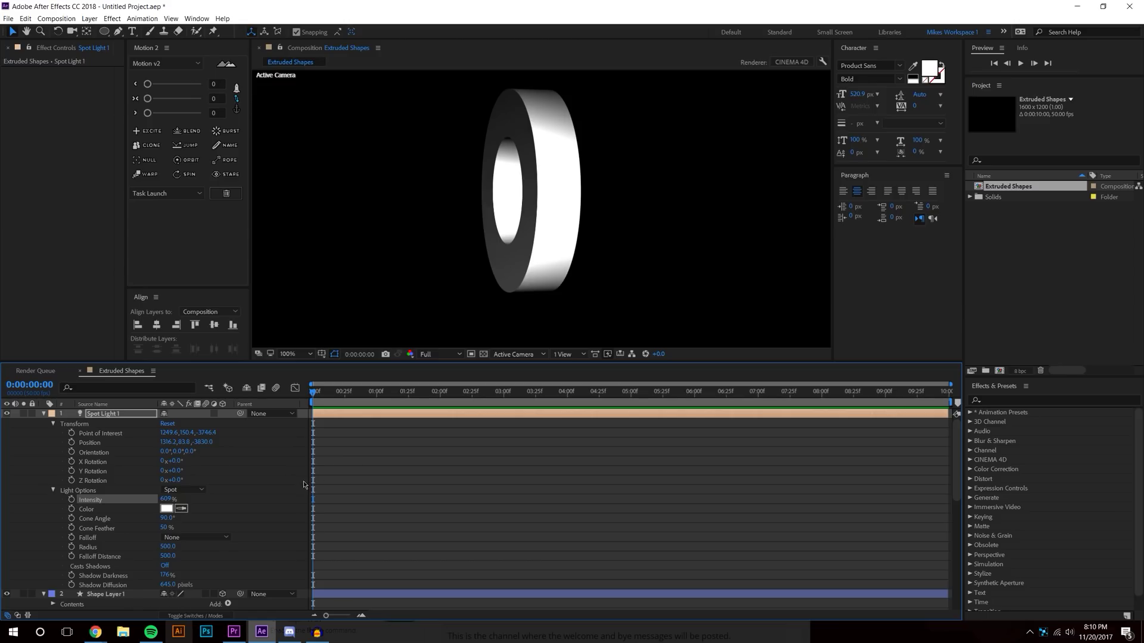
drag(166, 500, 288, 516)
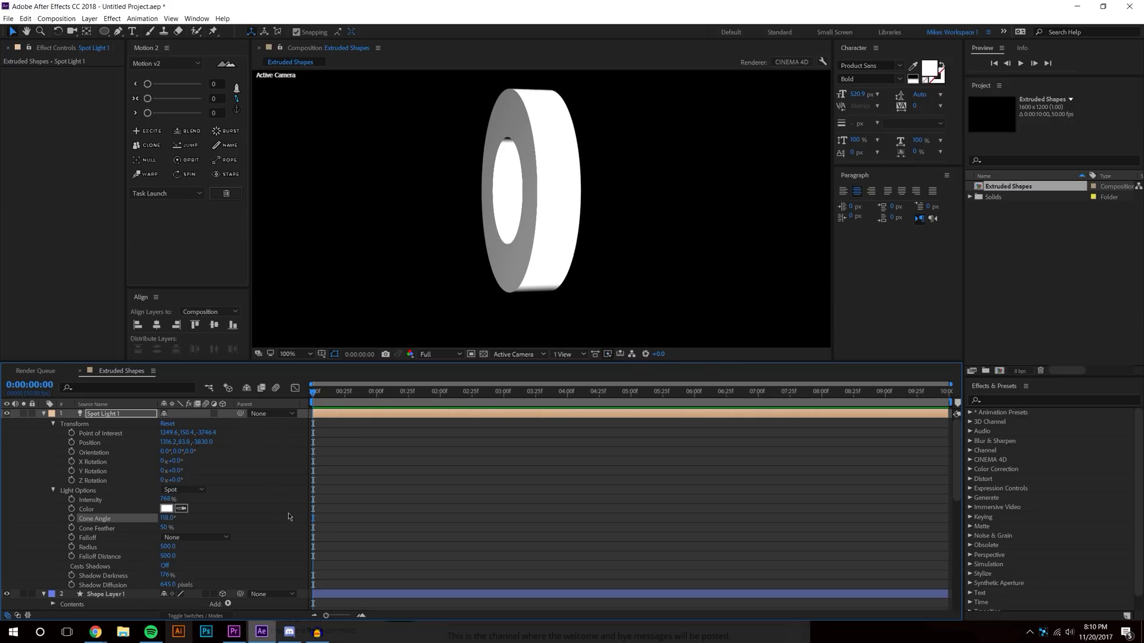
scroll(614, 202, down, 2)
scroll(605, 217, up, 1)
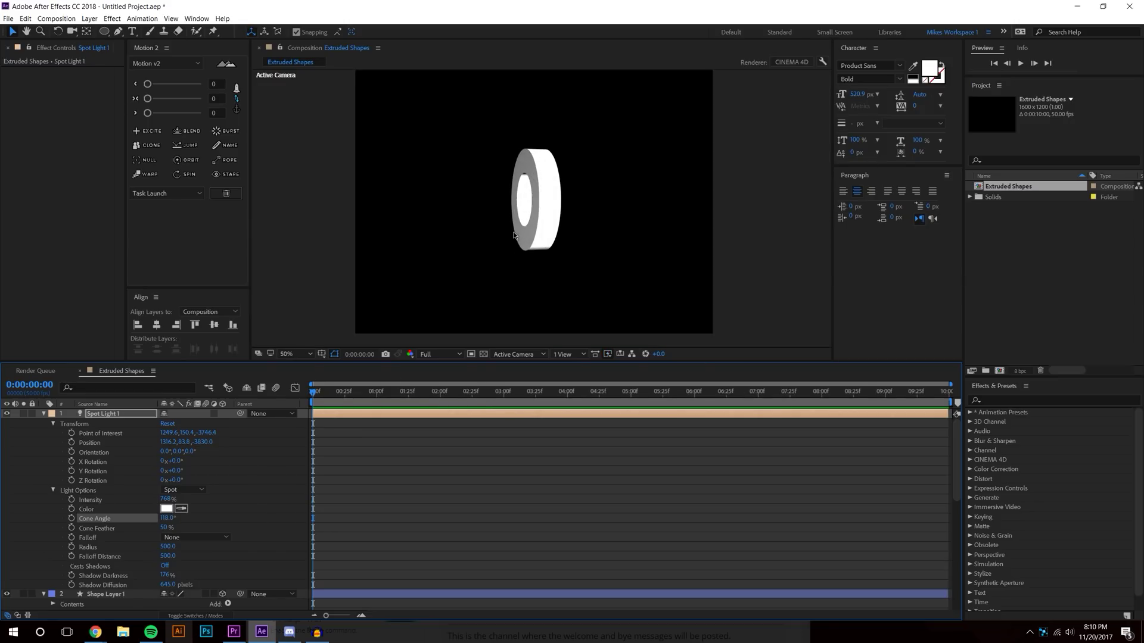
Step: Show the ring layer's rotation properties and set Y Rotation to 0°
click(43, 415)
click(44, 424)
click(99, 425)
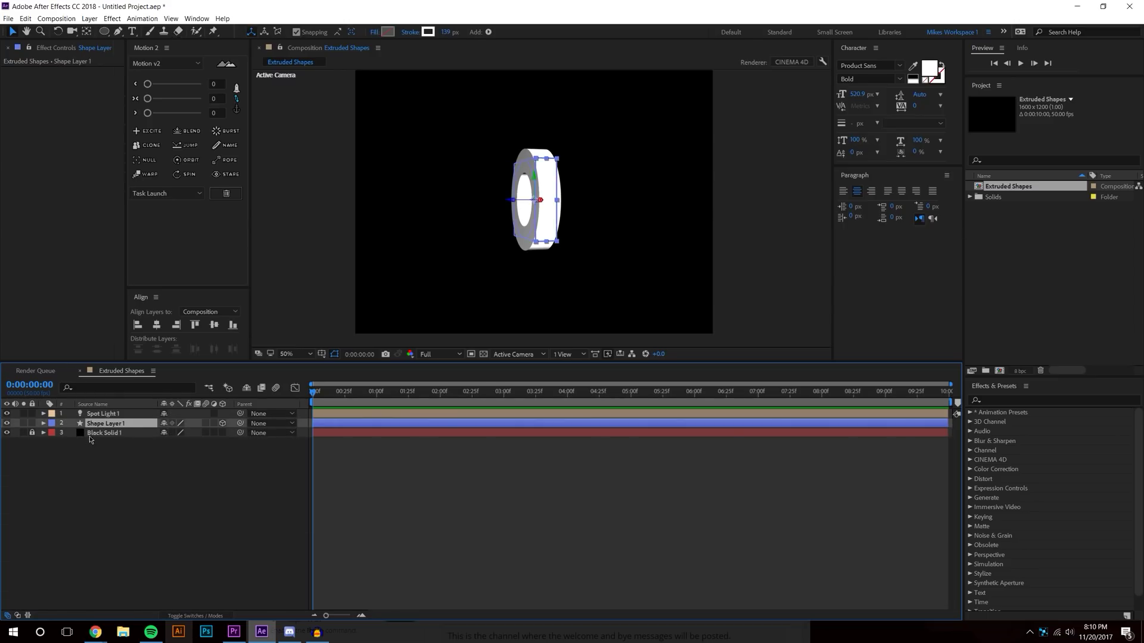
key(r)
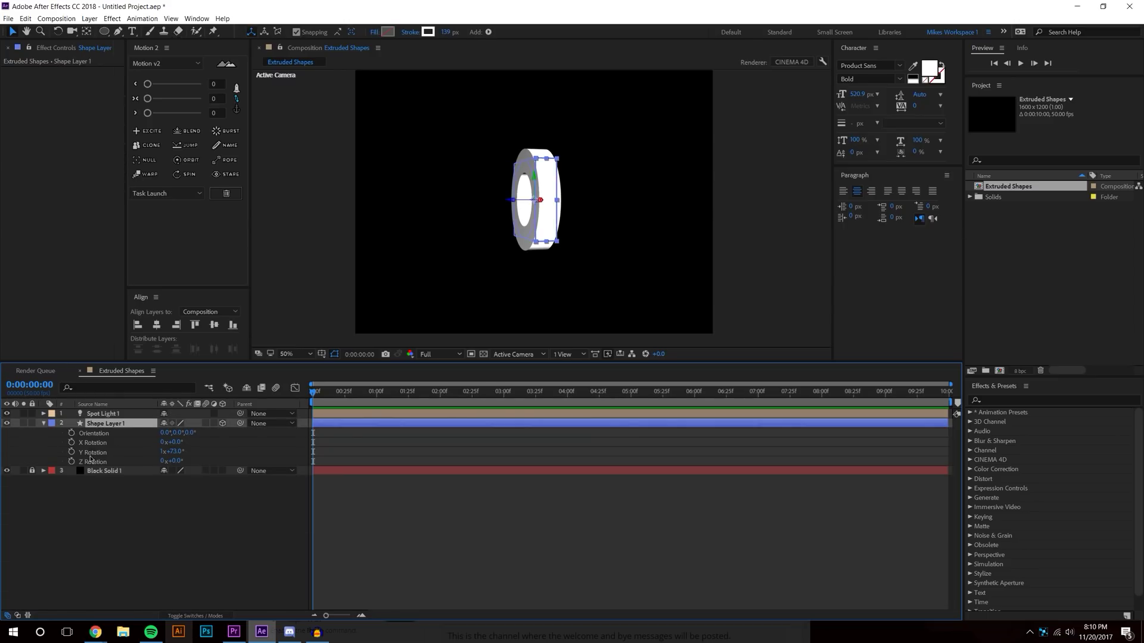
click(161, 452)
key(Tab)
text(0)
key(Tab)
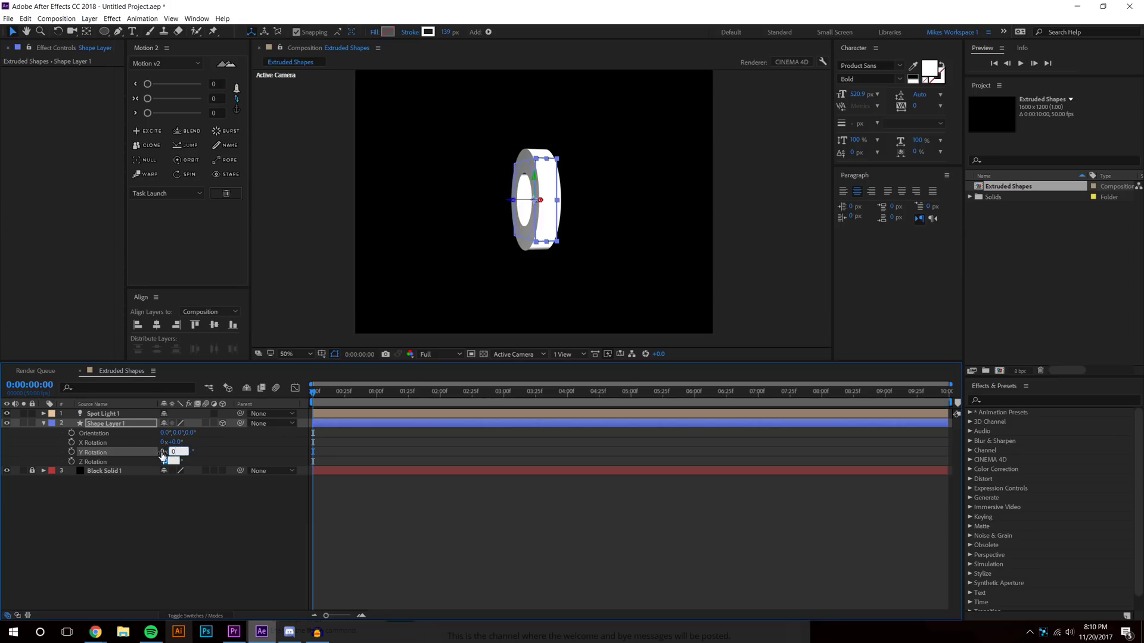
click(222, 519)
Step: Add X, Y and Z Rotation keyframes at 1 second
click(377, 394)
click(71, 442)
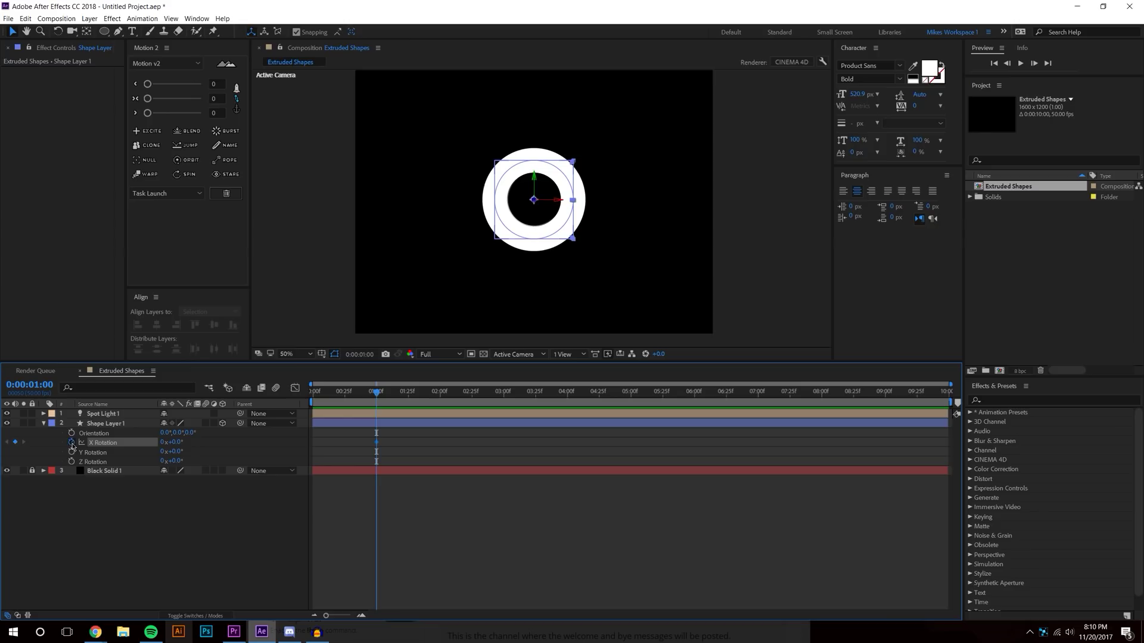
click(72, 452)
click(72, 462)
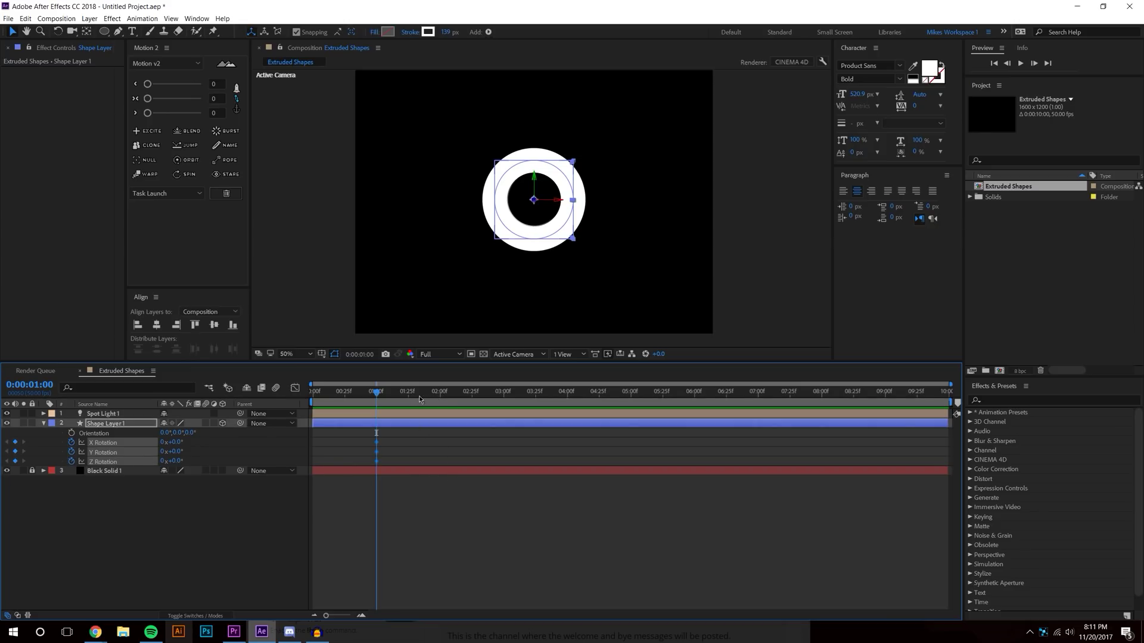
Step: At 2 seconds, set Z Rotation 180°, Y Rotation 180° and X Rotation -180°
click(439, 395)
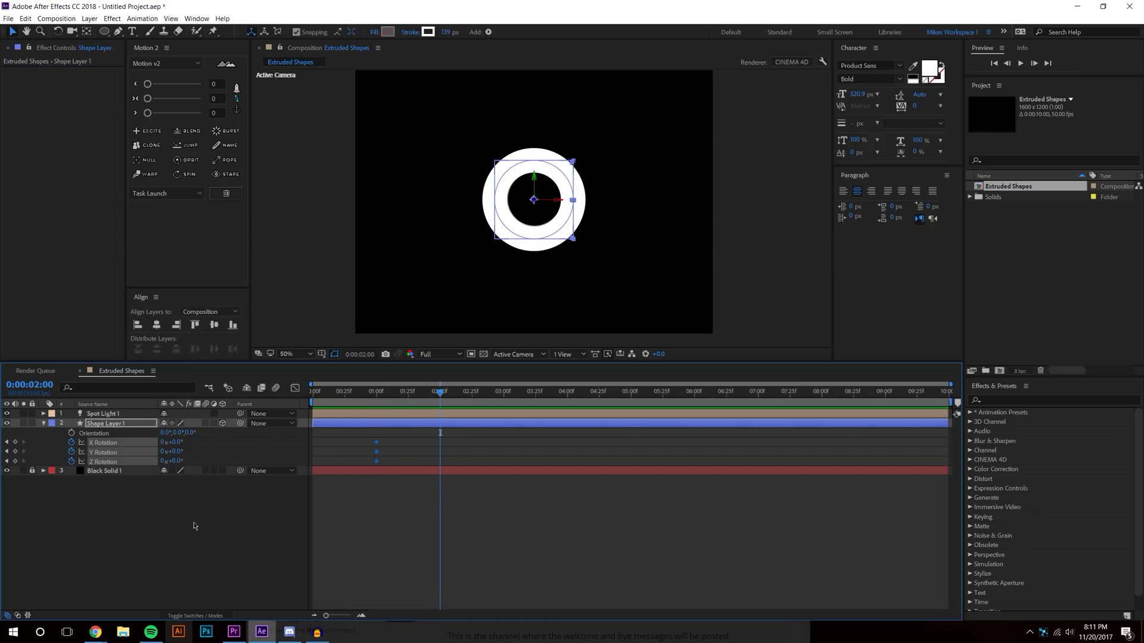
drag(172, 461, 177, 460)
click(177, 460)
text(180)
key(Return)
drag(178, 454, 181, 453)
click(182, 452)
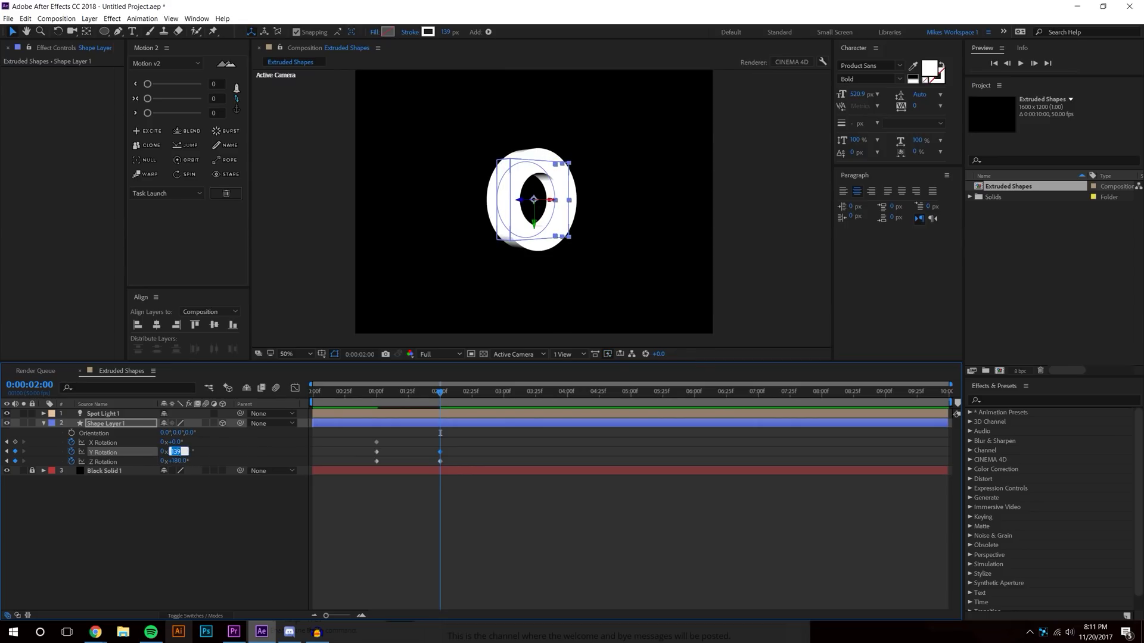
key(Return)
click(176, 444)
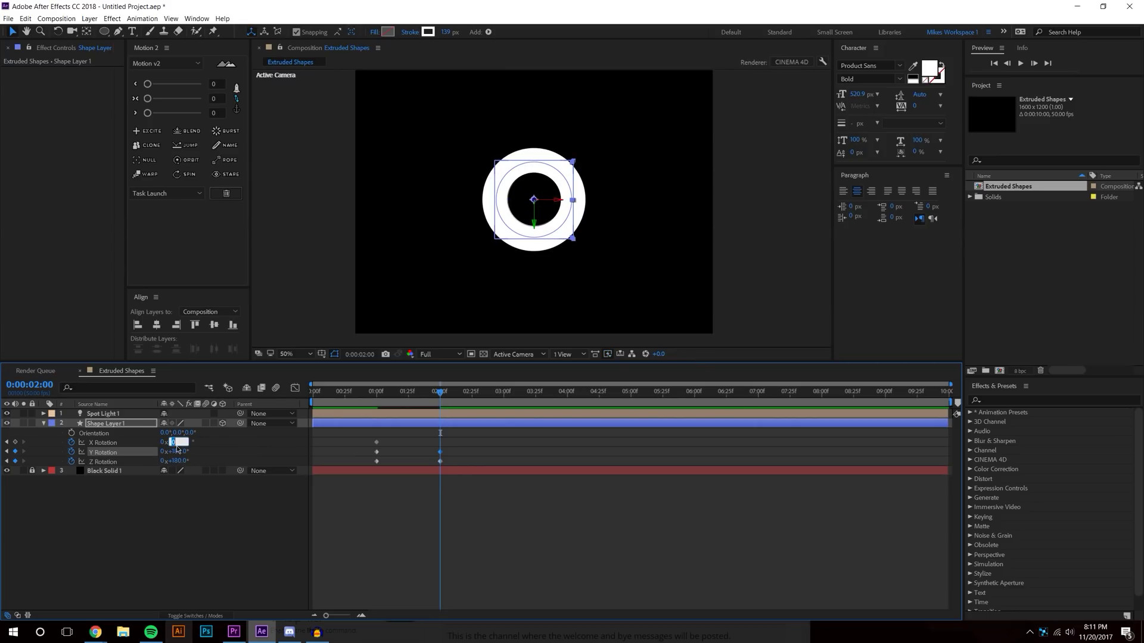
text(-180)
key(Return)
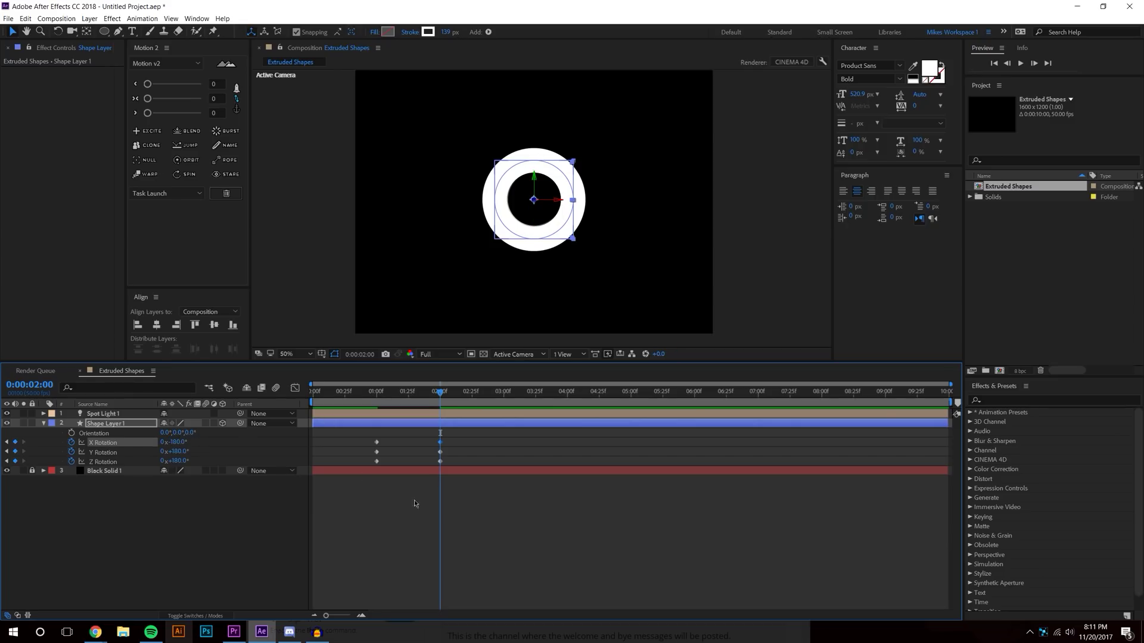
Step: Scrub through the flip animation from 0:46 to review it
click(364, 481)
click(372, 392)
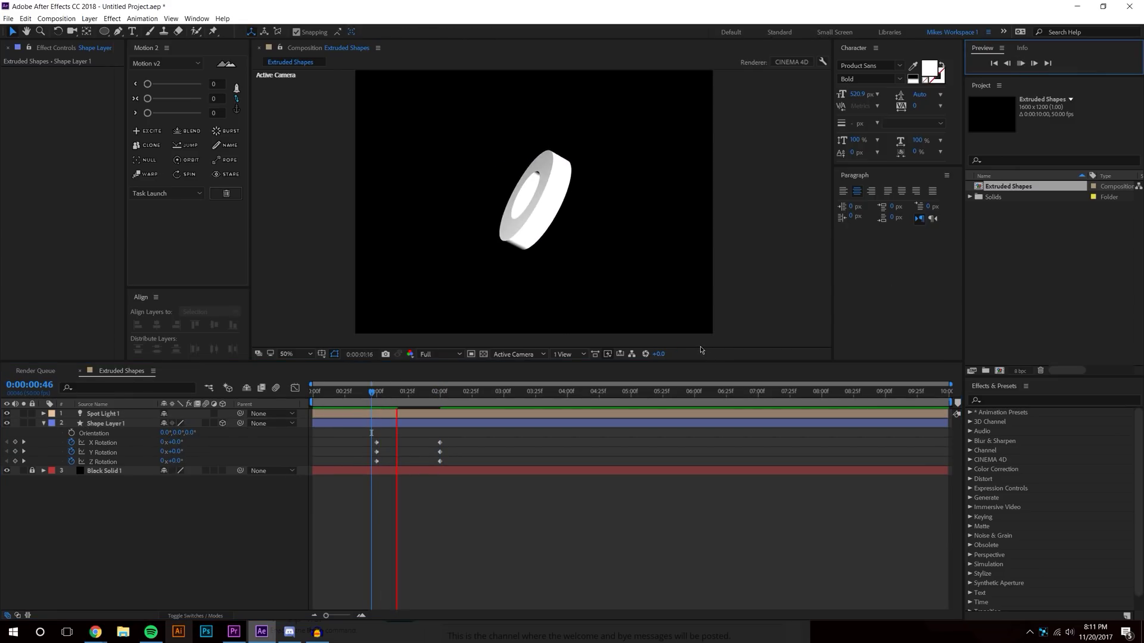
key(space)
mouse_move(452, 395)
mouse_down()
mouse_move(465, 398)
mouse_move(440, 394)
mouse_up()
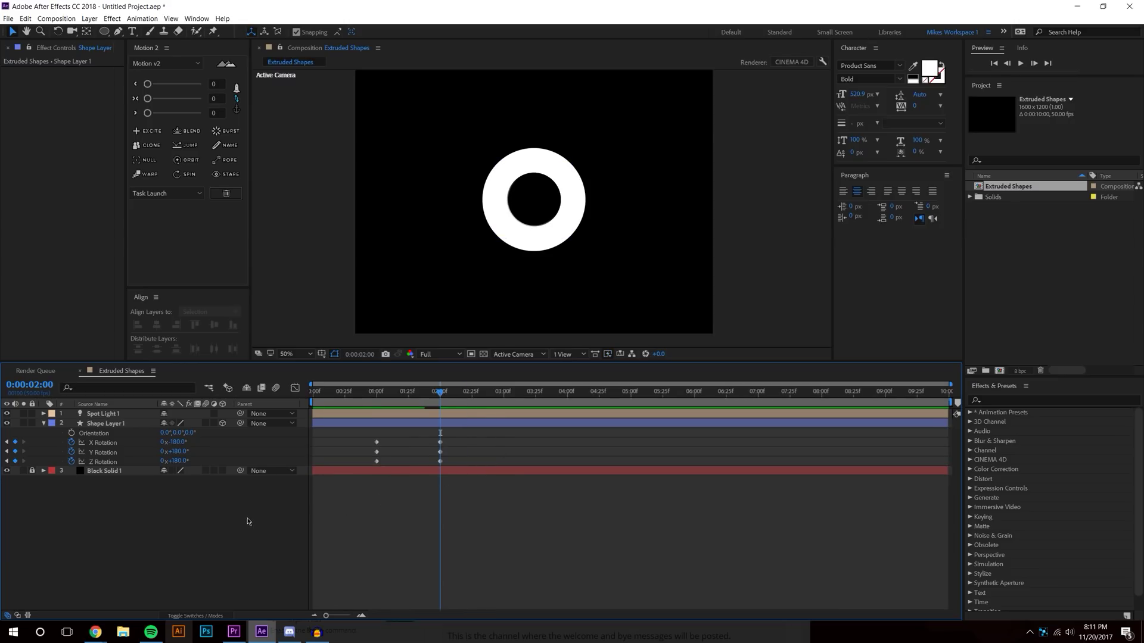
Step: Change the 2-second X Rotation to -90° and play the flip from its start
drag(177, 442, 221, 440)
click(177, 442)
text(-90)
key(Return)
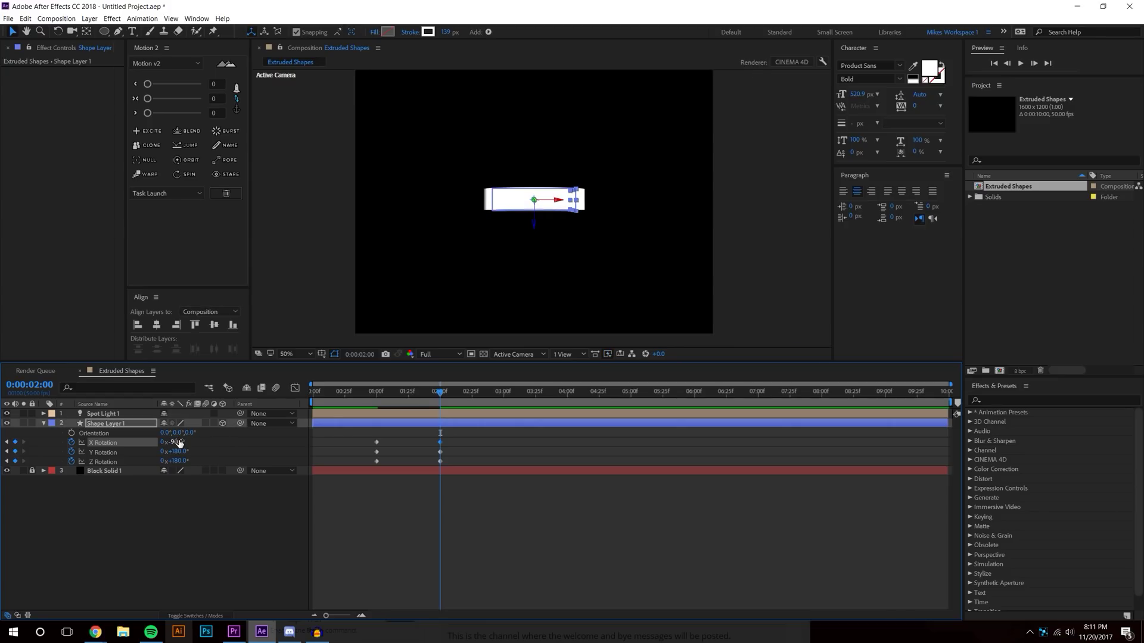
click(537, 541)
click(371, 392)
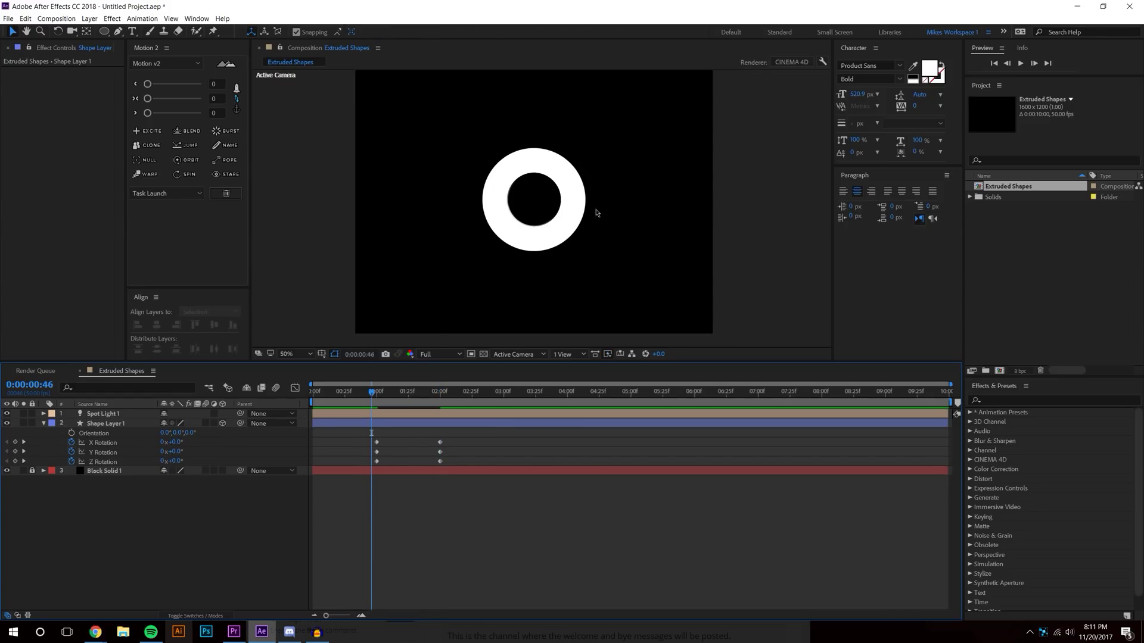
click(1021, 63)
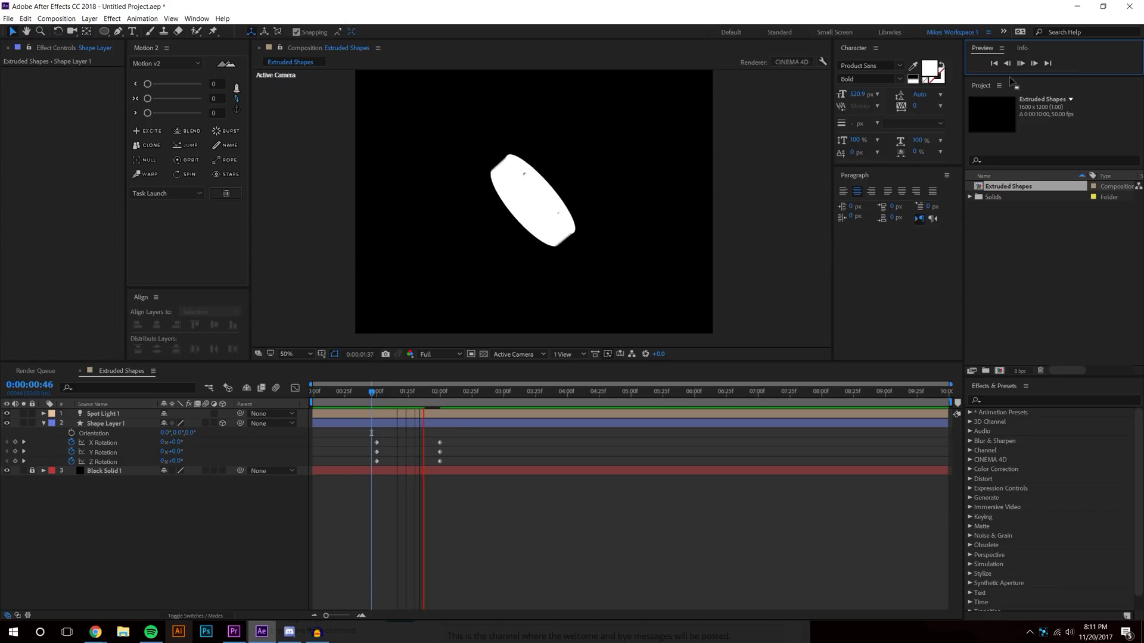
Step: Scrub the flip to 2:13, then launch Google Chrome from the taskbar
mouse_move(448, 392)
mouse_down()
mouse_move(357, 393)
mouse_move(457, 394)
mouse_up()
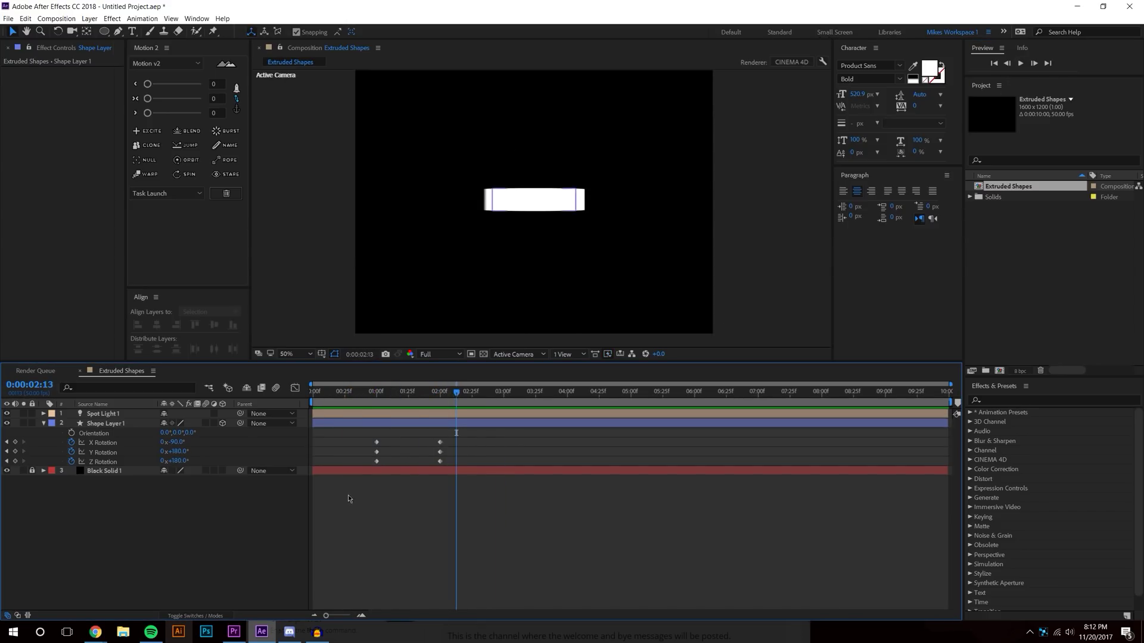
right_click(96, 632)
click(47, 570)
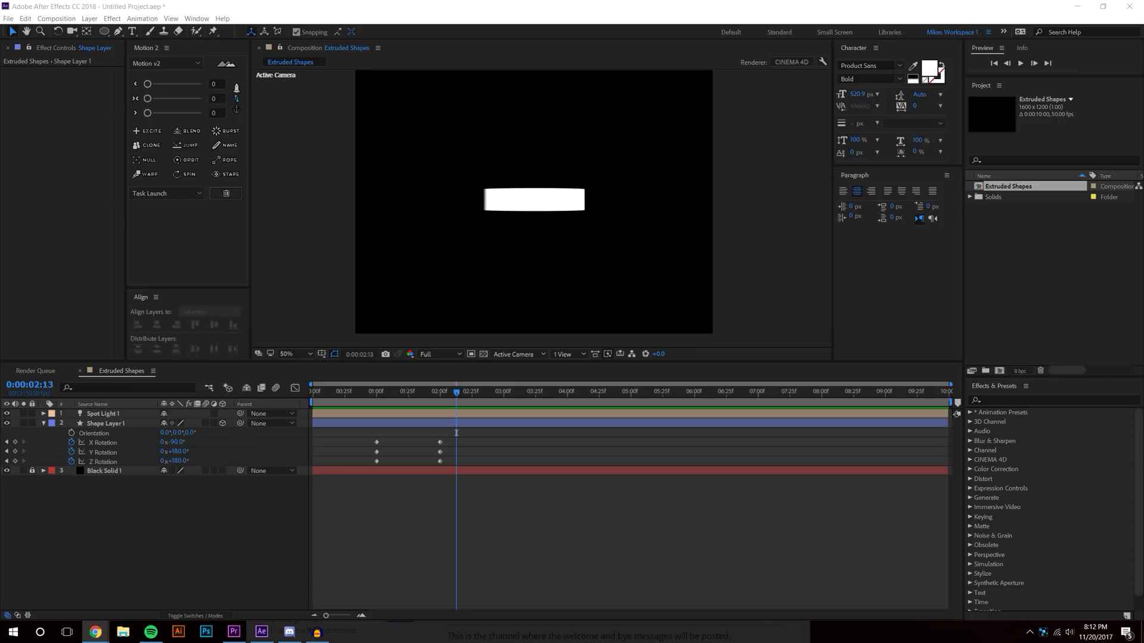
Step: Copy the Inertial Bounce code block from graymachine's page and return to After Effects
drag(1143, 72, 845, 79)
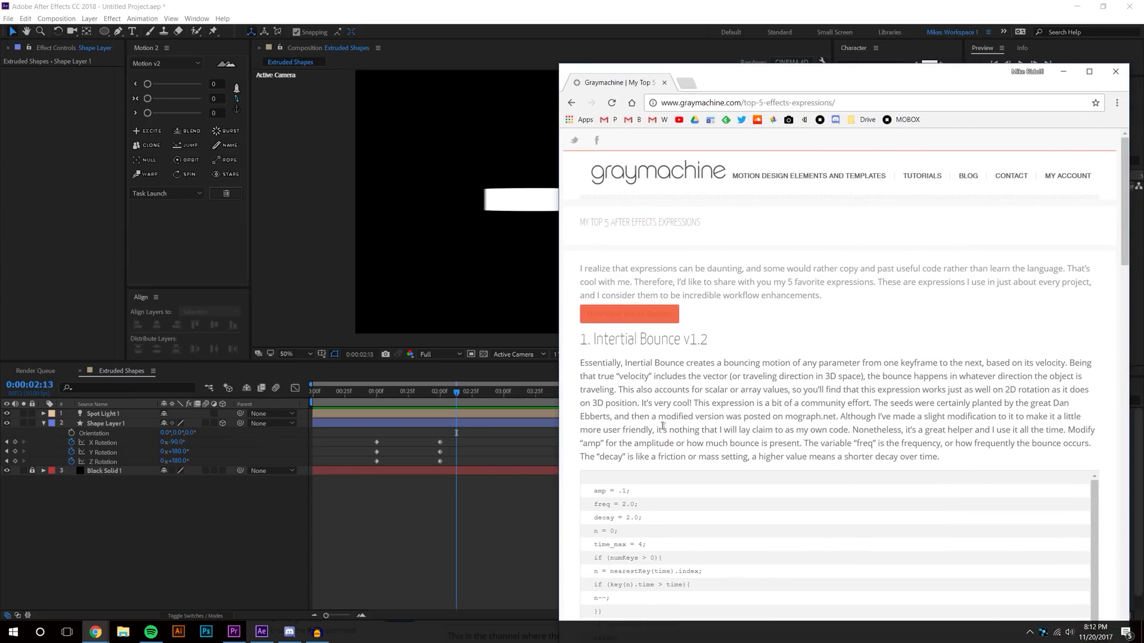
scroll(663, 427, down, 5)
scroll(729, 162, up, 1)
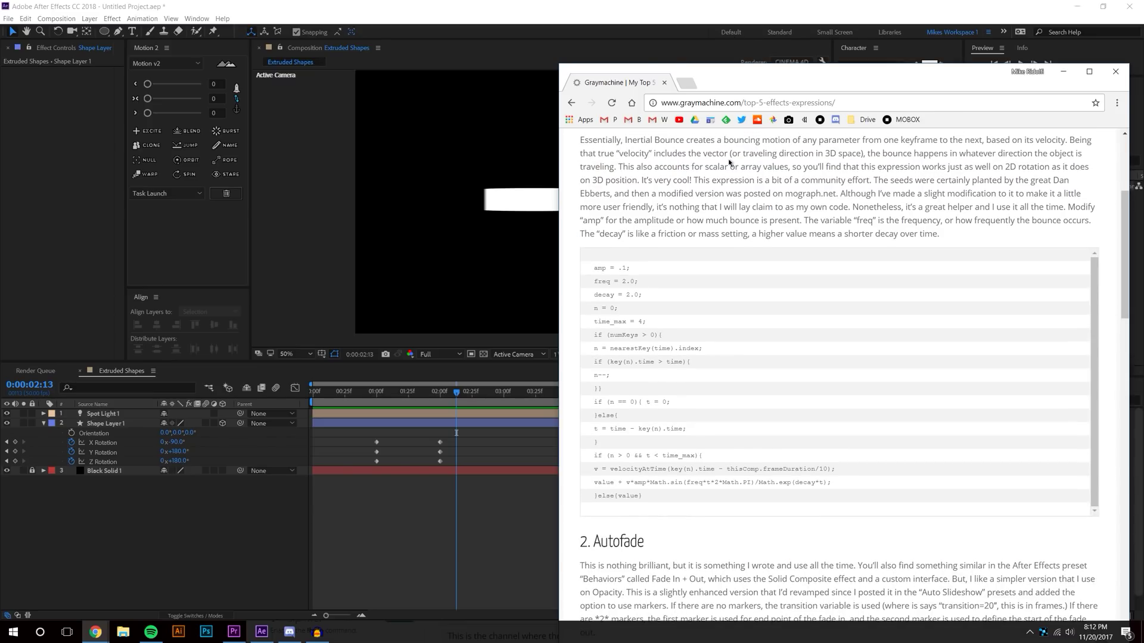
drag(648, 500, 586, 271)
key(alt+Tab)
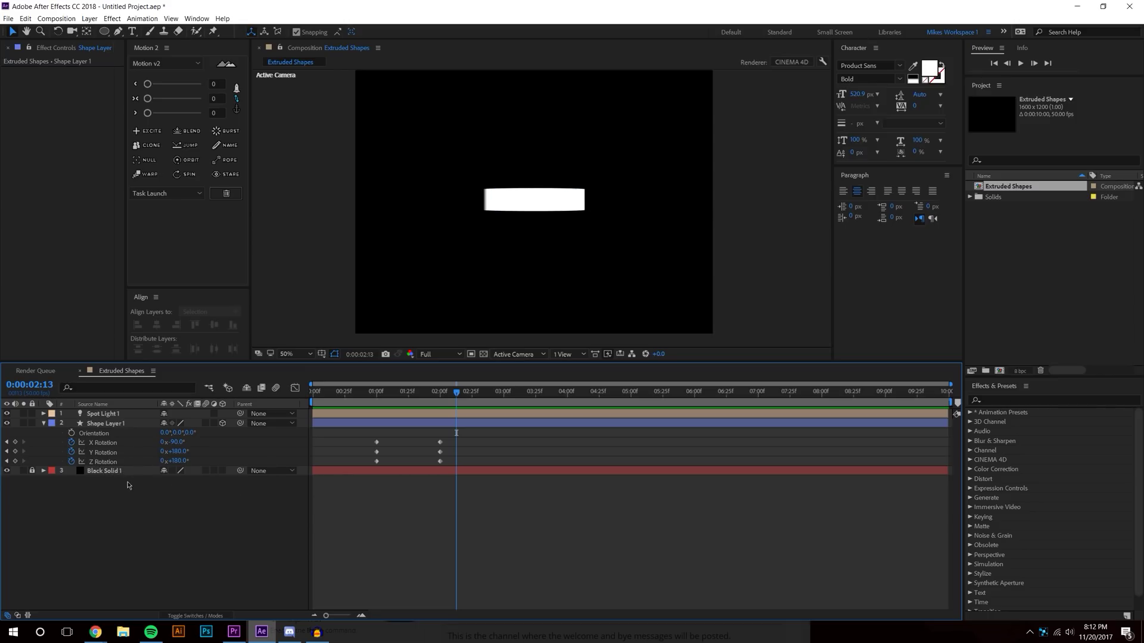
Step: Paste the Inertial Bounce expression into X, Y and Z Rotation
alt+click(71, 442)
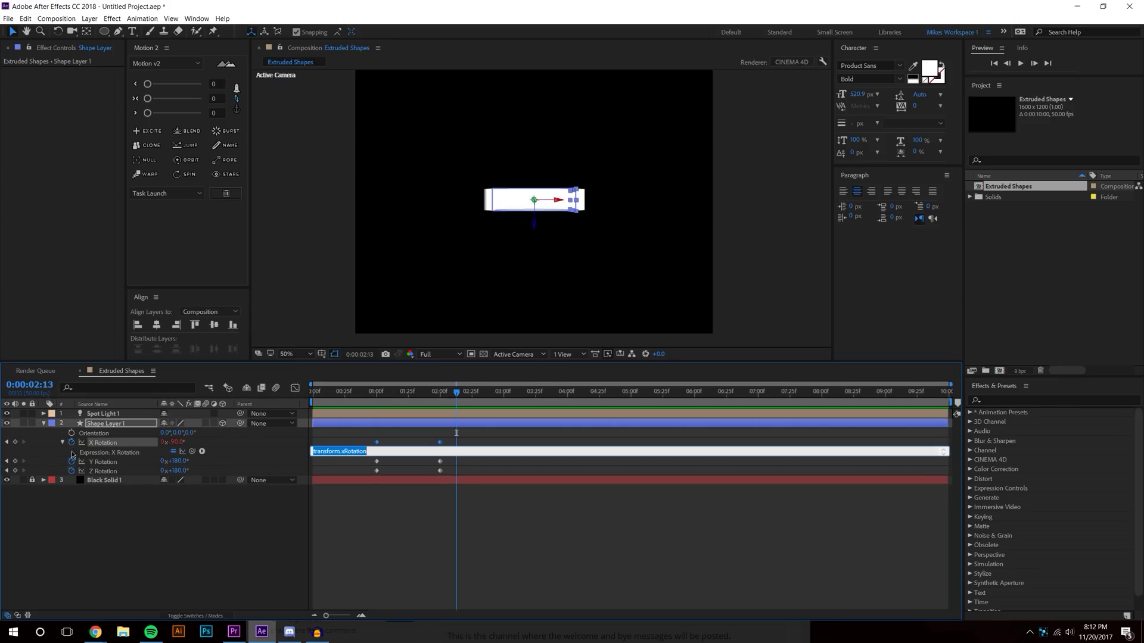
alt+click(72, 462)
alt+click(72, 480)
click(415, 552)
click(337, 451)
text(}else{value})
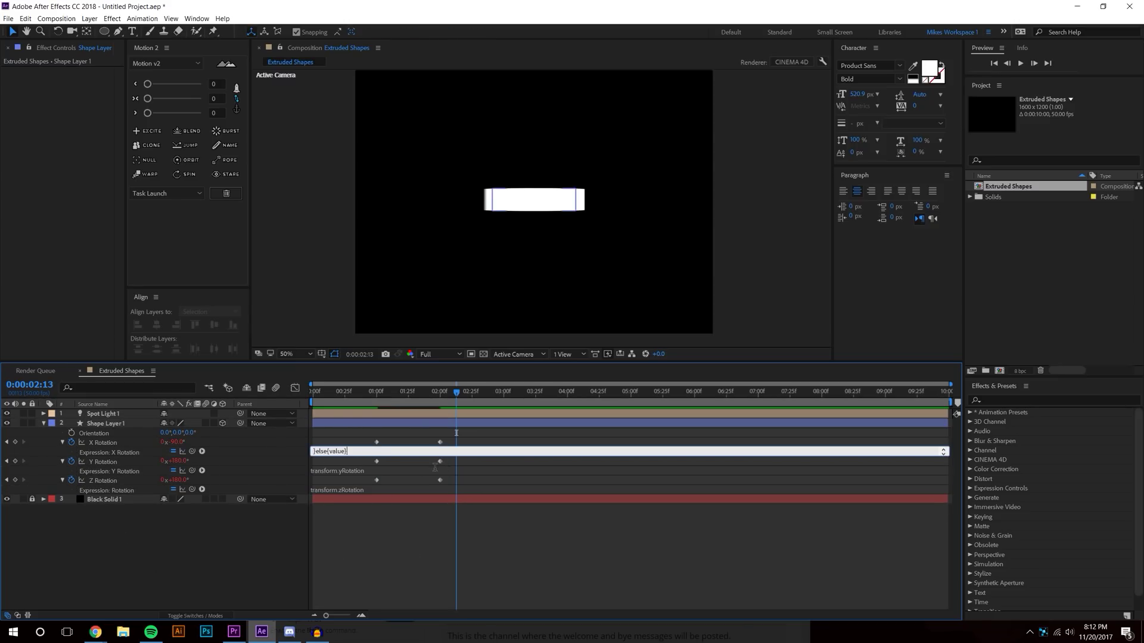
click(352, 471)
key(ctrl+v)
click(364, 490)
key(ctrl+v)
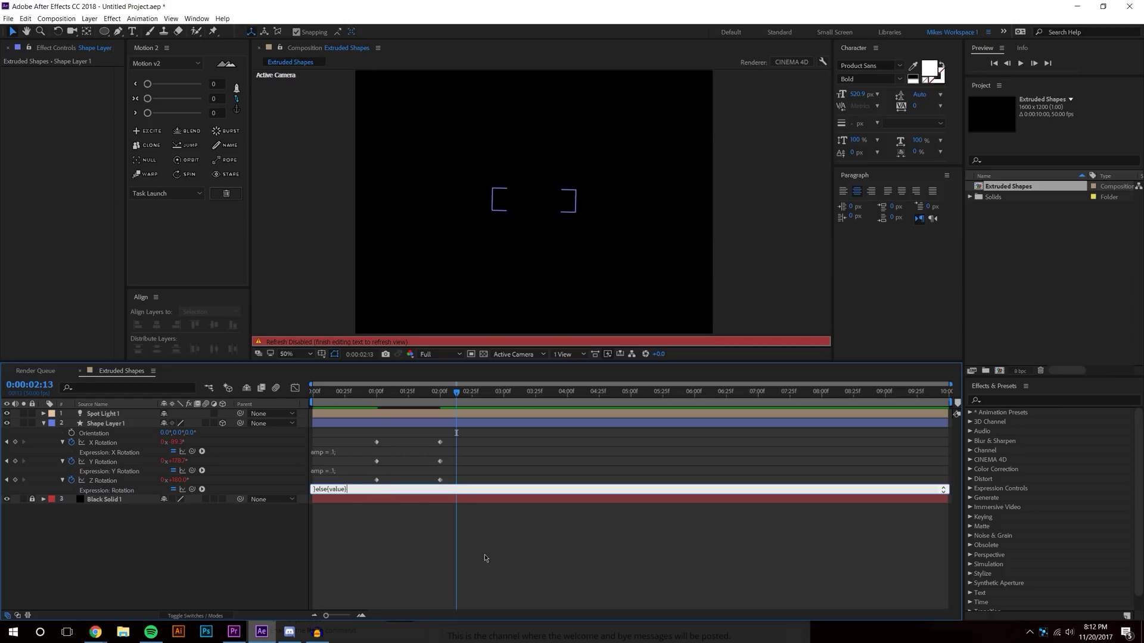
click(527, 521)
Step: Preview the flip from 0:00:00:44 at Quarter resolution
click(368, 392)
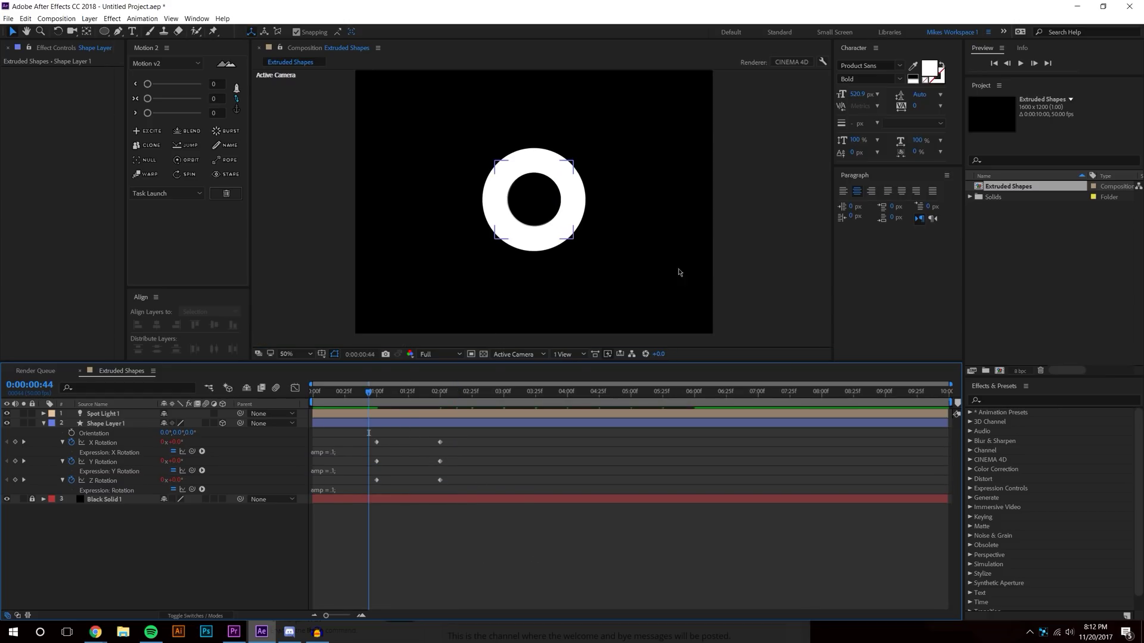
click(1019, 63)
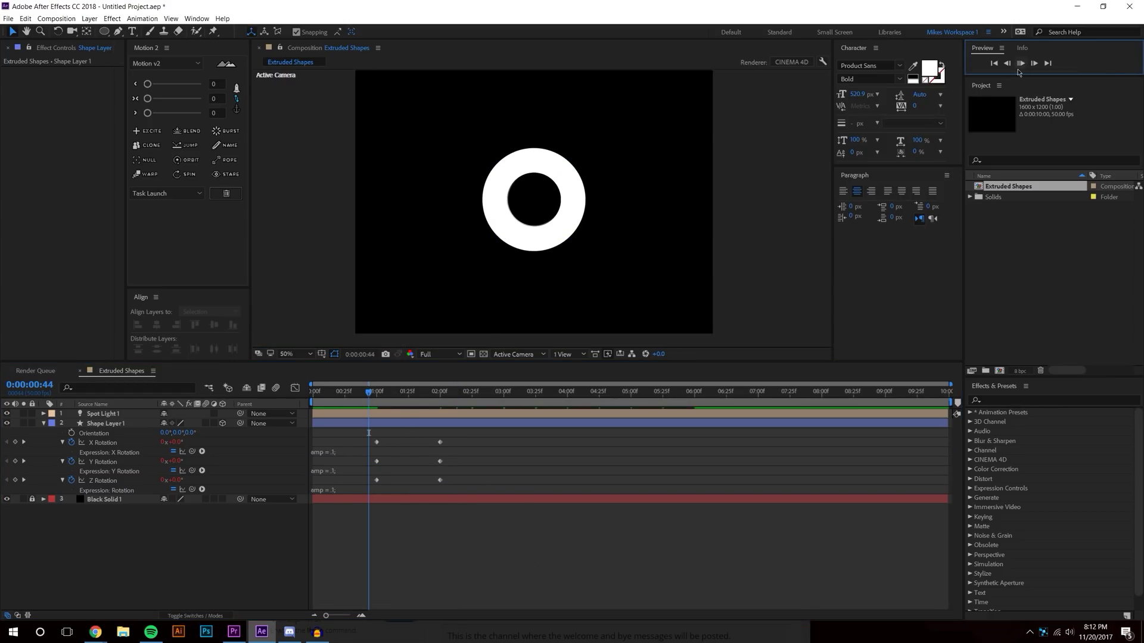
click(440, 354)
click(444, 413)
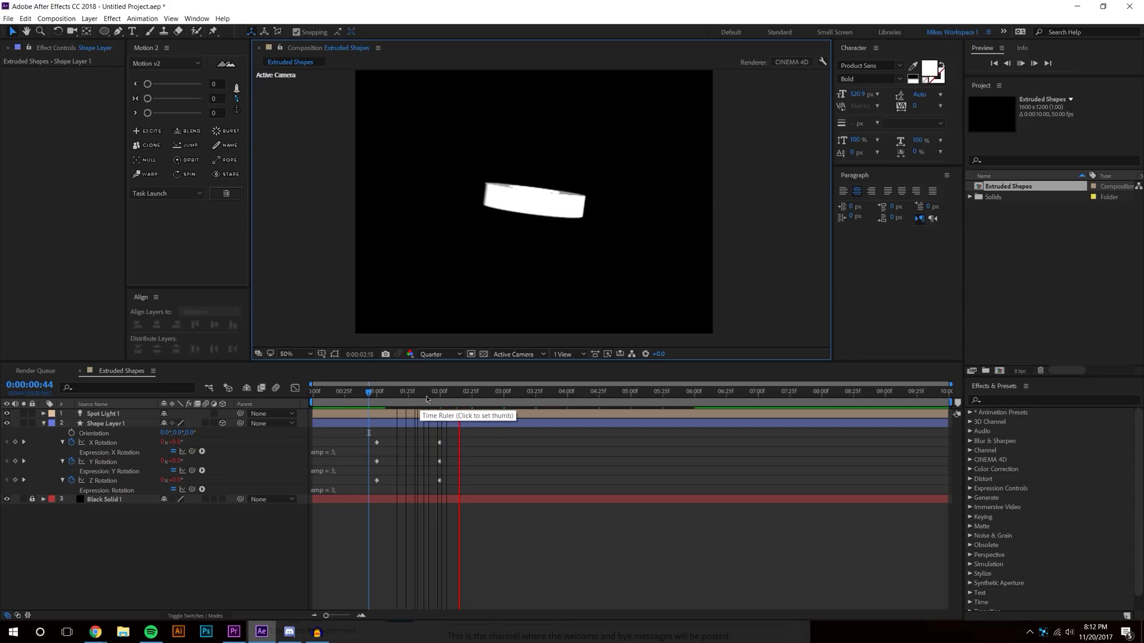
Step: Move the three 2-second rotation keyframes earlier to about 01:25 and preview the quicker flip
click(434, 438)
drag(433, 433, 453, 493)
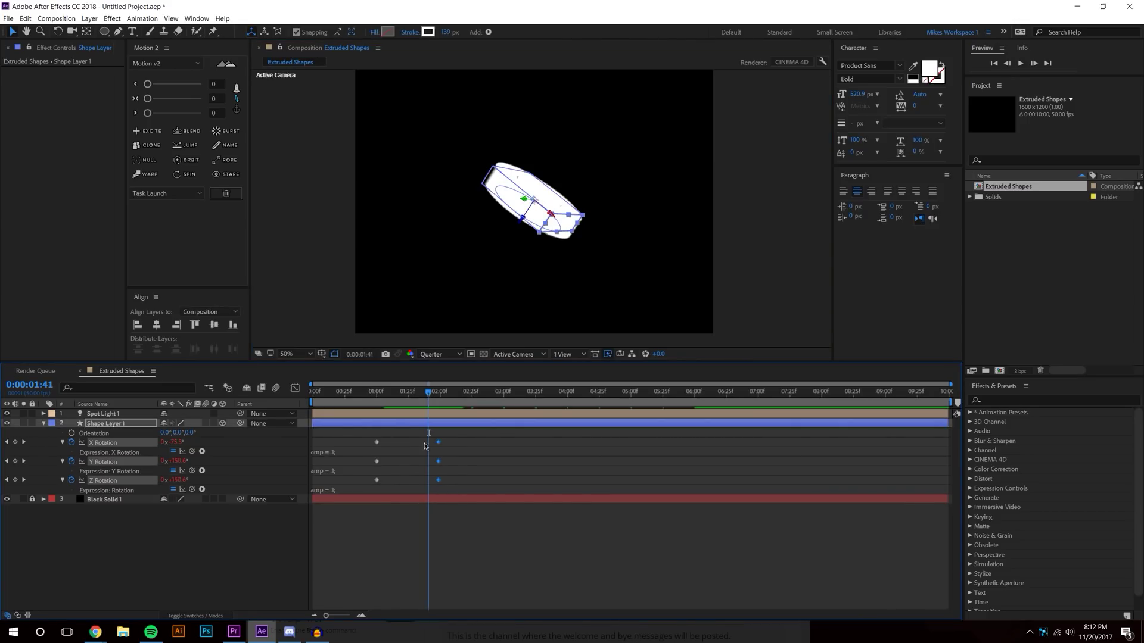
drag(439, 442, 409, 443)
click(397, 433)
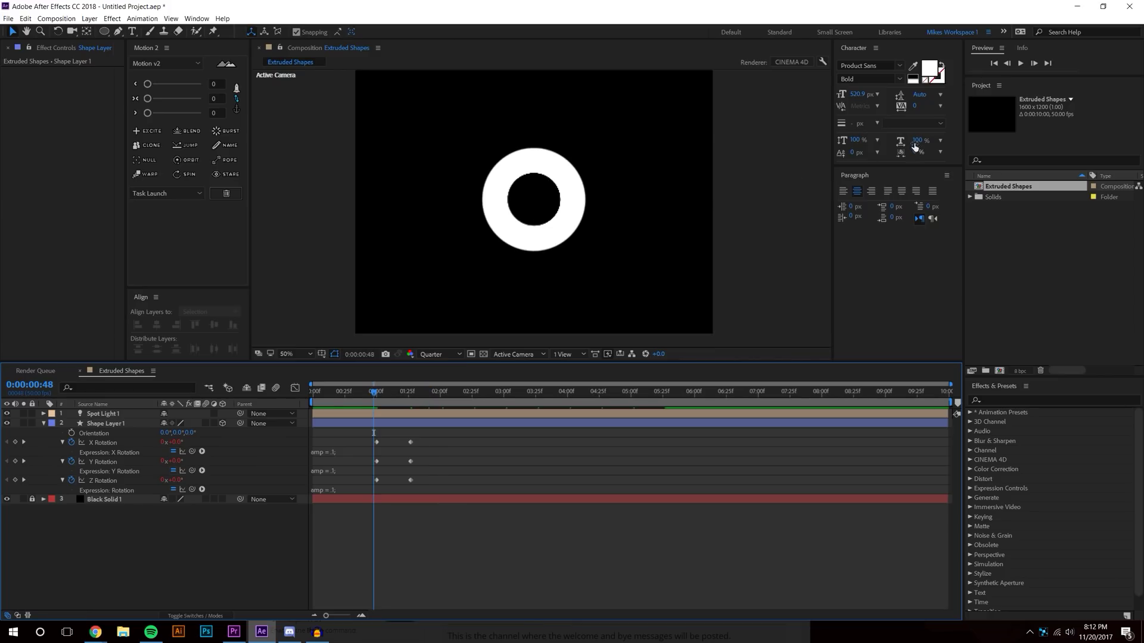
click(1023, 63)
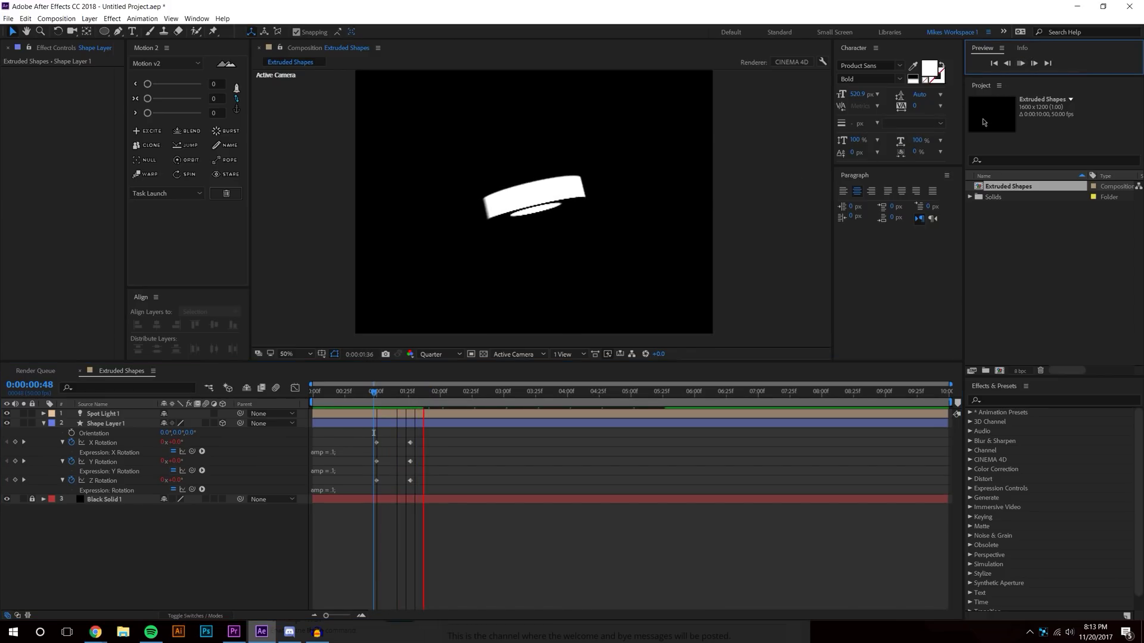
Step: Review the X Rotation bounce expression, then add X, Y, Z Rotation keyframes at 03:01
drag(417, 393, 493, 395)
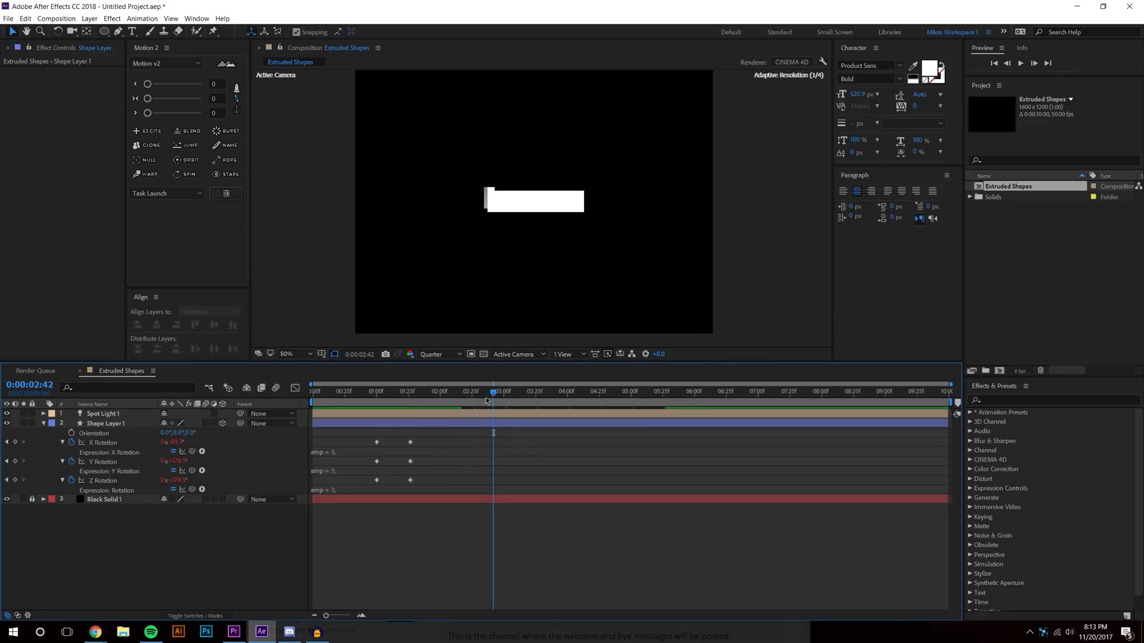
click(332, 453)
click(391, 475)
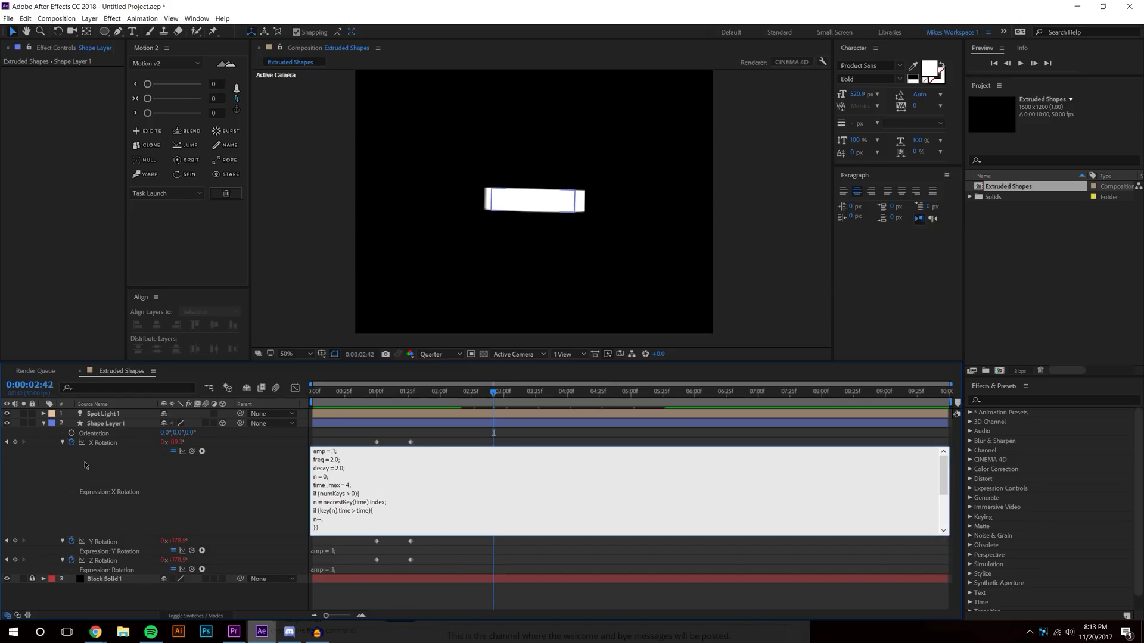
click(62, 444)
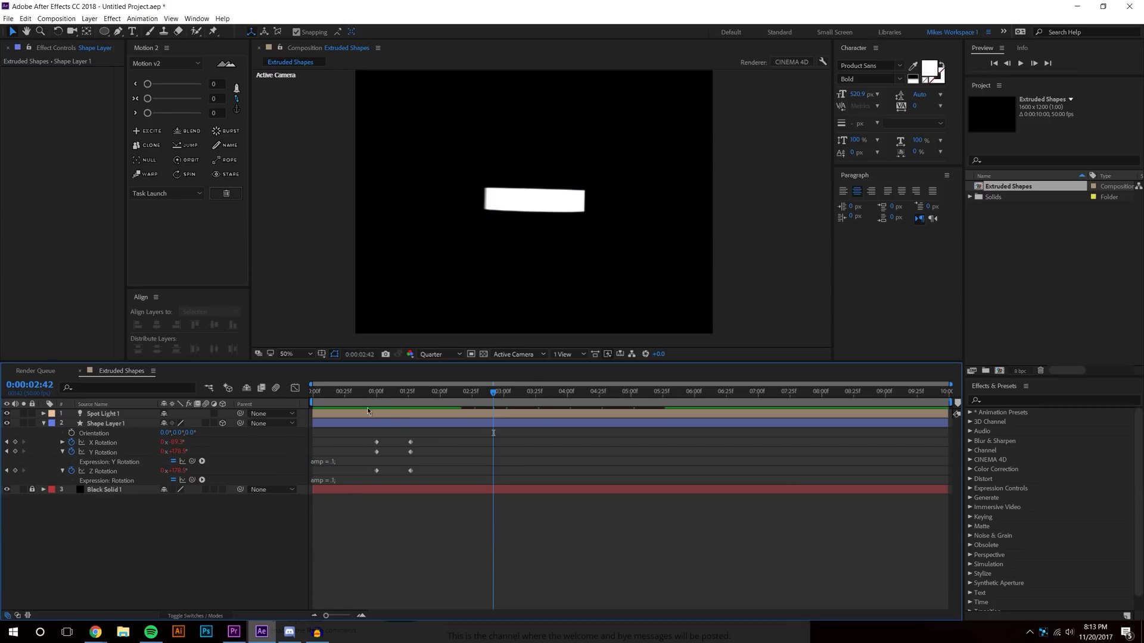
drag(431, 395, 505, 394)
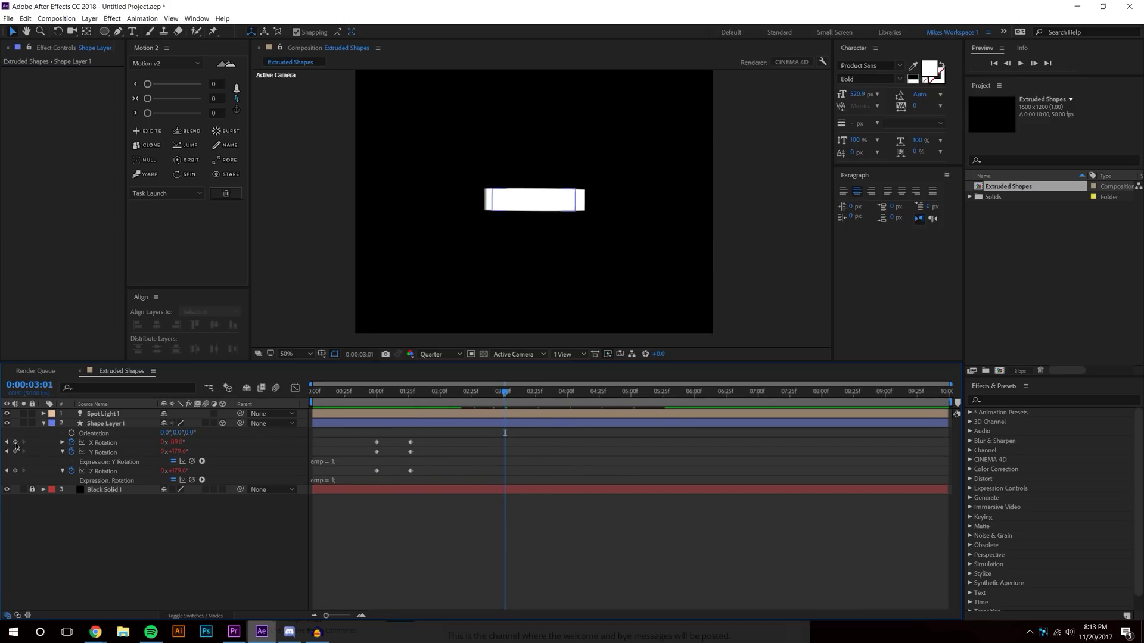
drag(15, 443, 16, 471)
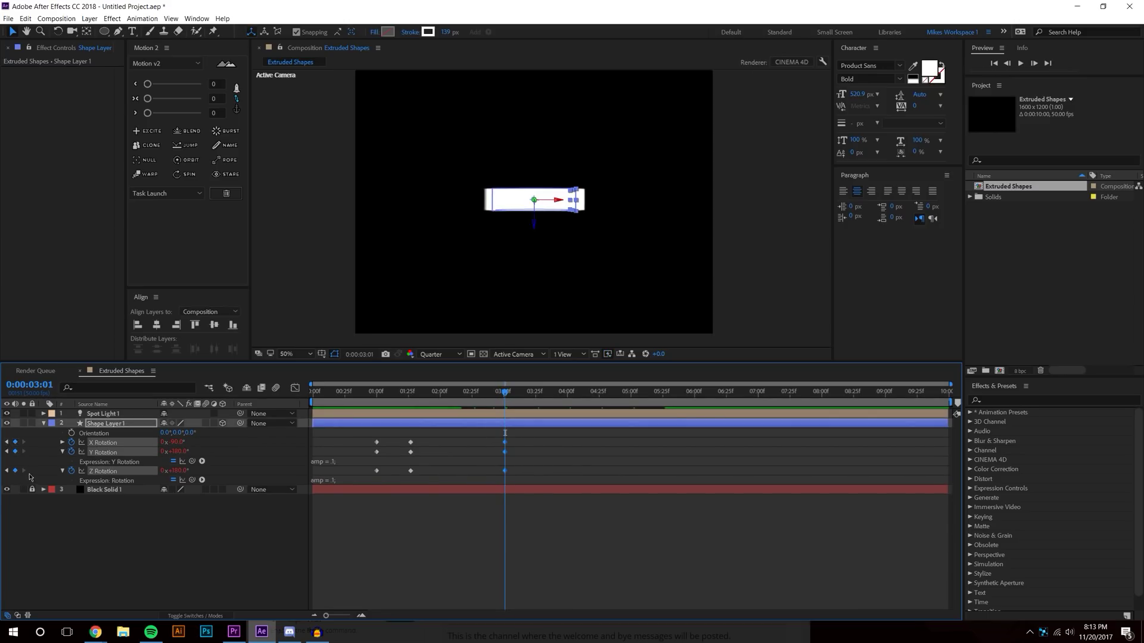
Step: At 03:25, key X Rotation to -180°, Y Rotation to 360° and Z Rotation to 360°
click(538, 398)
key(ctrl+shift+a)
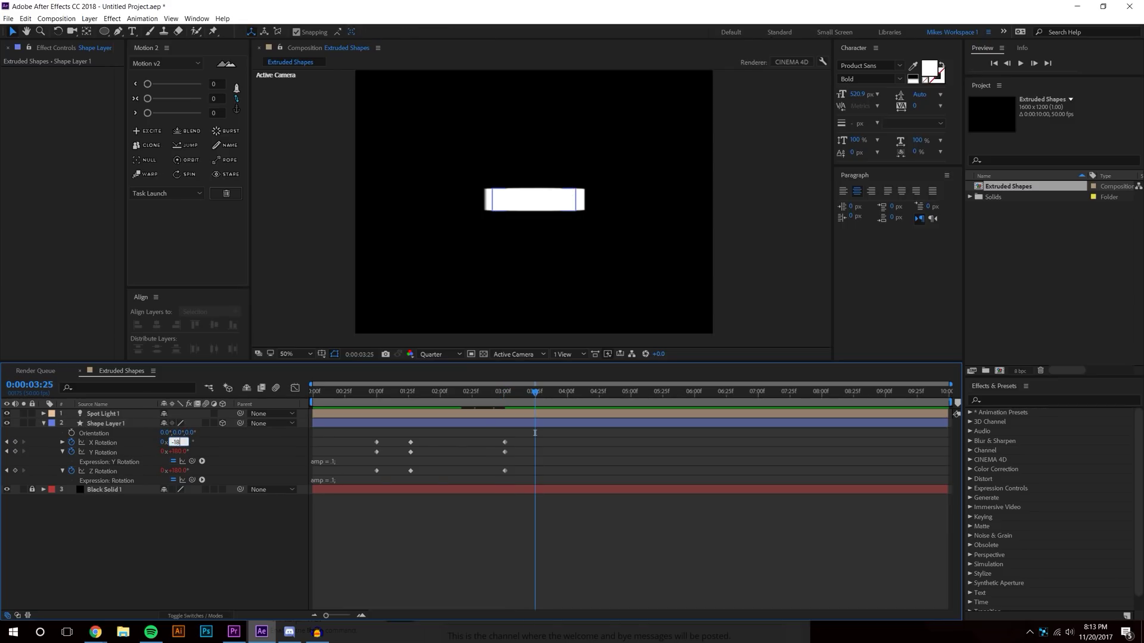
text(0)
key(Return)
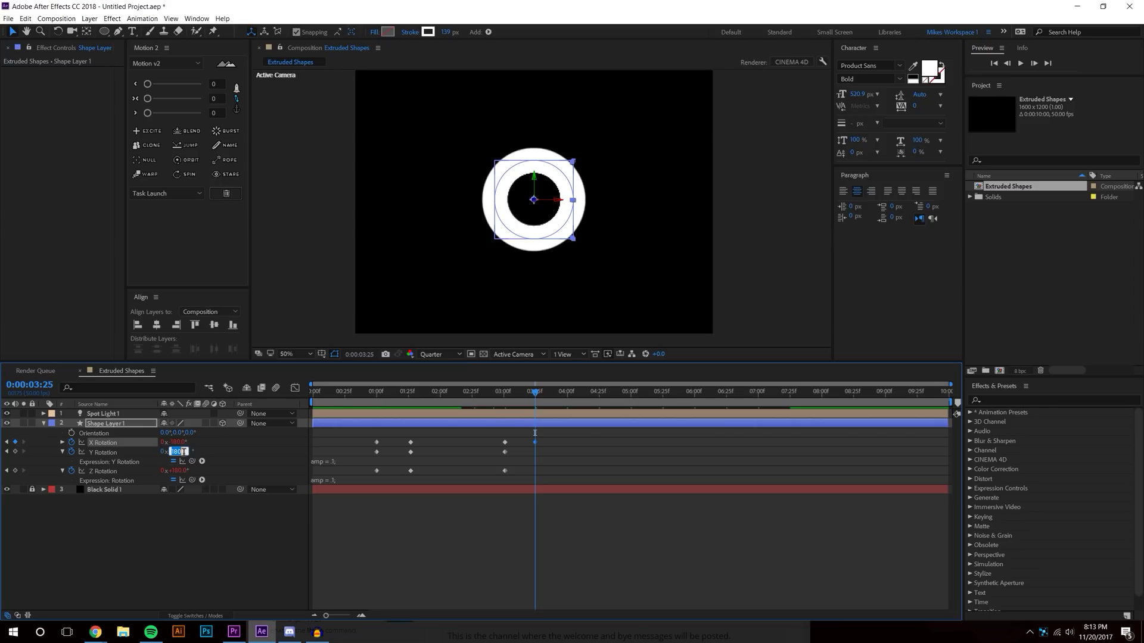
text(360)
key(Return)
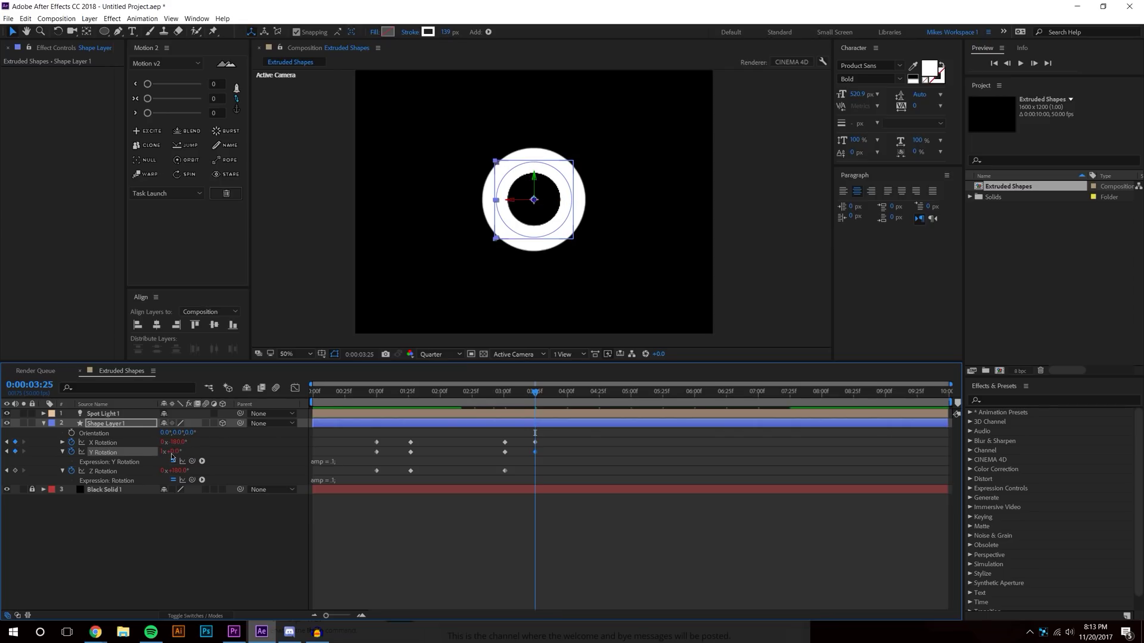
key(Return)
Step: Preview the return flip from 02:49 and end the work area at 06:00
click(620, 584)
click(502, 393)
click(1021, 63)
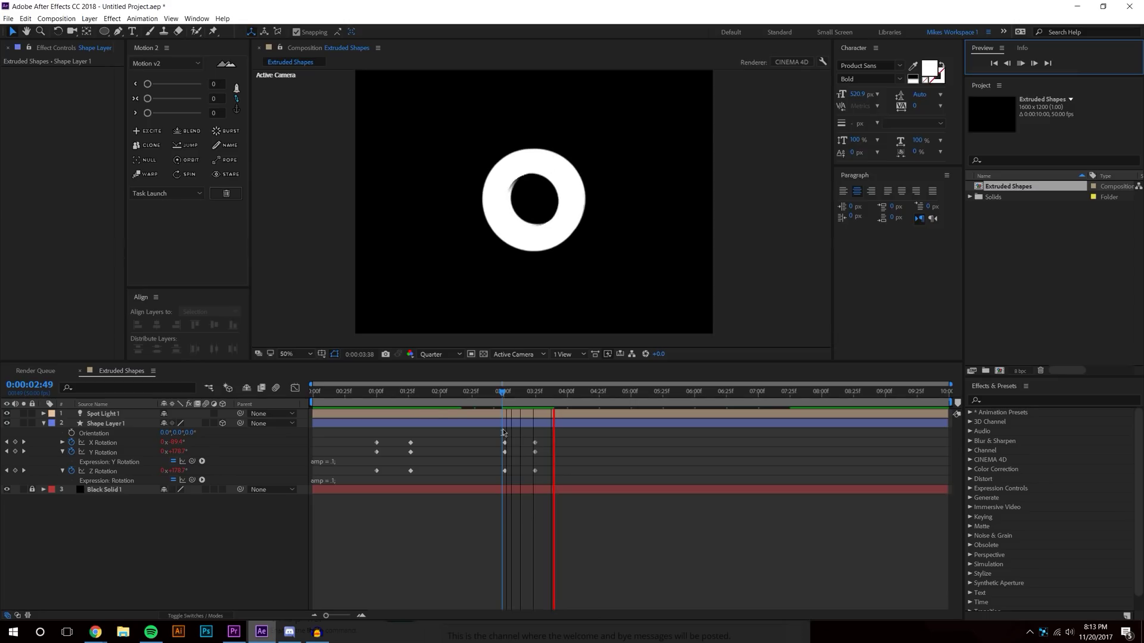
click(590, 401)
drag(590, 400, 694, 403)
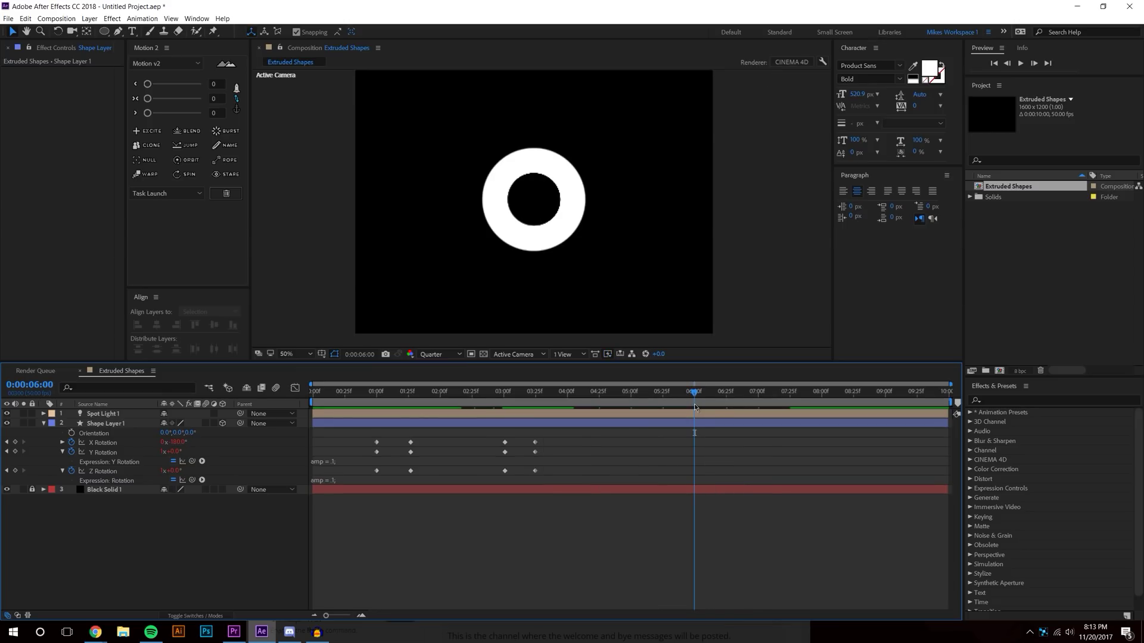
key(n)
drag(417, 394, 244, 385)
Step: Shift the six return-flip rotation keyframes later, to start around 04:05
click(1020, 63)
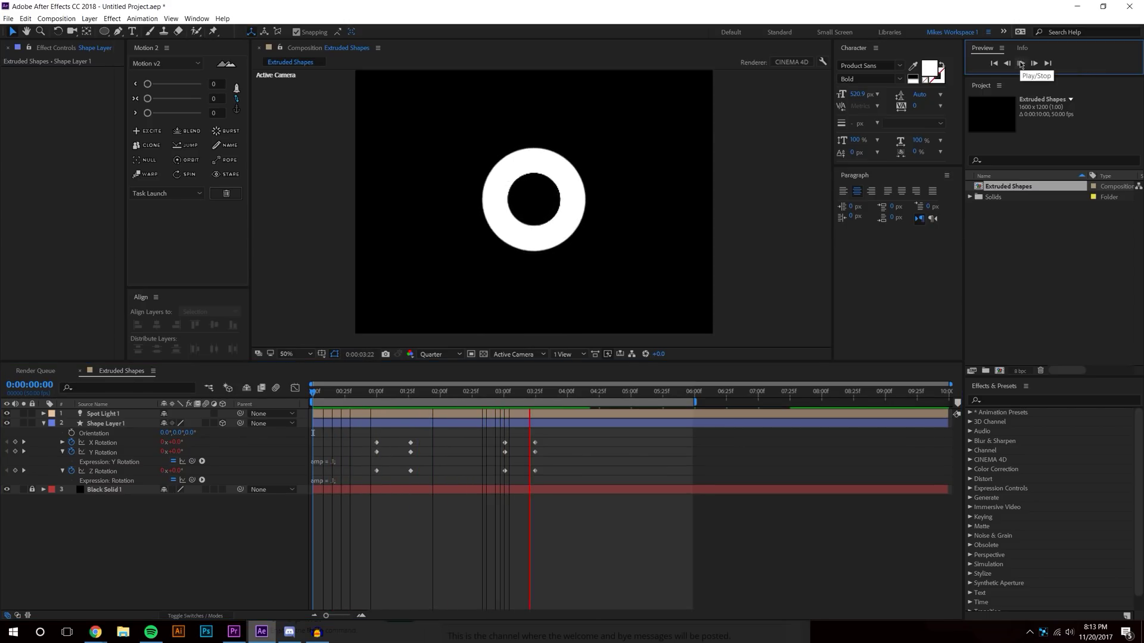
click(577, 392)
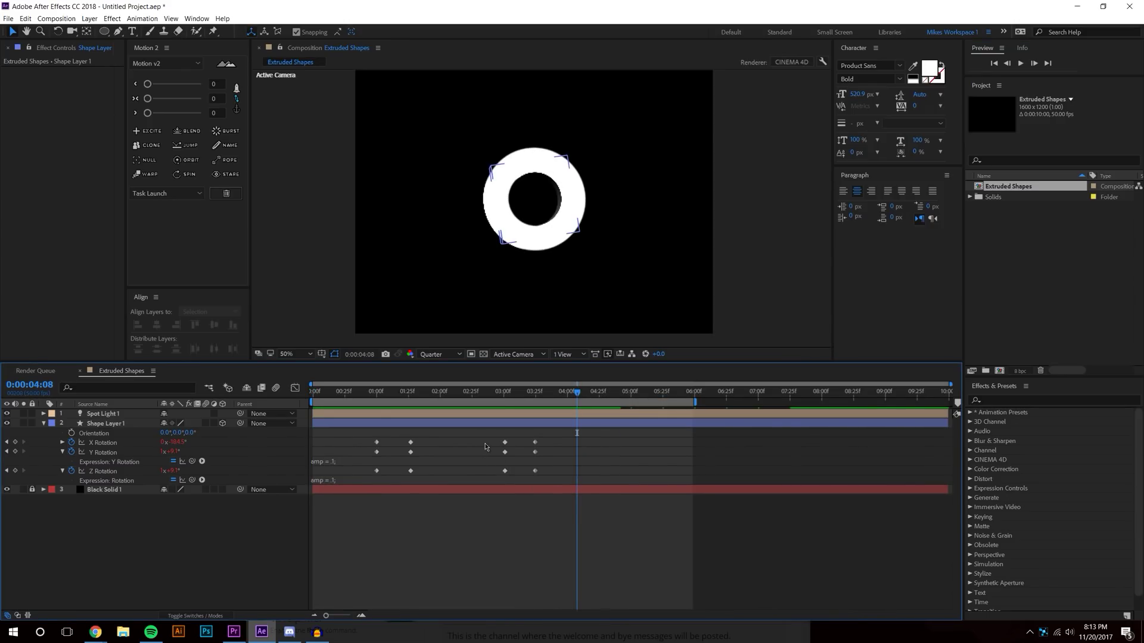
drag(486, 436, 549, 480)
drag(606, 444, 612, 446)
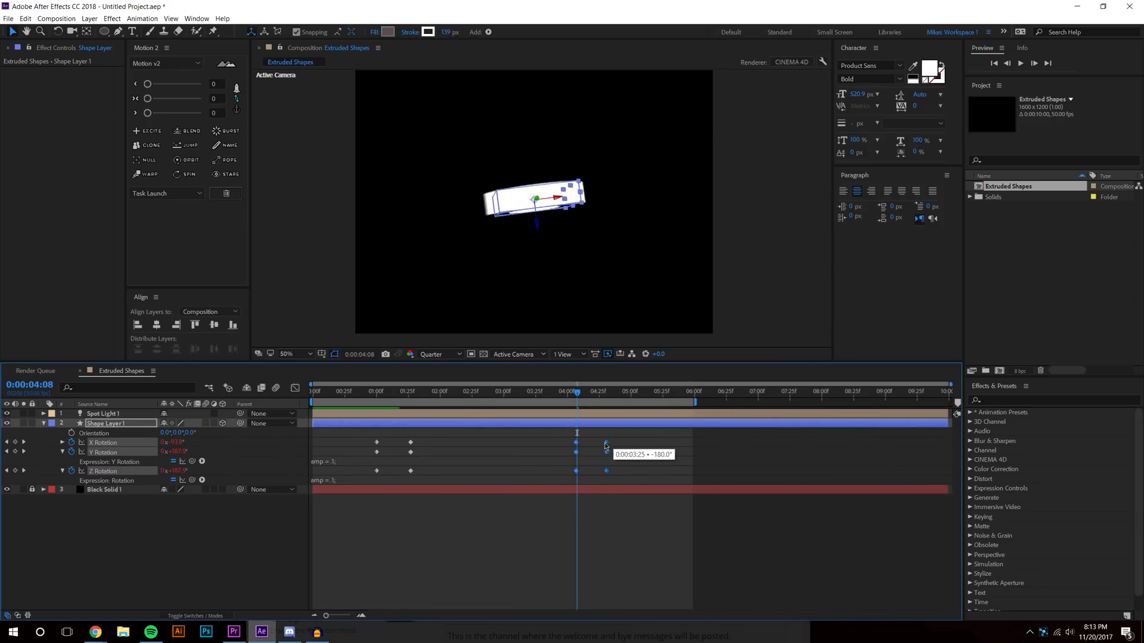
click(652, 539)
Step: Preview the retimed animation from the start, then select all three layers
click(633, 392)
drag(649, 393, 310, 394)
click(1020, 64)
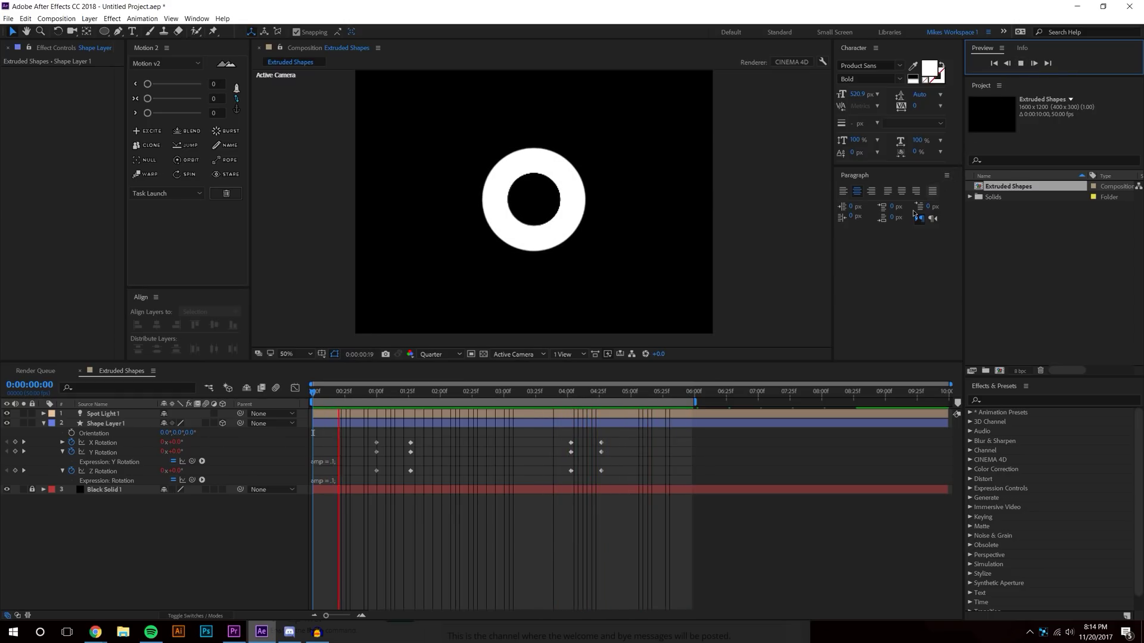
key(space)
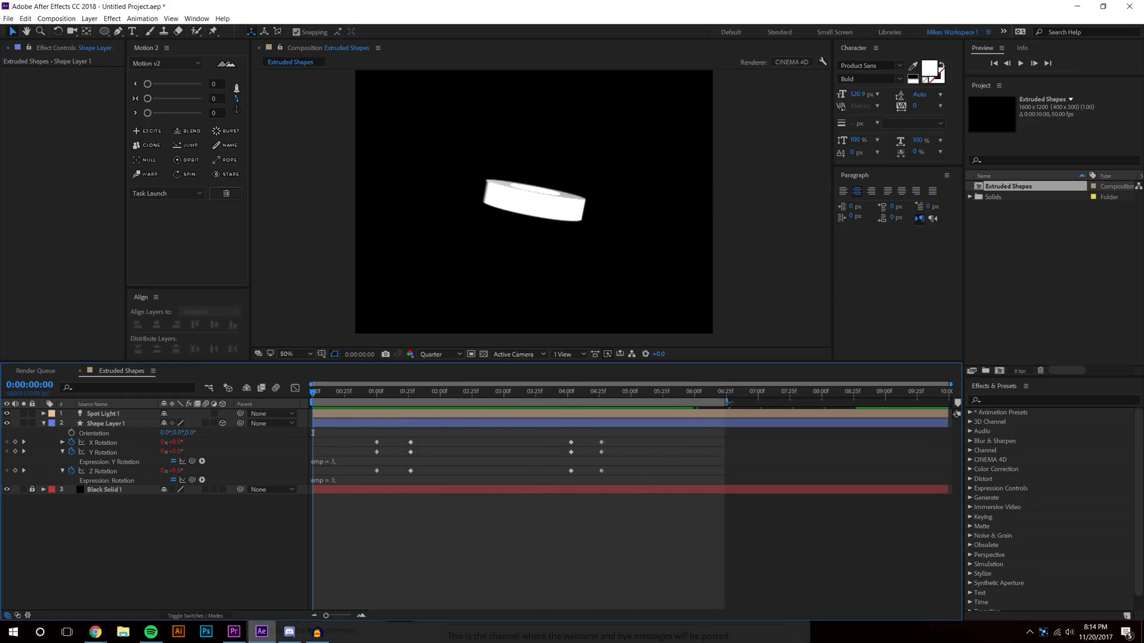
click(720, 393)
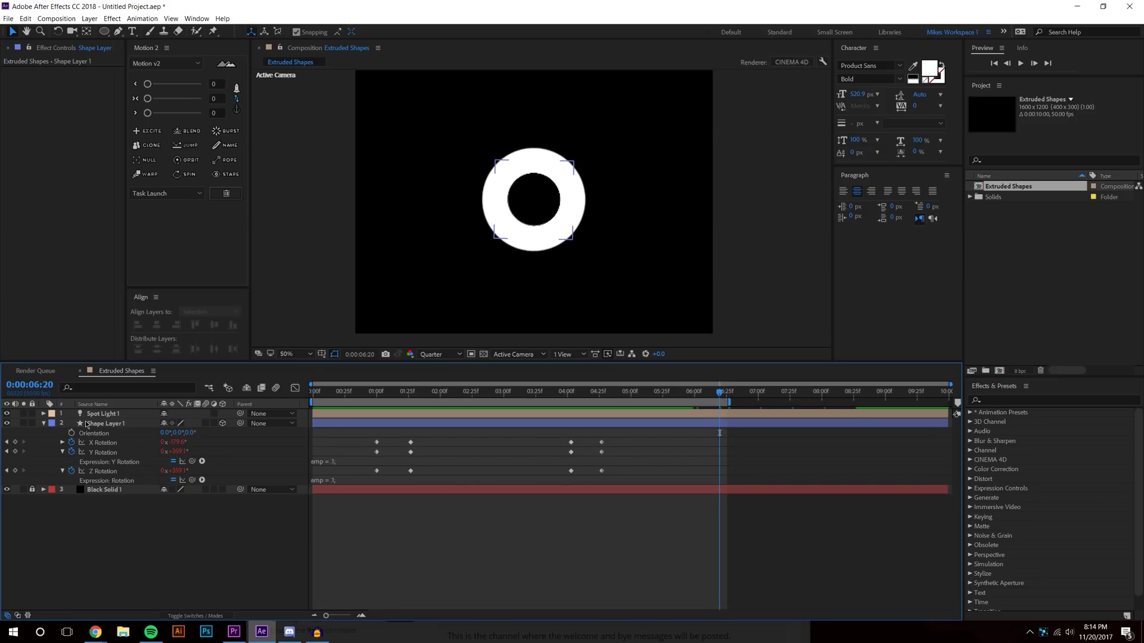
click(462, 198)
click(121, 414)
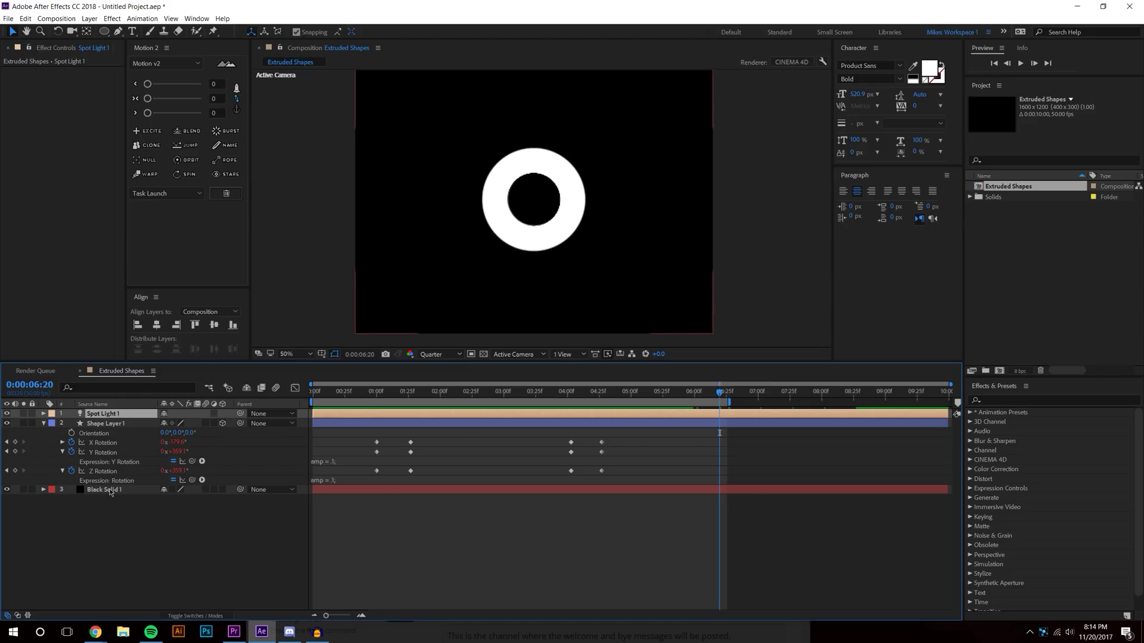
shift+click(110, 490)
Step: Pre-compose the three layers into Pre-comp 1 and add a white solid layer
key(ctrl+shift+c)
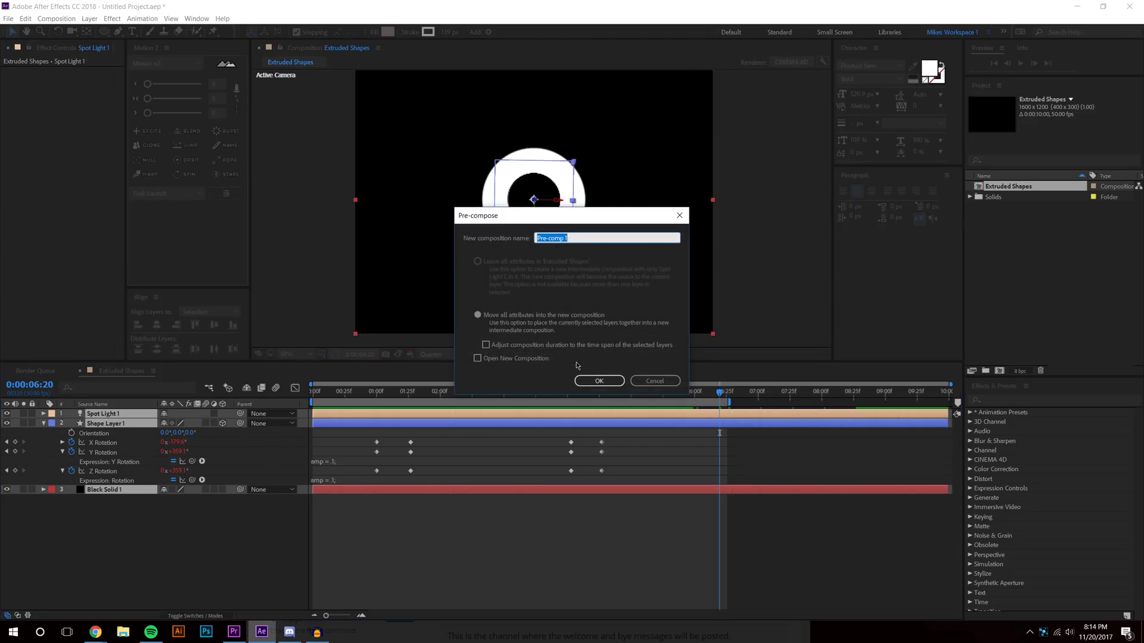
click(600, 381)
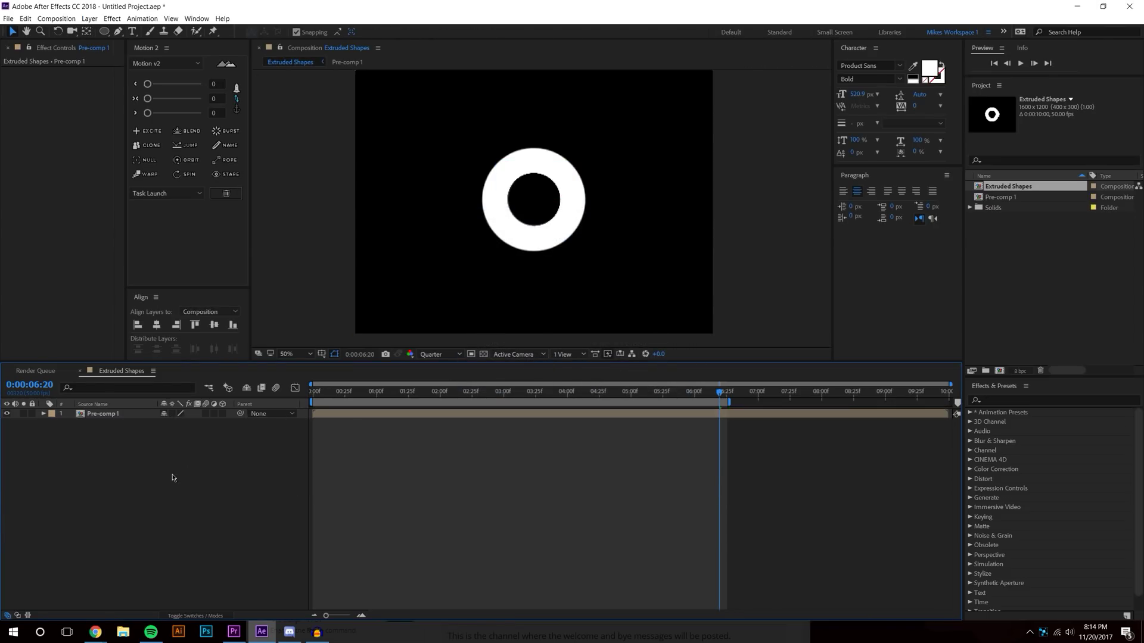
click(90, 18)
mouse_move(98, 32)
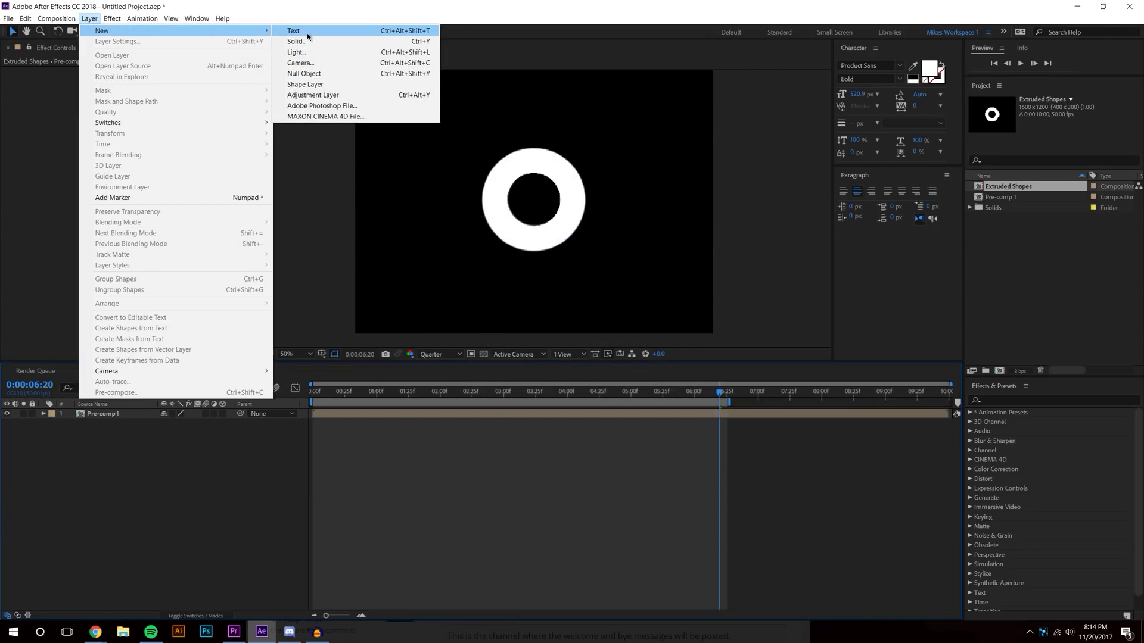
click(314, 42)
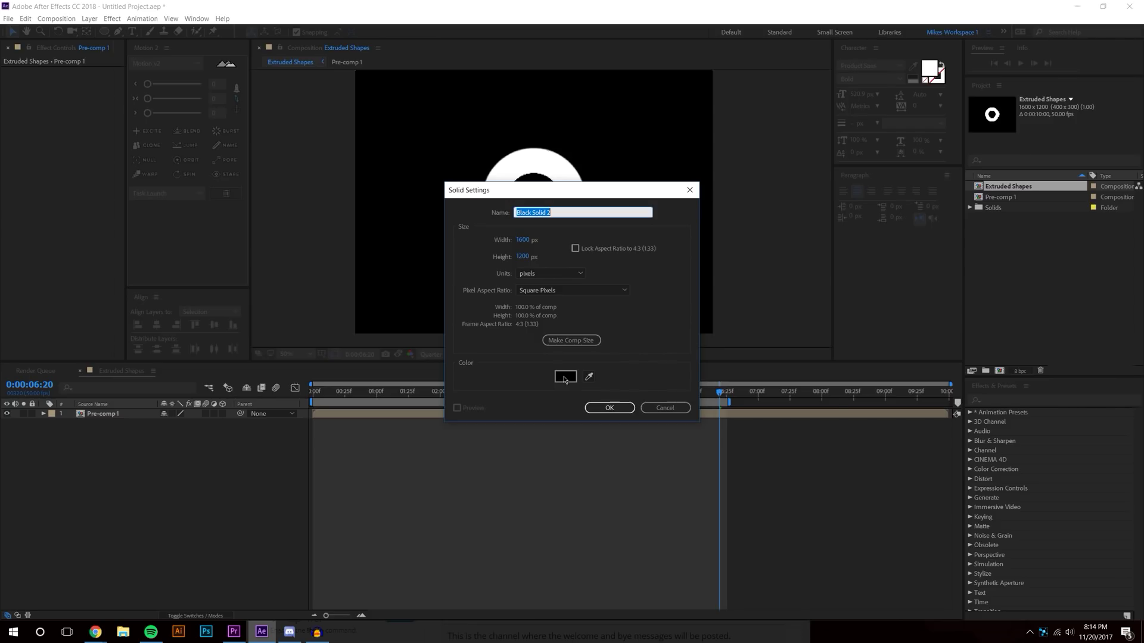
click(565, 377)
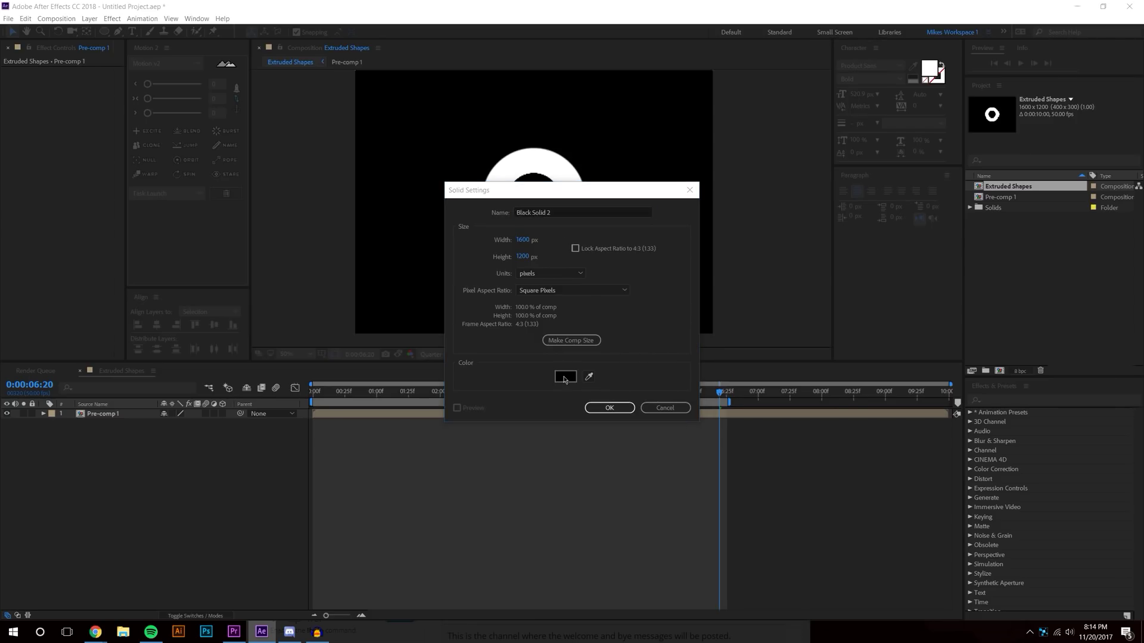
click(186, 405)
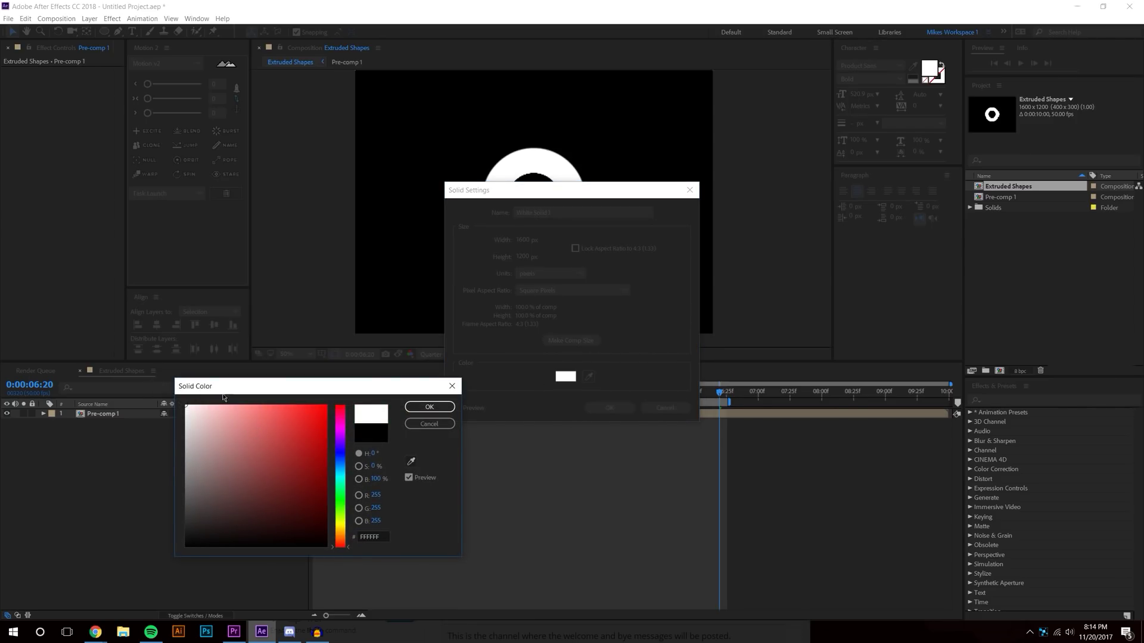
click(424, 408)
click(609, 408)
Step: Add a red F32727 solid and stack Pre-comp 1 above both solids, red at bottom
click(94, 20)
mouse_move(105, 31)
click(310, 38)
click(565, 376)
click(304, 411)
click(429, 407)
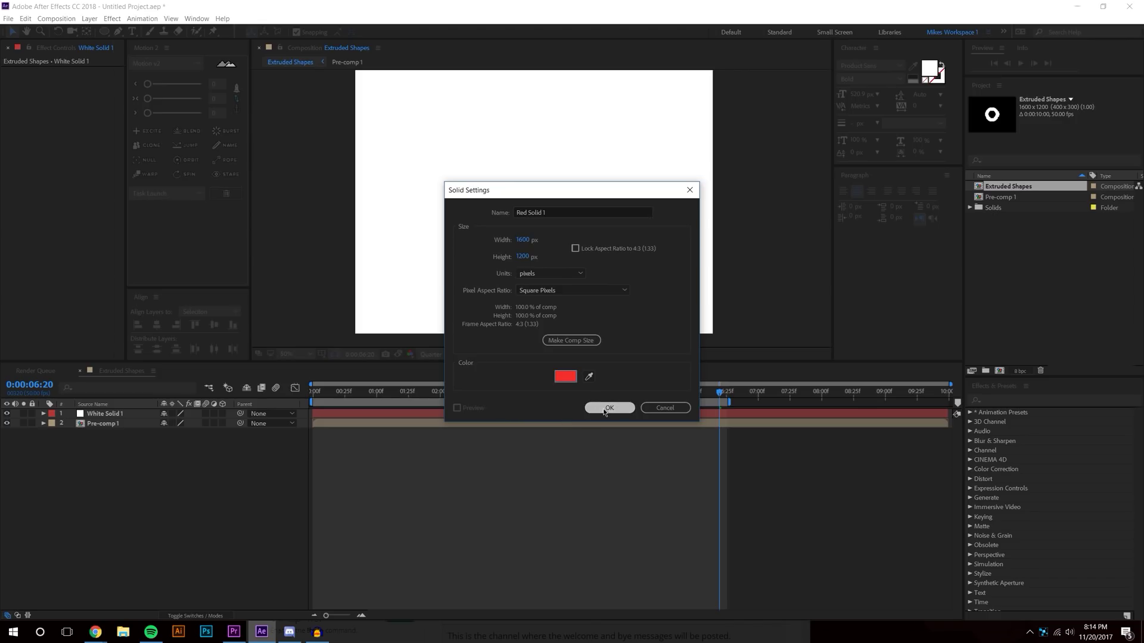
click(608, 408)
drag(124, 415, 102, 429)
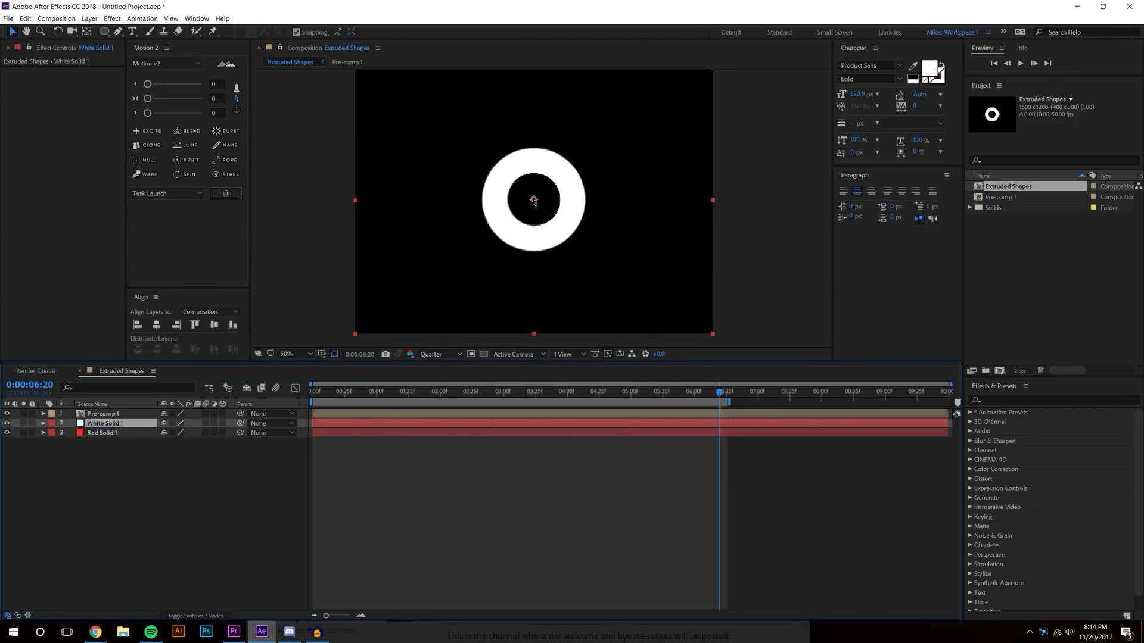
Step: Set White Solid 1's track matte to Luma Matte 'Pre-comp 1', then toggle layer visibility to check it
click(197, 616)
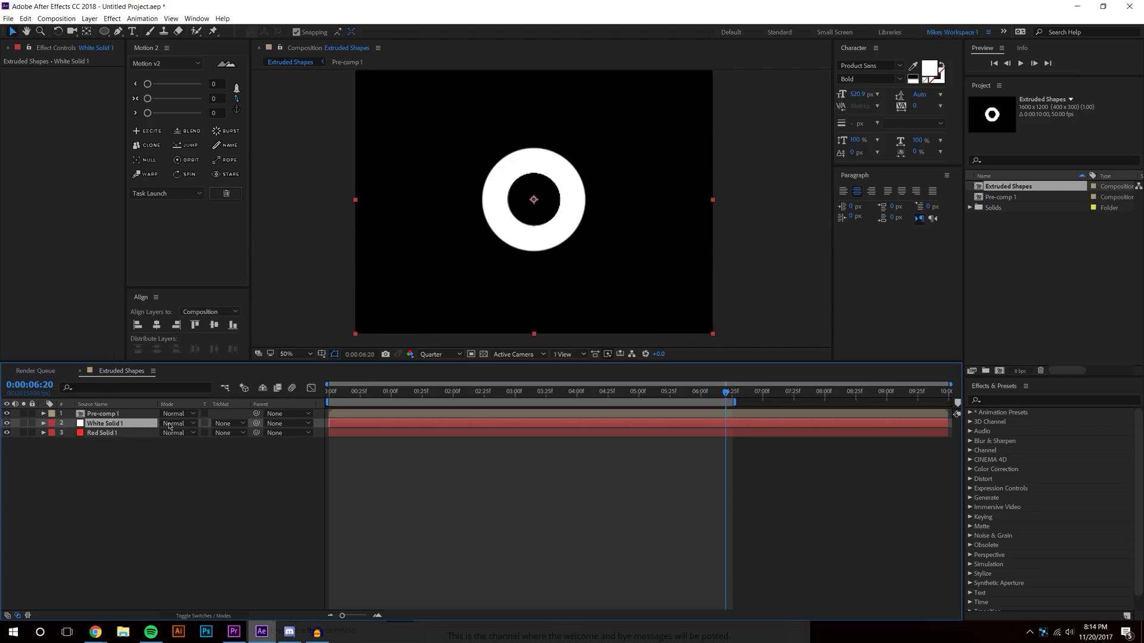
click(238, 426)
click(241, 474)
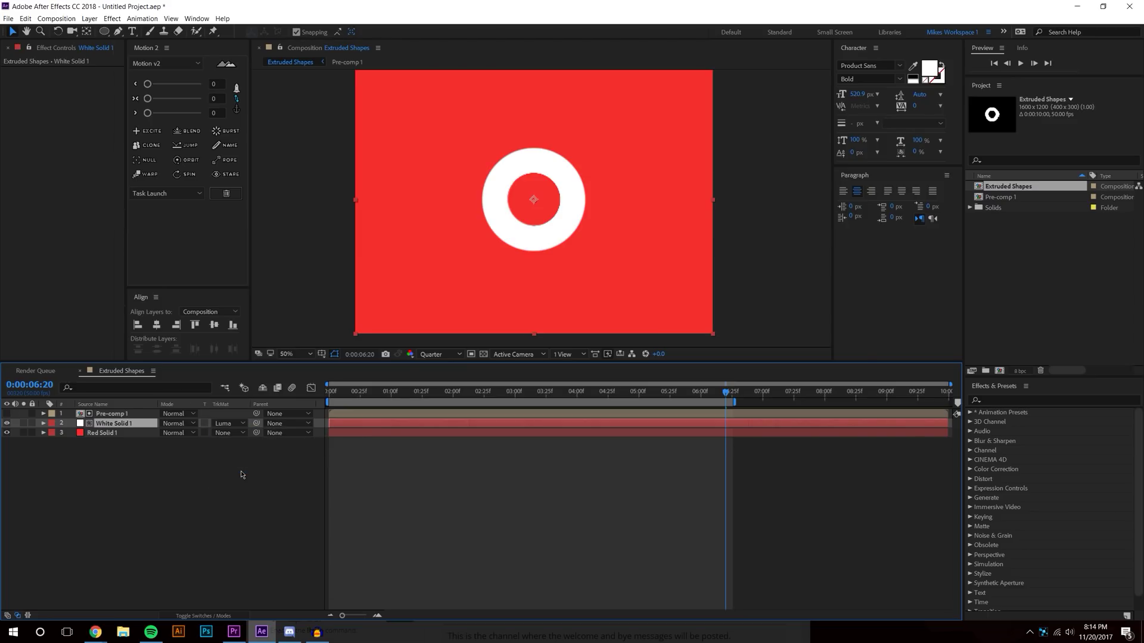
click(228, 424)
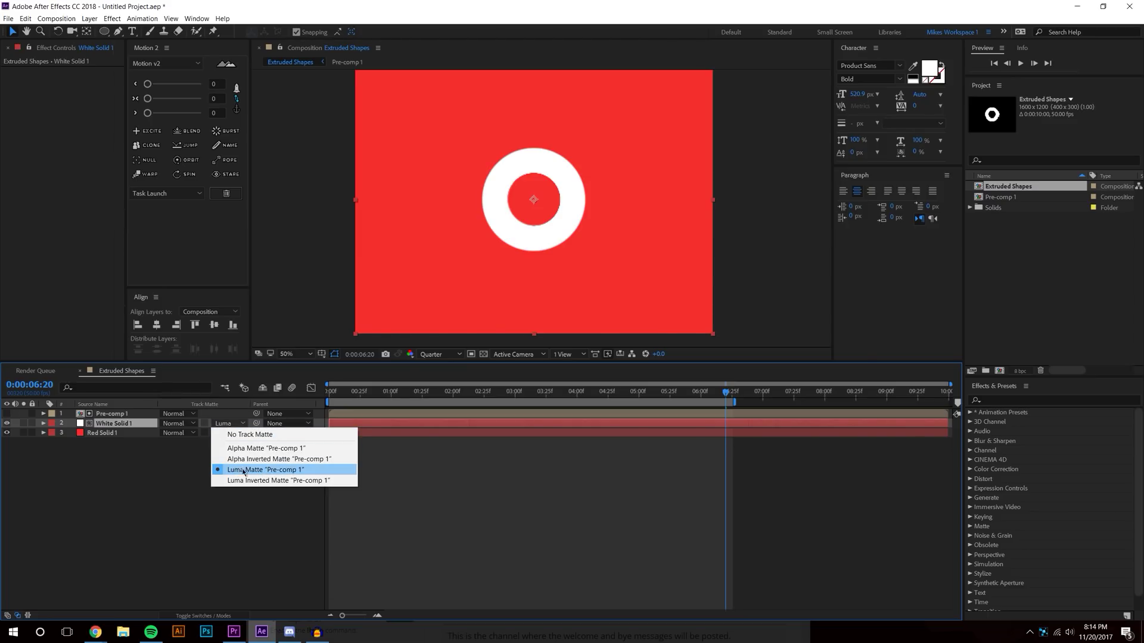
click(192, 528)
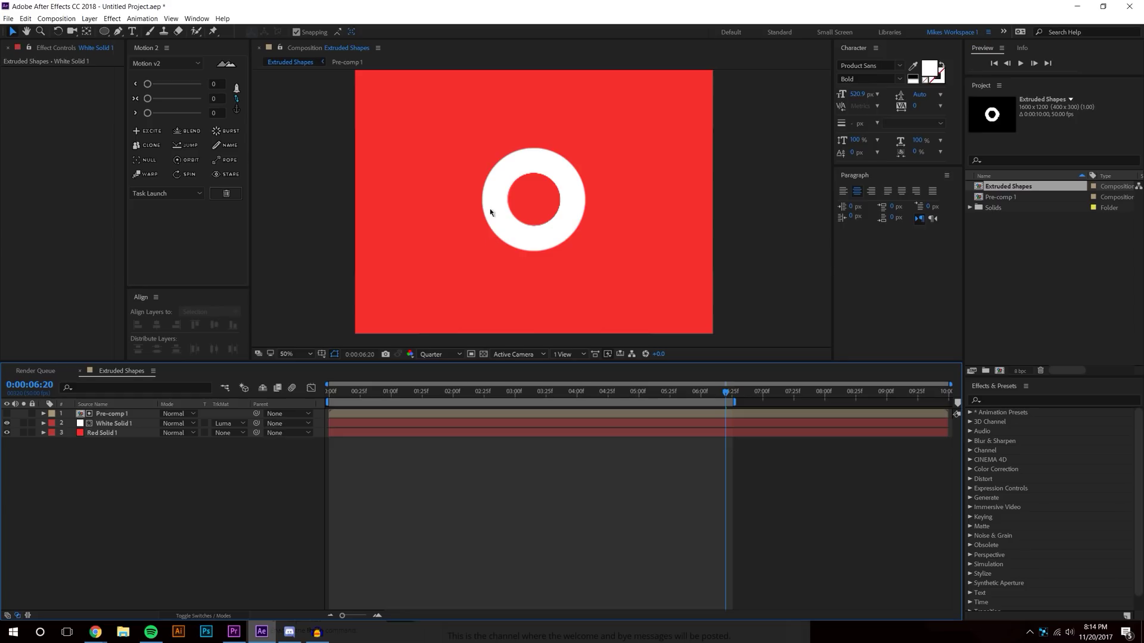
click(7, 423)
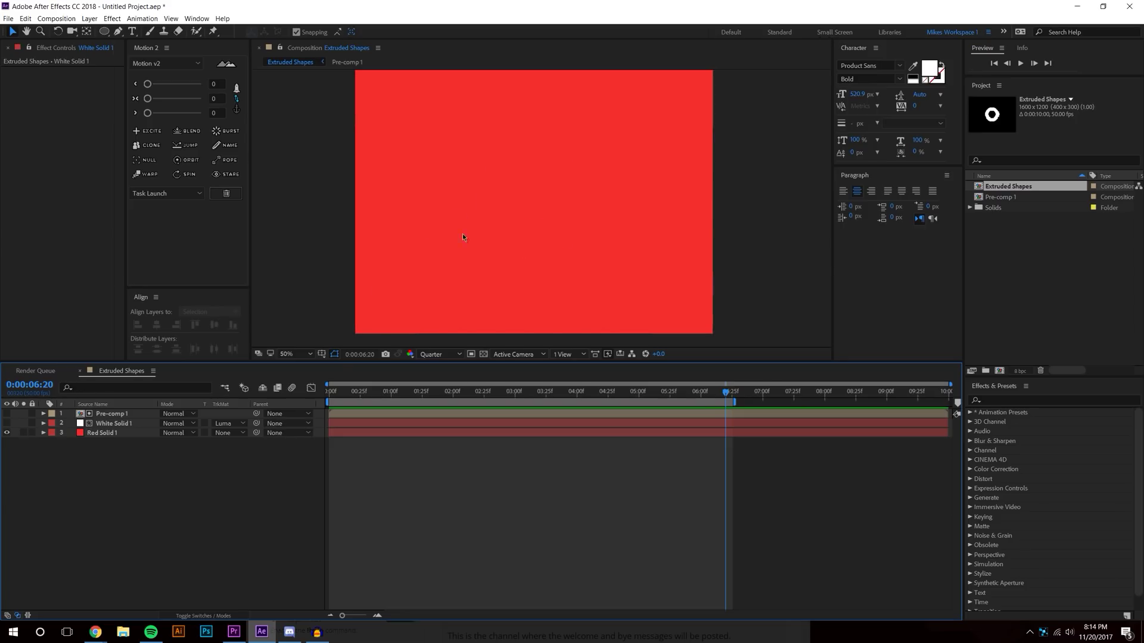
click(7, 415)
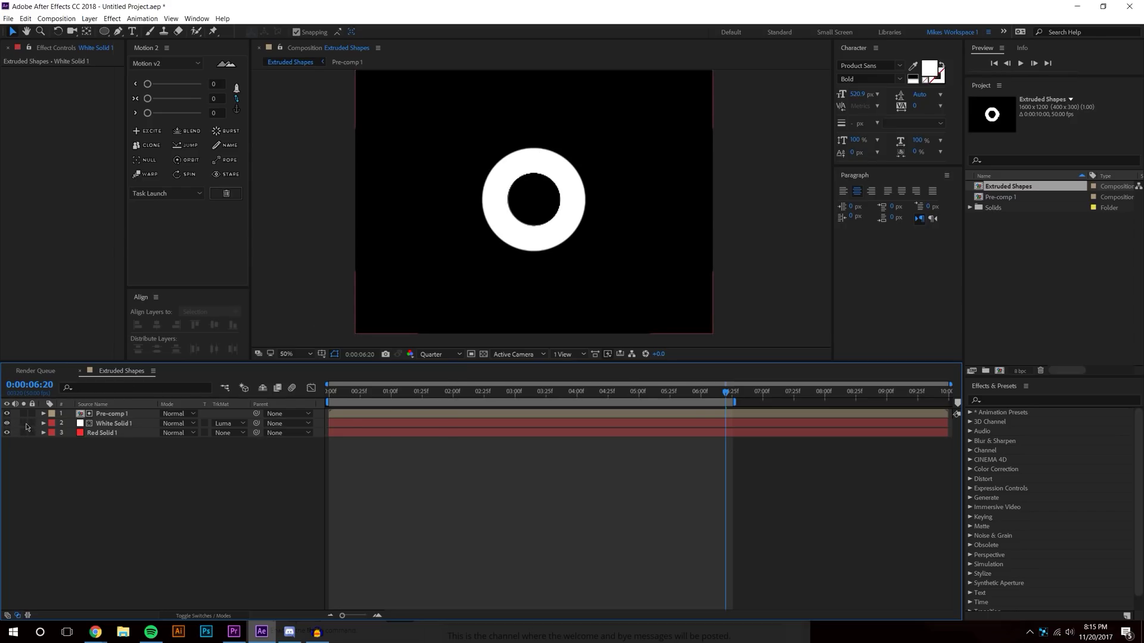
Step: Turn White Solid 1 back on, scrub to 1:34, and preview the flip from the start
click(7, 422)
drag(417, 394, 433, 392)
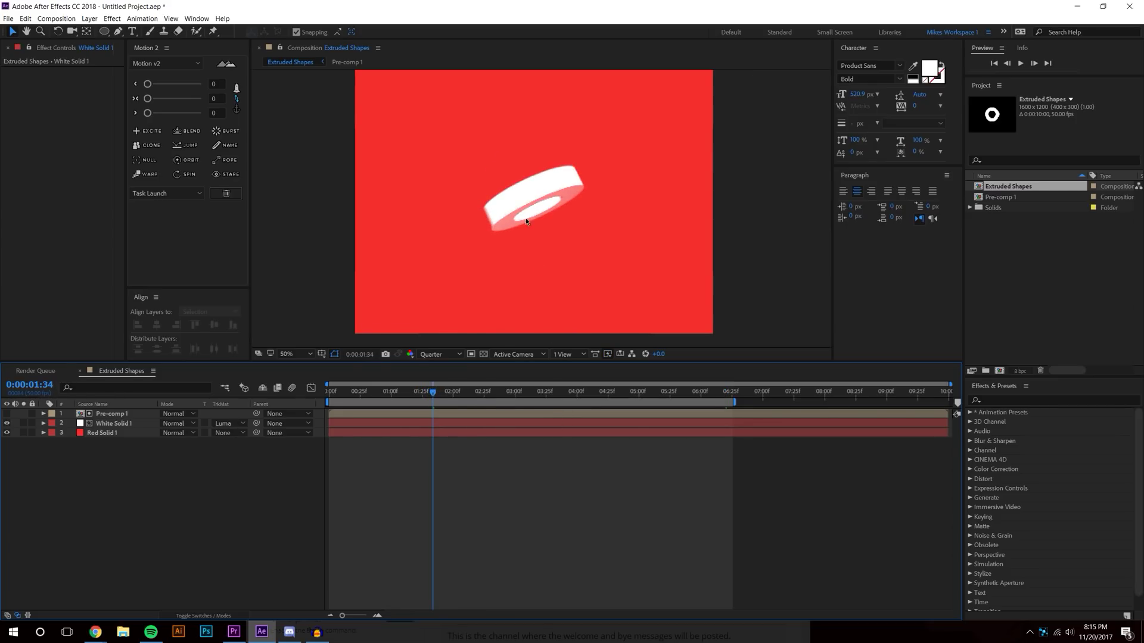
scroll(526, 221, up, 2)
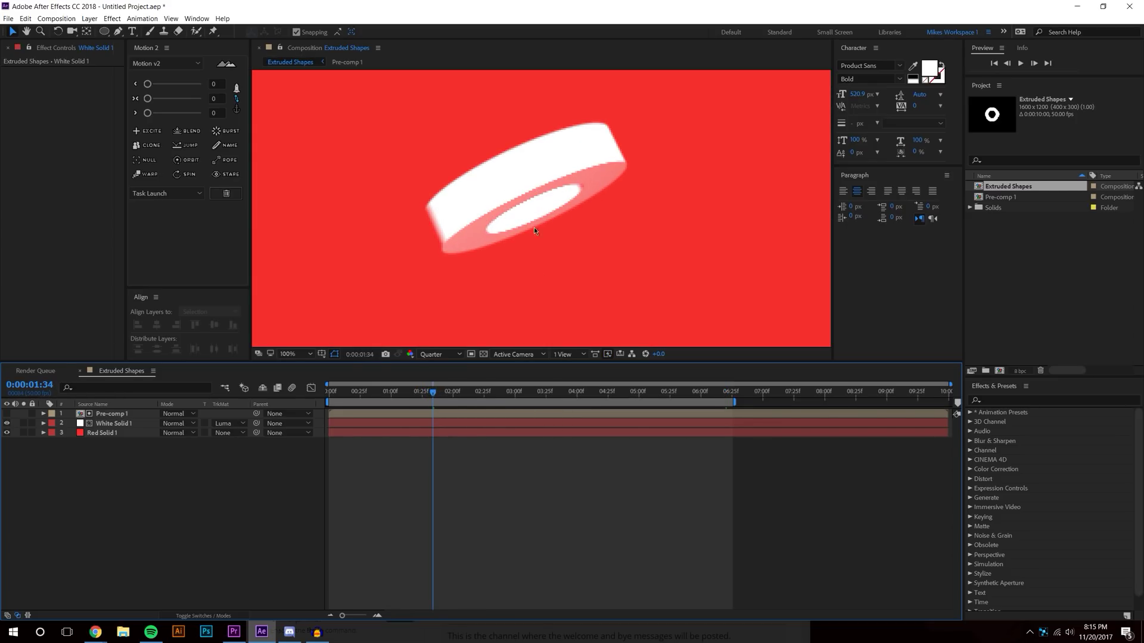
scroll(468, 236, down, 2)
drag(432, 392, 313, 388)
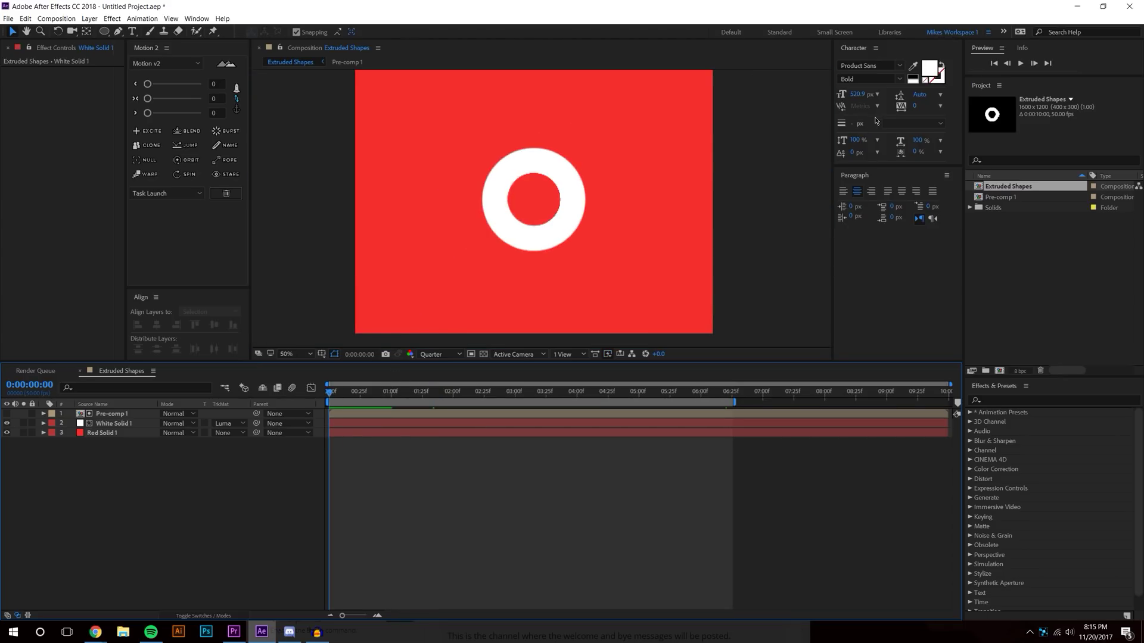
click(1020, 63)
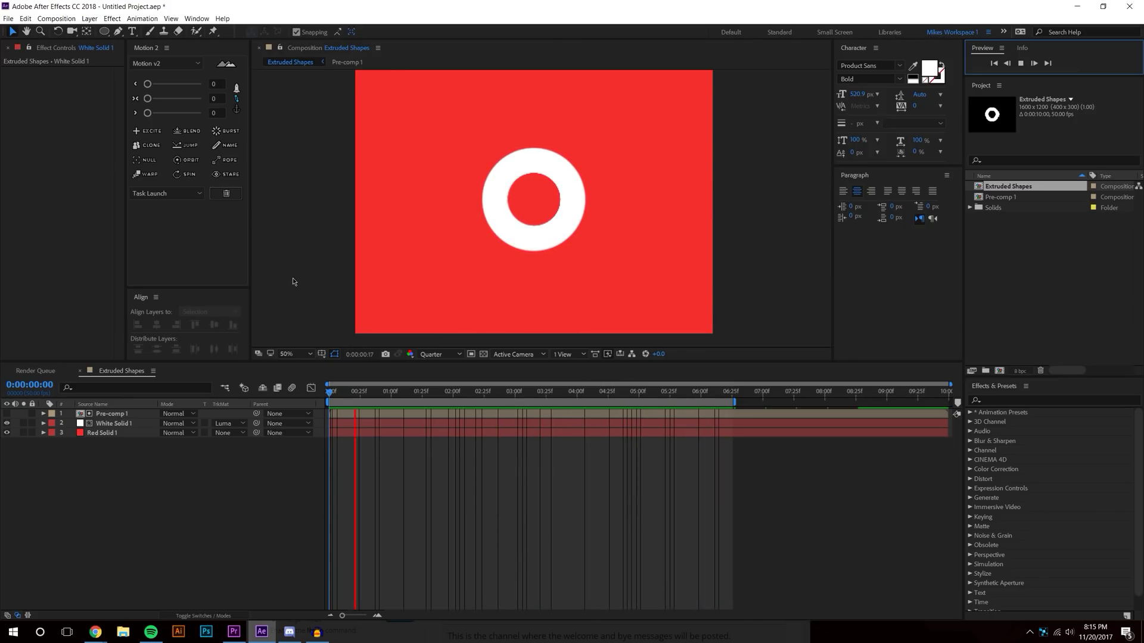
click(433, 349)
Step: Set the viewer resolution to Full and play the animation preview
click(434, 353)
click(435, 377)
key(space)
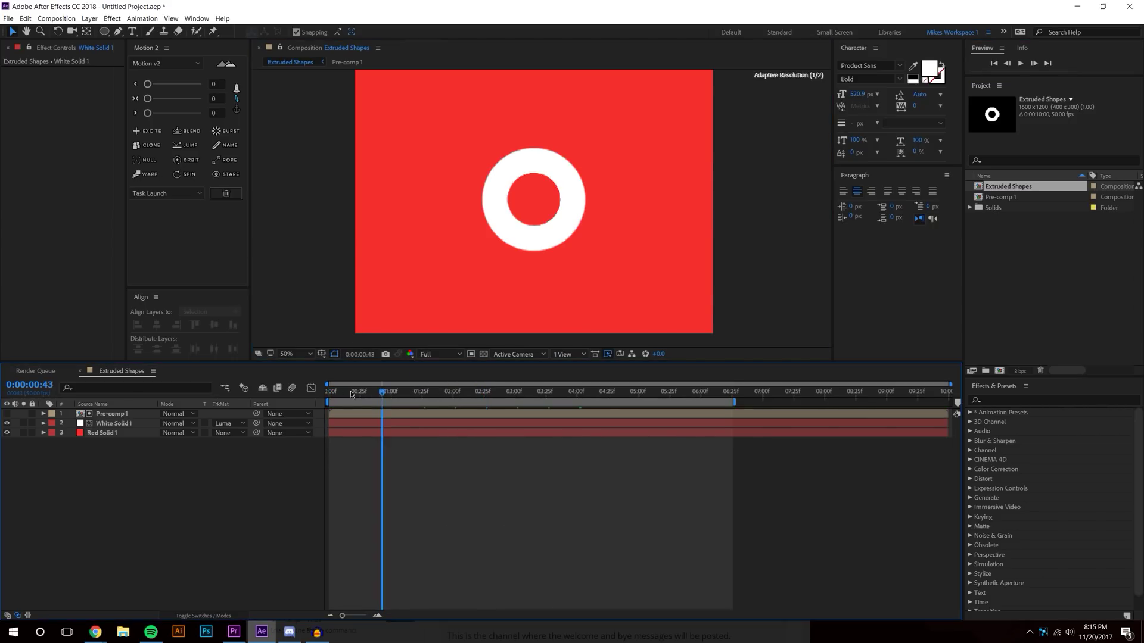
click(1020, 64)
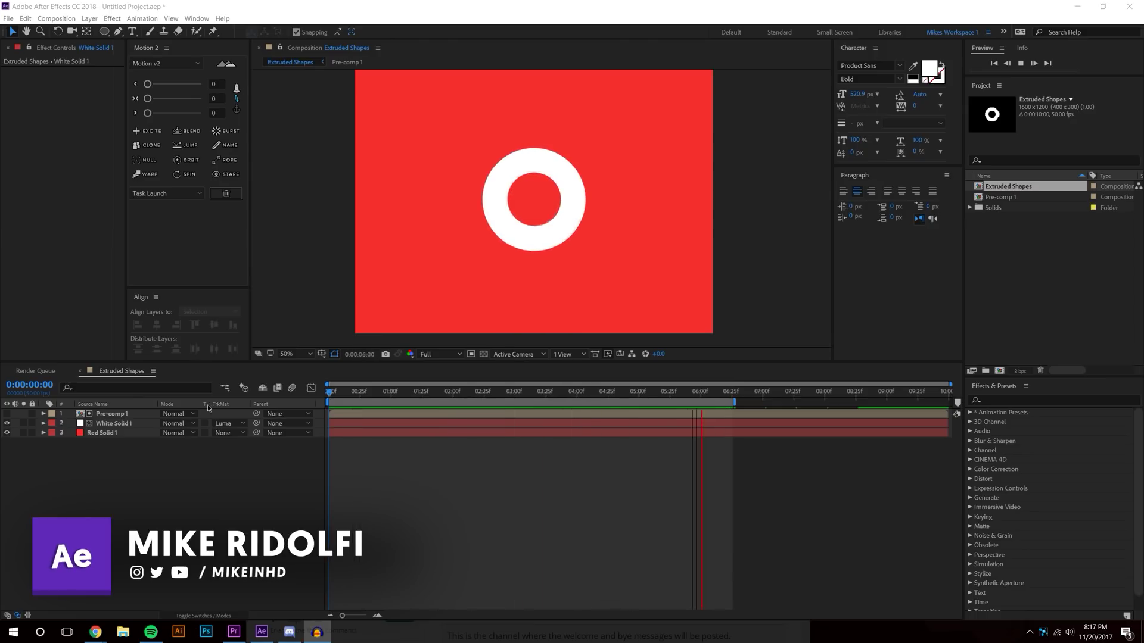
Step: Rotate Pre-comp 1 to 90° and preview the rotated ring
click(112, 414)
key(space)
key(r)
drag(174, 424, 186, 427)
click(229, 495)
drag(495, 392, 584, 389)
key(space)
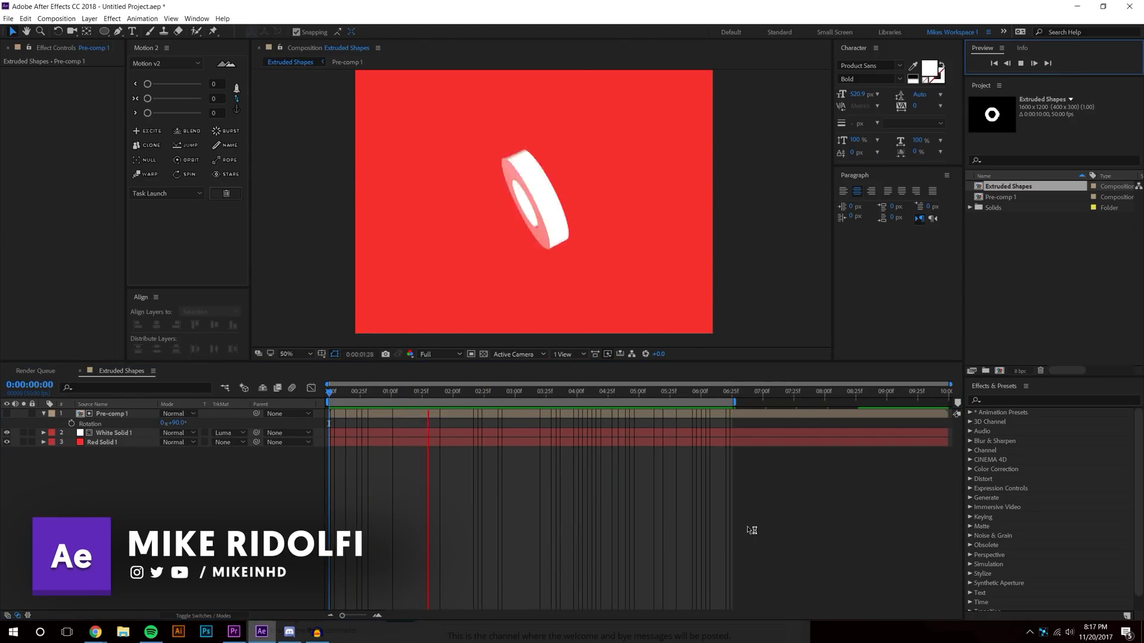
key(space)
Step: Inside Pre-comp 1, expand Spot Light 1's light options and check the lighting at 1:26
double_click(112, 414)
click(44, 414)
click(103, 415)
click(53, 433)
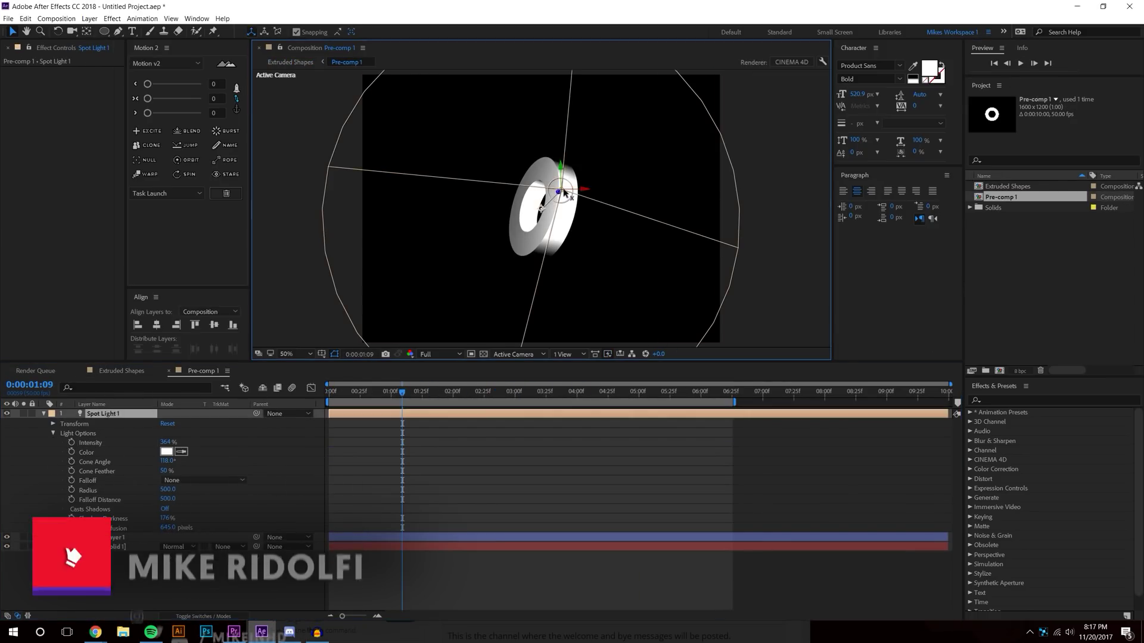
drag(402, 392, 423, 393)
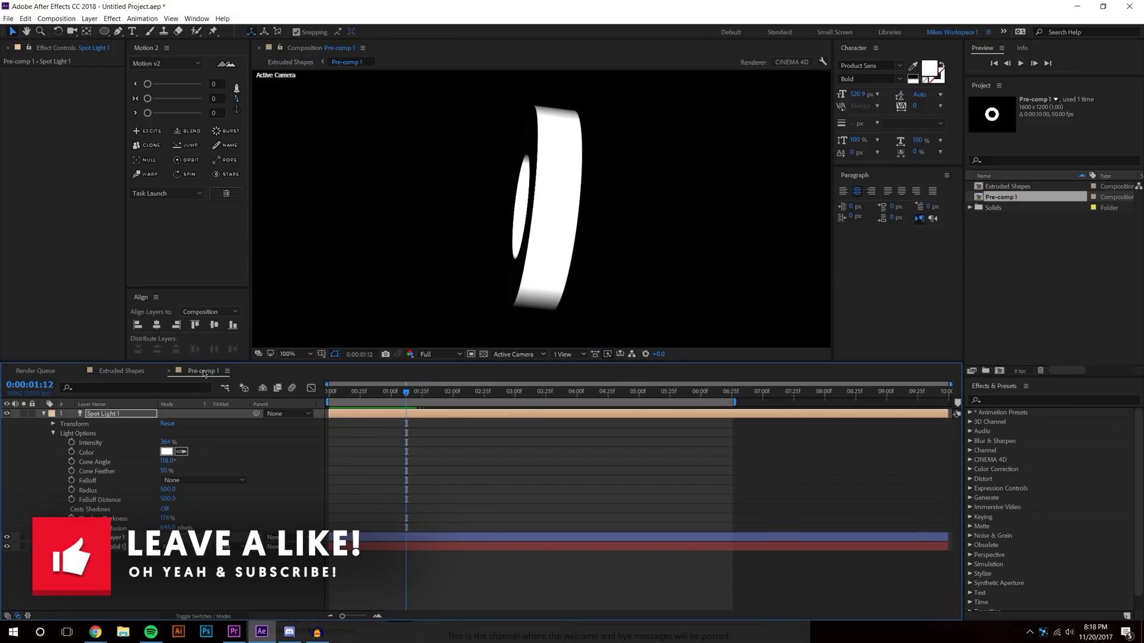
scroll(643, 105, down, 5)
scroll(644, 105, up, 4)
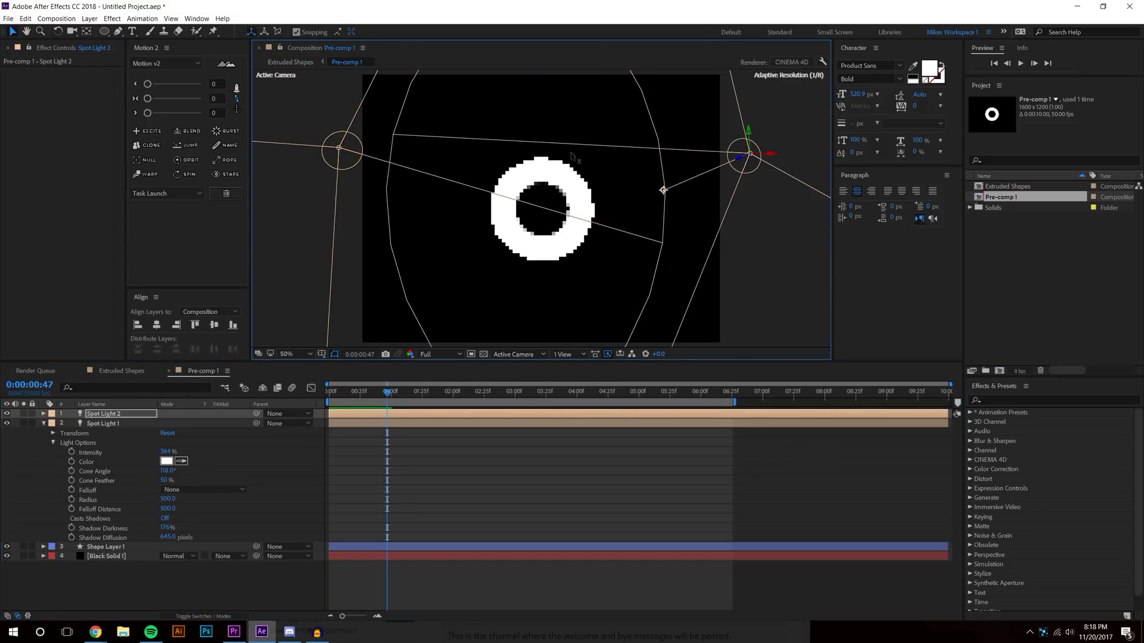
Step: Set both spotlights' intensity to 270% and reposition them around the ring
shift+click(103, 424)
key(t)
drag(167, 433, 112, 433)
drag(388, 392, 453, 392)
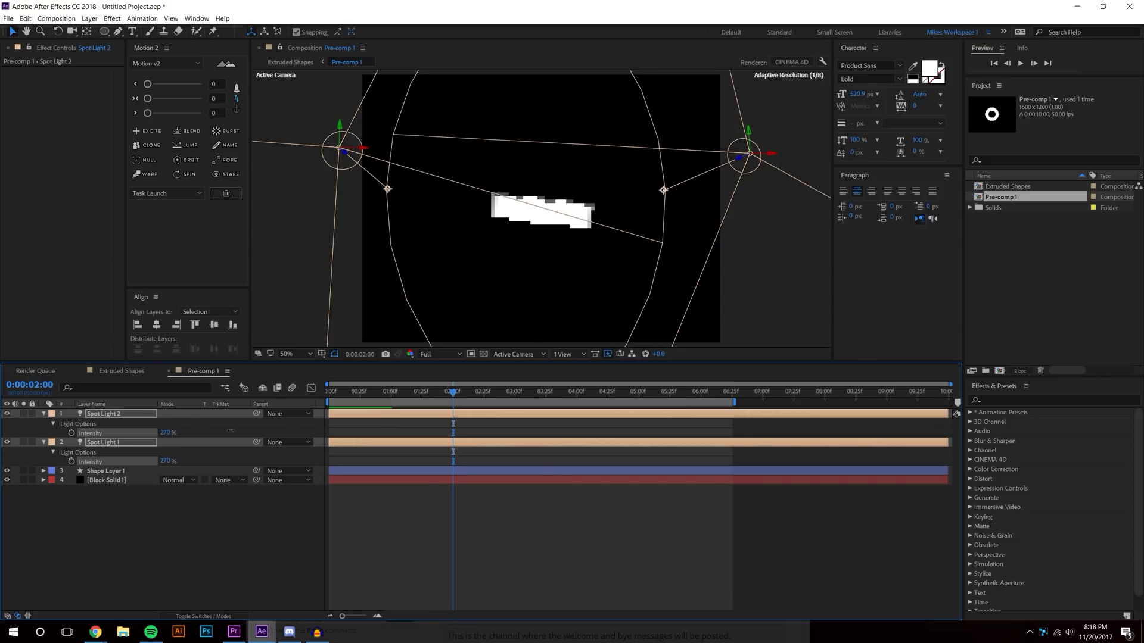
scroll(541, 209, down, 2)
drag(441, 178, 438, 279)
drag(644, 181, 641, 132)
drag(463, 265, 502, 233)
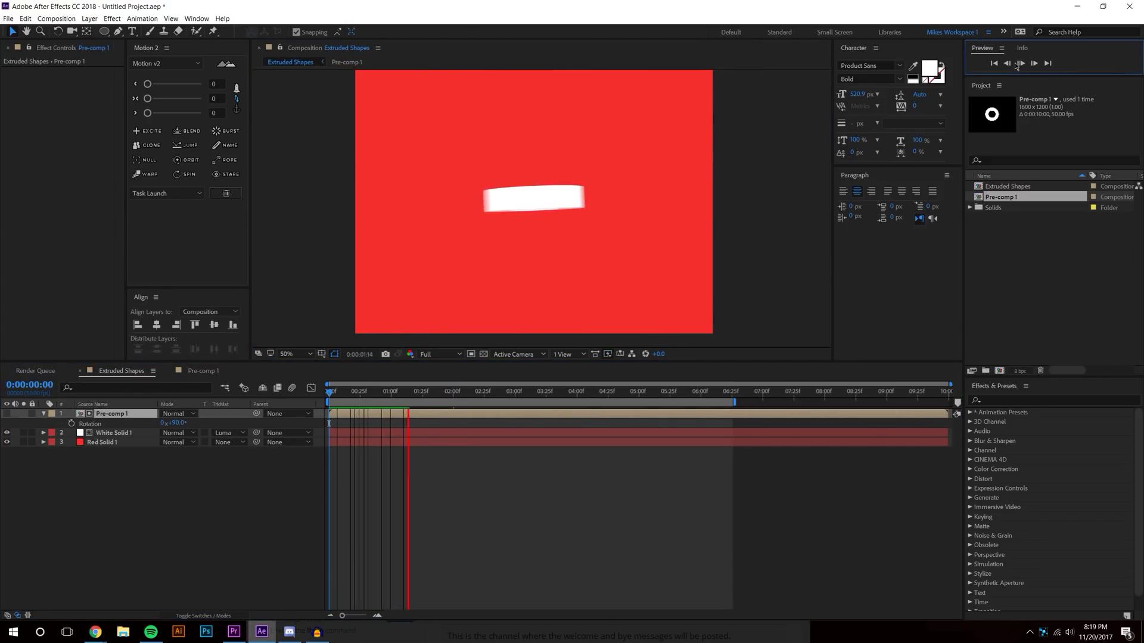